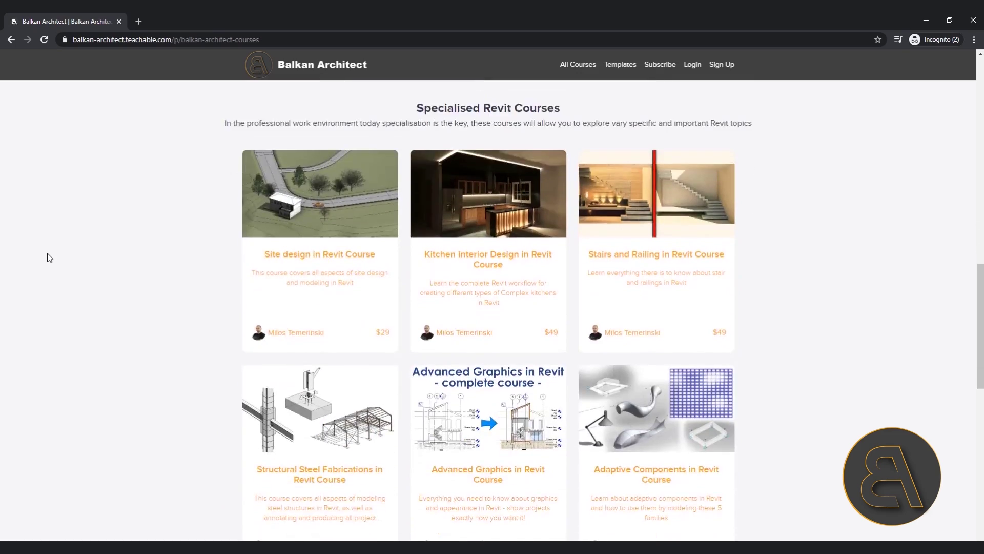
{"action": "scroll", "coordinate": [49, 258], "scroll_direction": "down", "scroll_amount": 4}
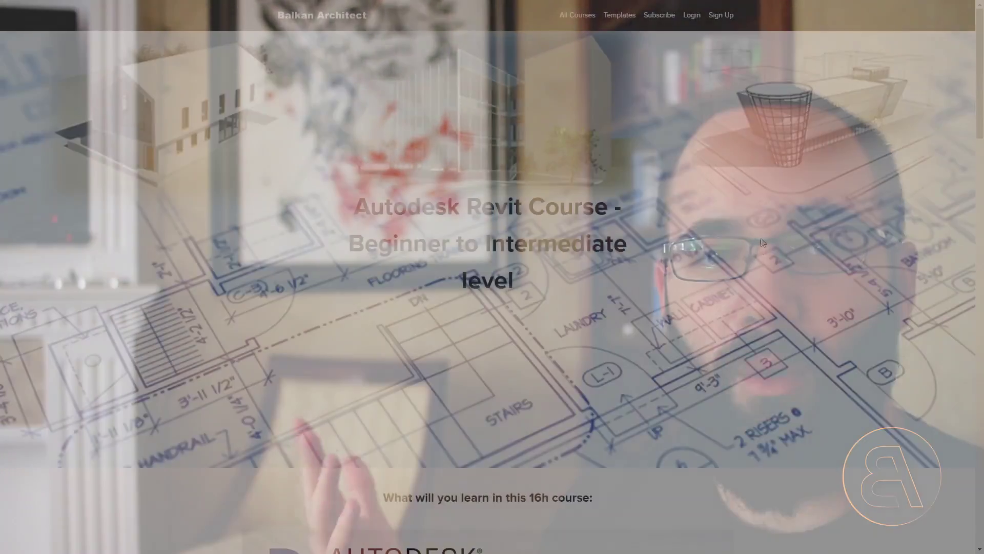
{"action": "scroll", "coordinate": [769, 294], "scroll_direction": "down", "scroll_amount": 4}
{"action": "scroll", "coordinate": [769, 294], "scroll_direction": "down", "scroll_amount": 10}
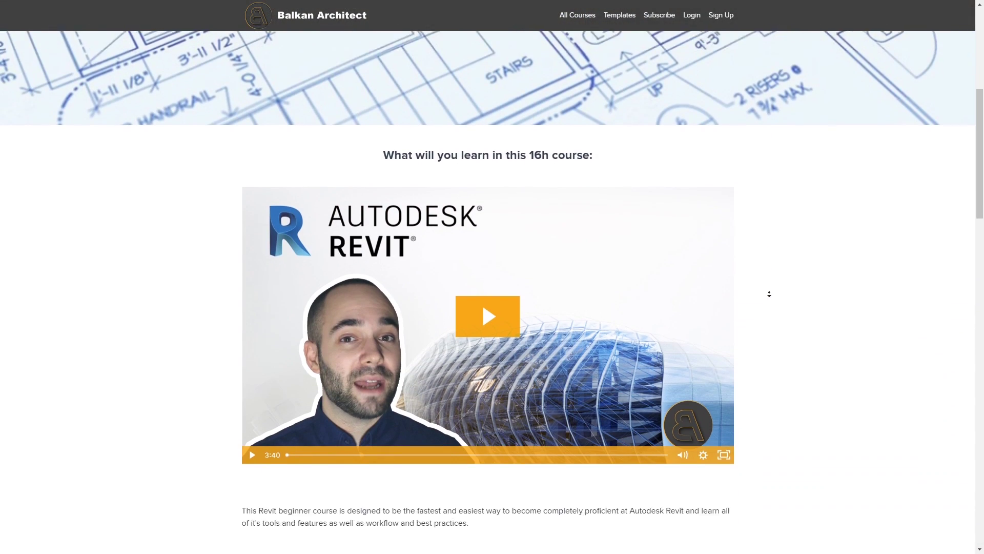
{"action": "scroll", "coordinate": [769, 294], "scroll_direction": "down", "scroll_amount": 10}
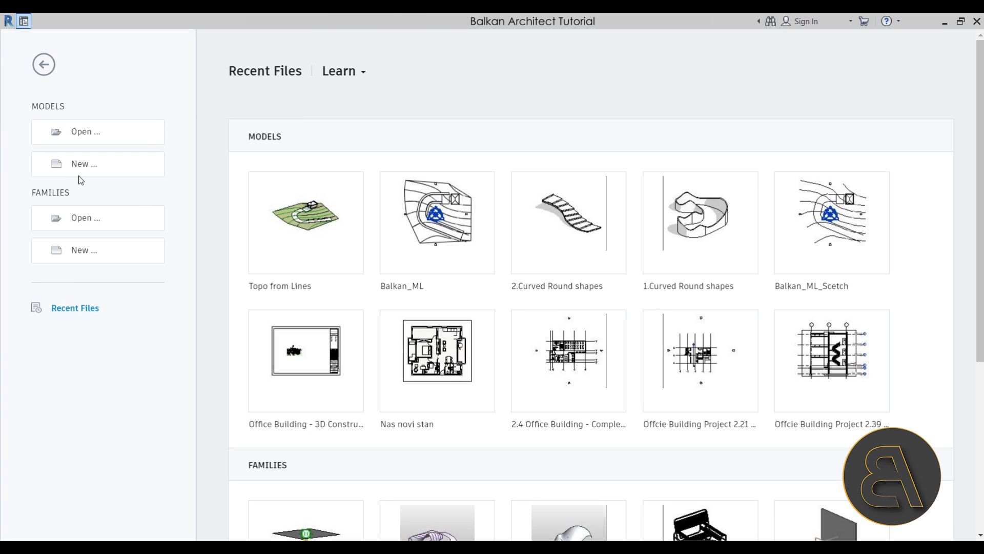
- Create a new project from the Balkan Architect Template - Metric
{"action": "left_click", "coordinate": [80, 171]}
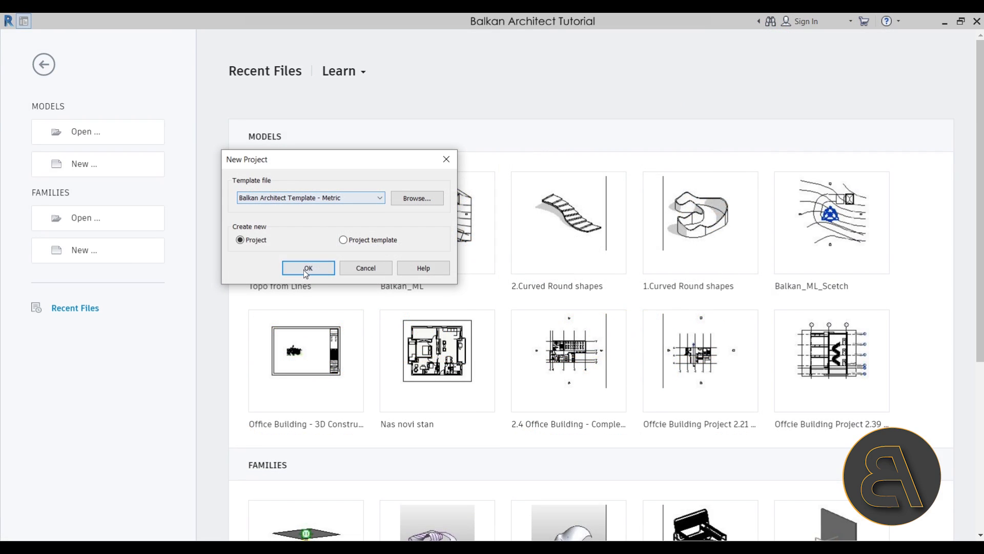
{"action": "left_click", "coordinate": [304, 268]}
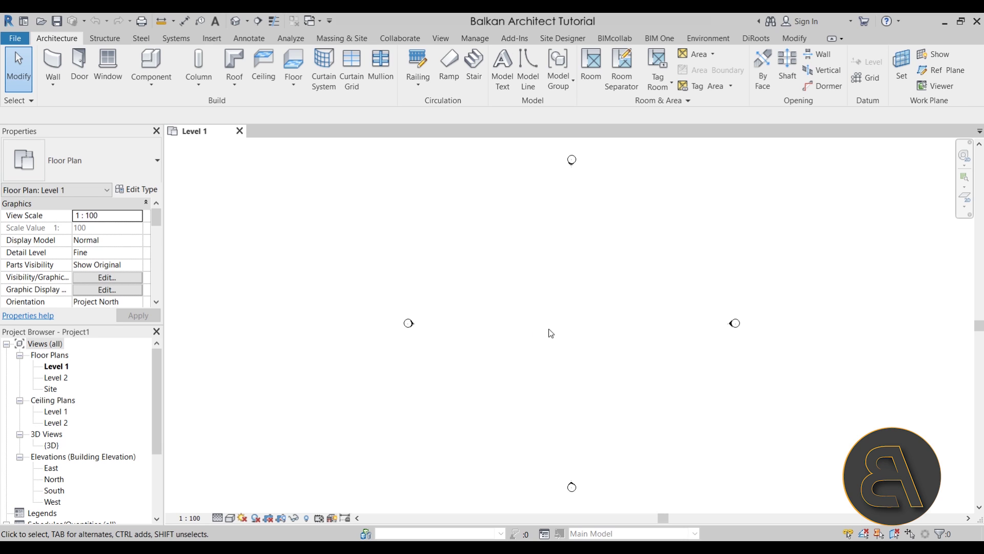
{"action": "middle_click_drag", "start_coordinate": [549, 331], "coordinate": [472, 332]}
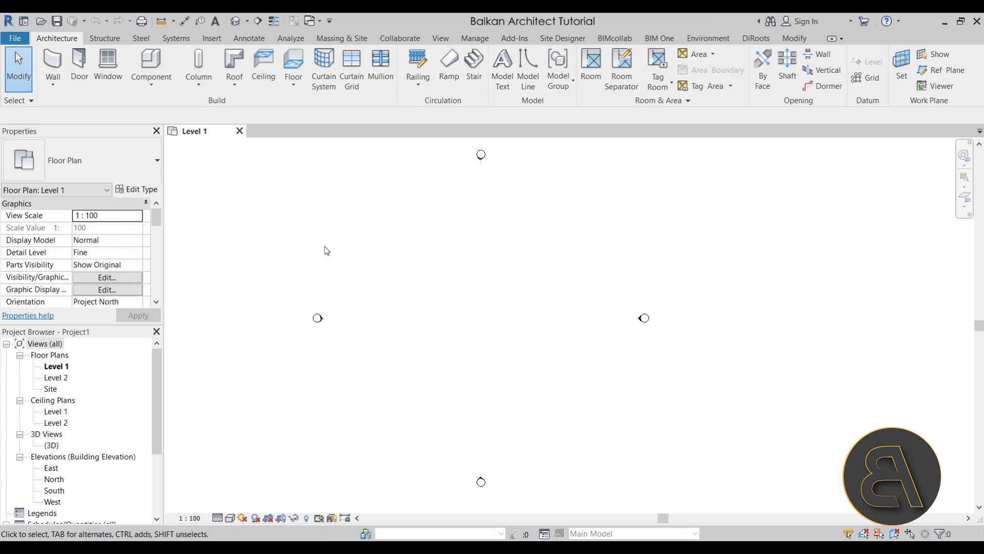
- Draw a rectangle of Generic - 400mm walls constrained up to Level 2, about 3.6 by 27.6 m between inner faces
{"action": "left_click", "coordinate": [57, 68]}
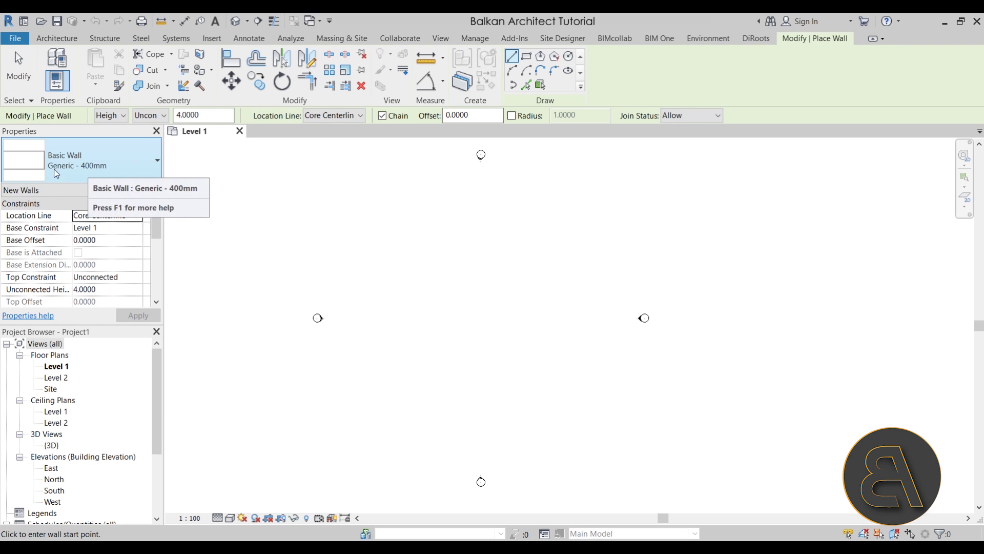
{"action": "left_click", "coordinate": [527, 56]}
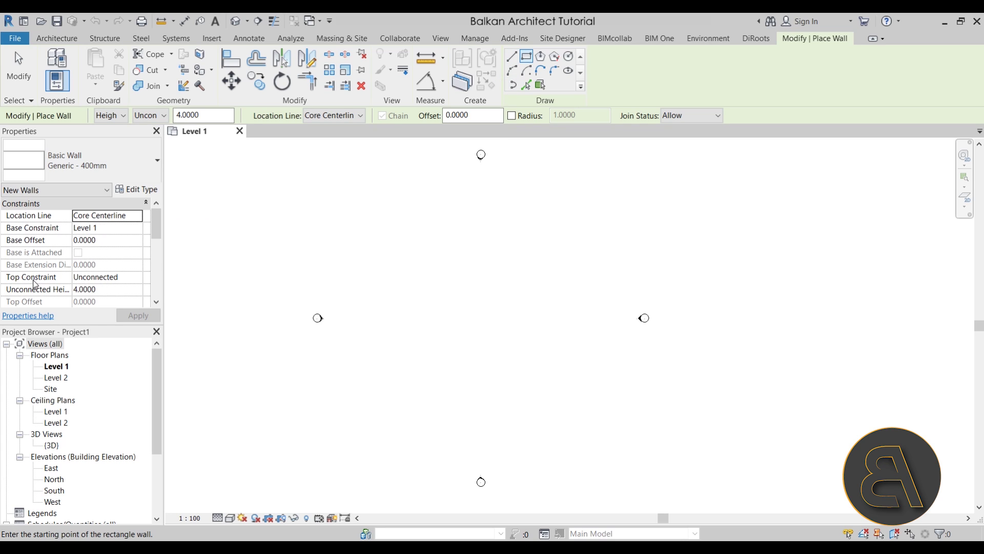
{"action": "left_click", "coordinate": [138, 277]}
{"action": "left_click", "coordinate": [117, 309]}
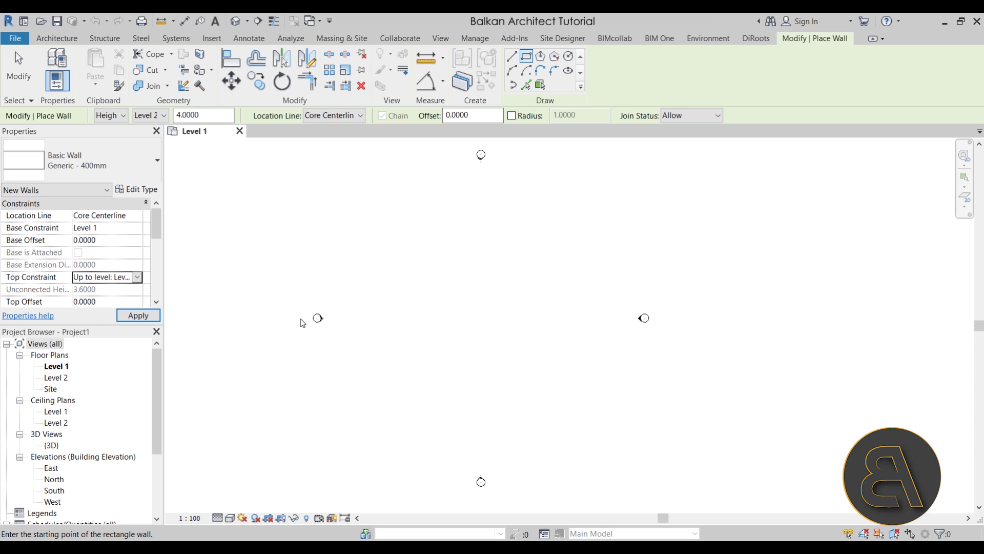
{"action": "left_click", "coordinate": [460, 246]}
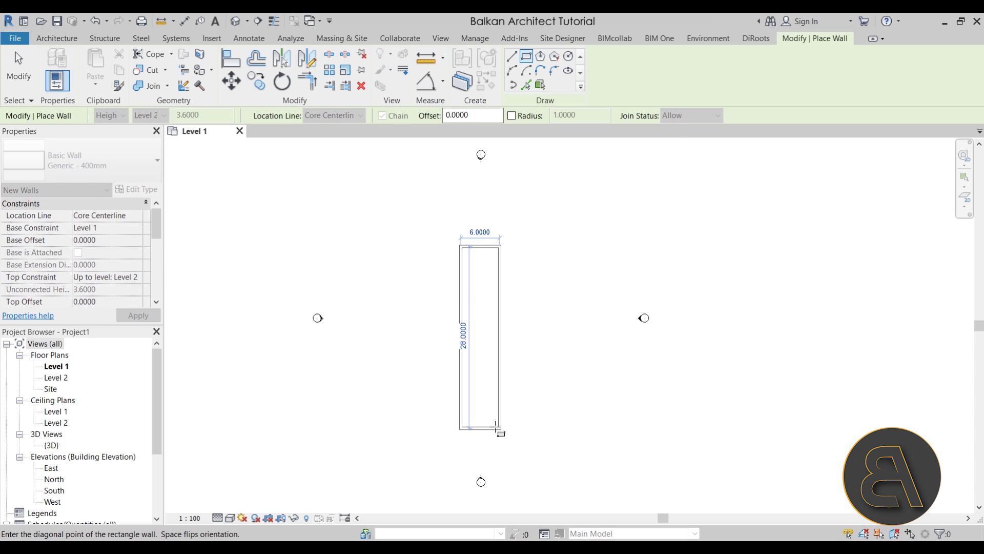
{"action": "left_click", "coordinate": [488, 428]}
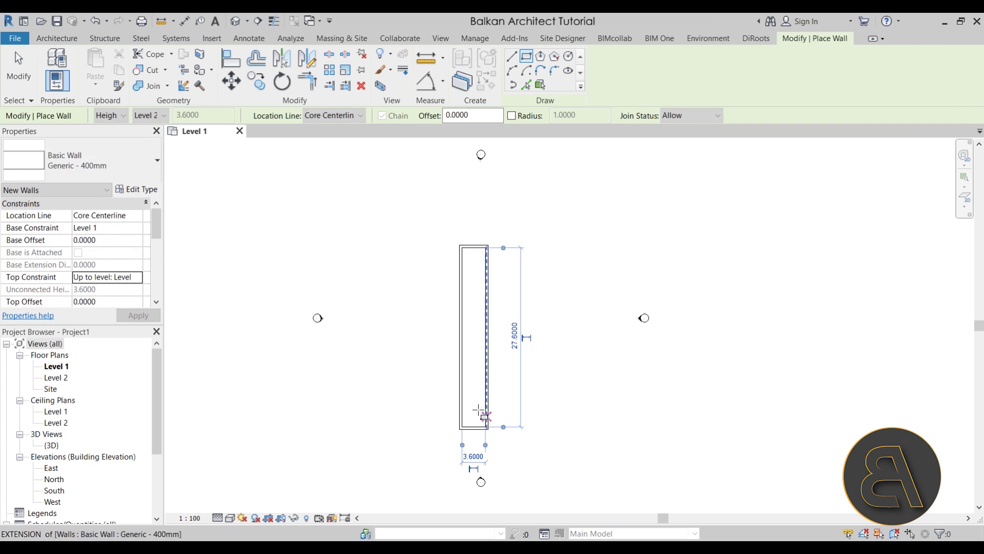
{"action": "key", "text": "Escape"}
{"action": "key", "text": "Escape"}
- Set the clear width between the two long walls to 3 m by shifting the east wall
{"action": "scroll", "coordinate": [481, 350], "scroll_direction": "up", "scroll_amount": 2}
{"action": "left_click", "coordinate": [486, 356]}
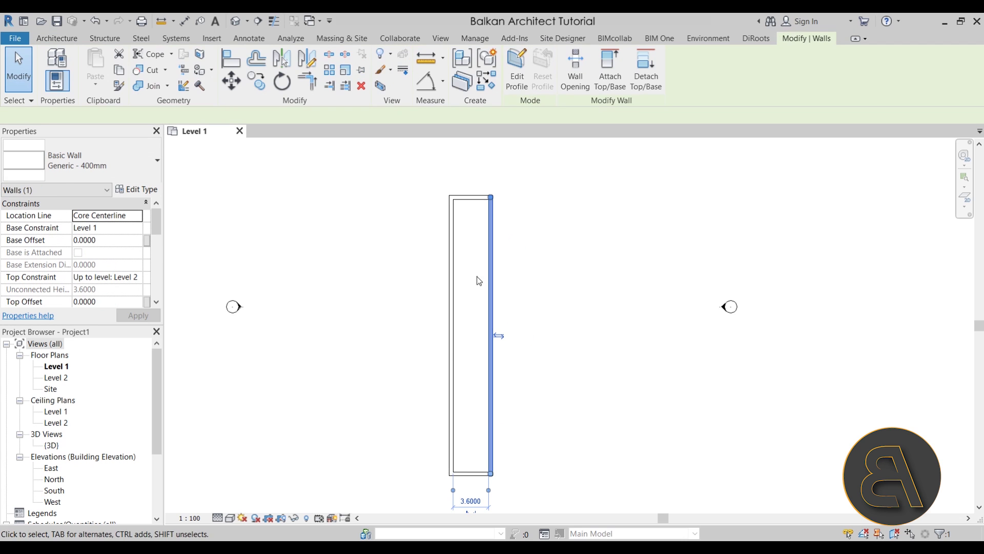
{"action": "middle_click_drag", "start_coordinate": [557, 451], "coordinate": [451, 457]}
{"action": "scroll", "coordinate": [451, 457], "scroll_direction": "up", "scroll_amount": 2}
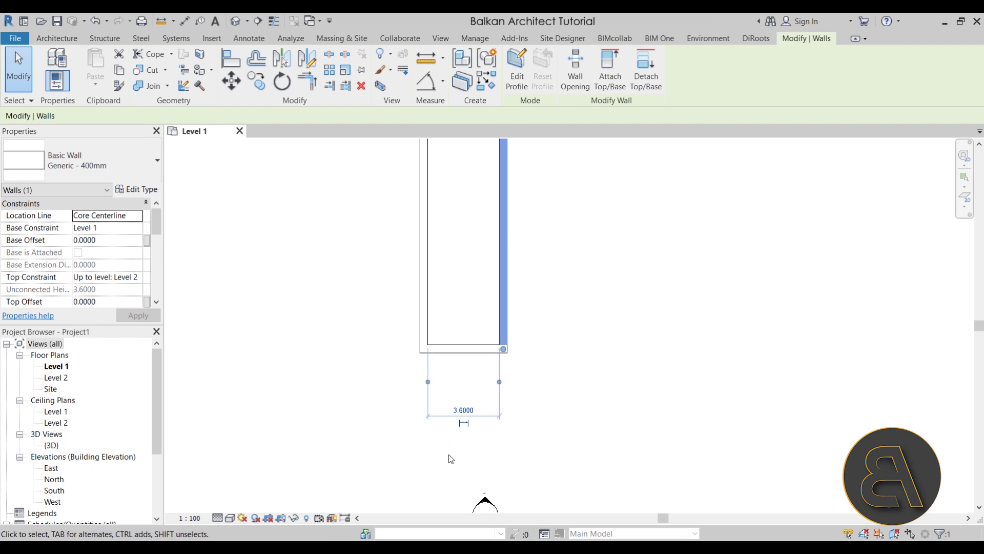
{"action": "left_click", "coordinate": [451, 459]}
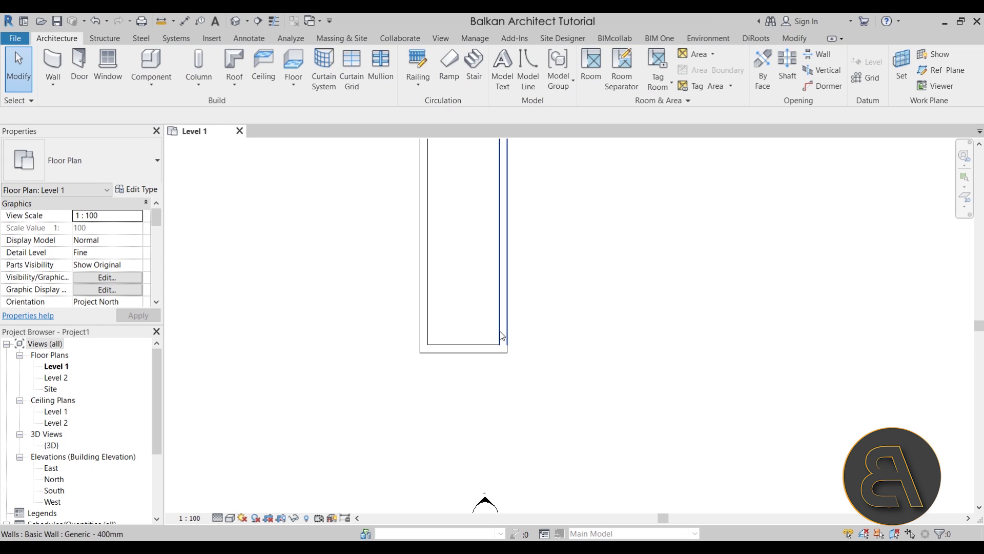
{"action": "left_click", "coordinate": [504, 339]}
{"action": "left_click", "coordinate": [464, 374]}
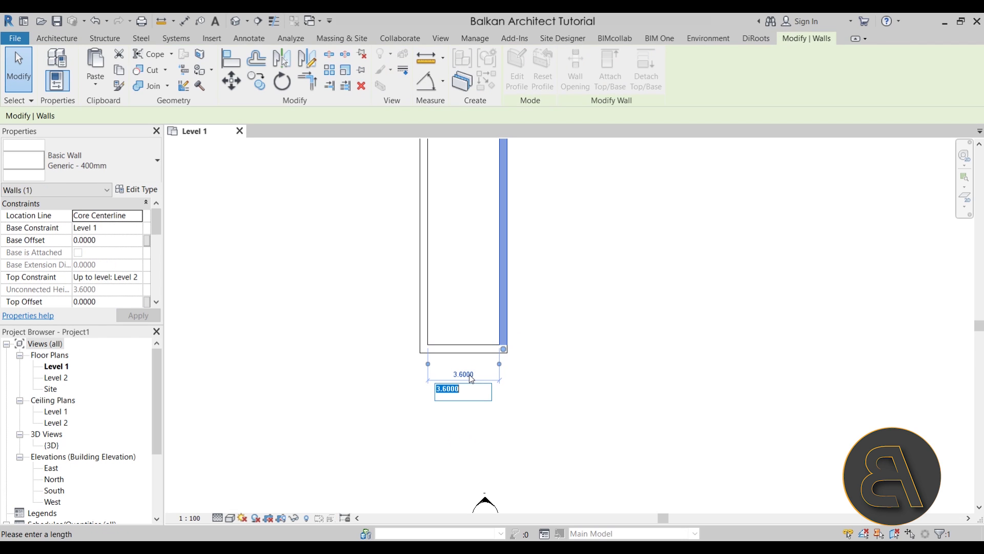
{"action": "type", "text": "3"}
{"action": "key", "text": "Return"}
{"action": "left_click", "coordinate": [474, 380]}
- Shorten the wall rectangle by moving its lower short wall, giving an overall outer length of 18.8 m
{"action": "scroll", "coordinate": [475, 379], "scroll_direction": "down", "scroll_amount": 1}
{"action": "scroll", "coordinate": [474, 379], "scroll_direction": "down", "scroll_amount": 2}
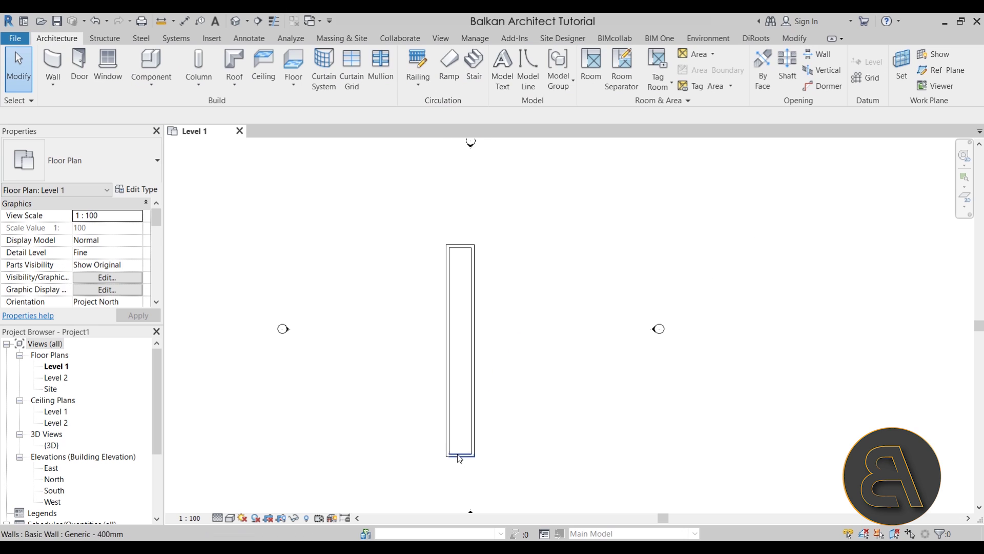
{"action": "left_click", "coordinate": [461, 382]}
{"action": "left_click", "coordinate": [456, 321]}
{"action": "scroll", "coordinate": [457, 321], "scroll_direction": "up", "scroll_amount": 2}
{"action": "scroll", "coordinate": [457, 321], "scroll_direction": "down", "scroll_amount": 1}
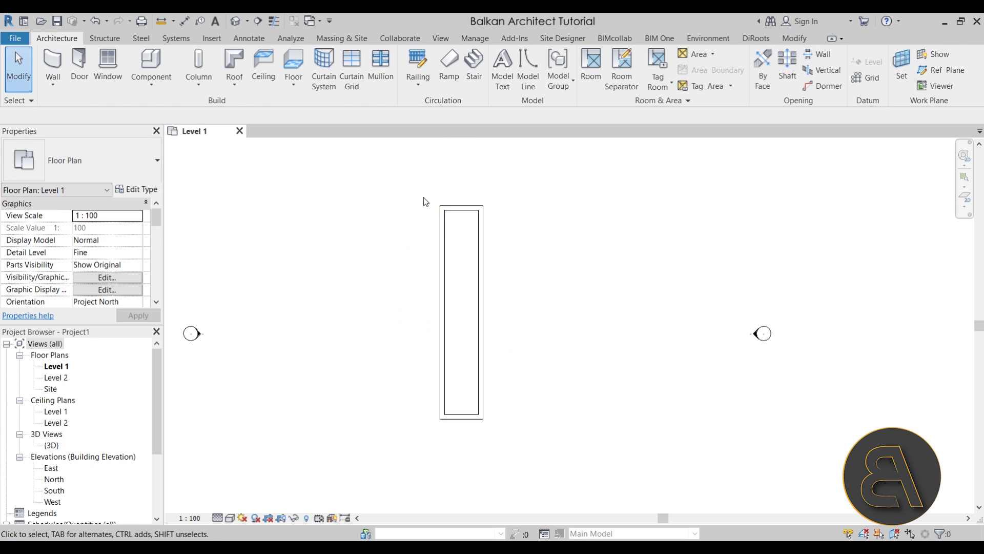
- Select all four walls and move them together closer to the centre of the elevation markers
{"action": "left_click_drag", "start_coordinate": [415, 180], "coordinate": [564, 464]}
{"action": "scroll", "coordinate": [482, 369], "scroll_direction": "down", "scroll_amount": 2}
{"action": "scroll", "coordinate": [482, 369], "scroll_direction": "up", "scroll_amount": 1}
{"action": "left_click_drag", "start_coordinate": [482, 368], "coordinate": [517, 401]}
{"action": "middle_click_drag", "start_coordinate": [517, 401], "coordinate": [495, 377]}
{"action": "left_click", "coordinate": [492, 323]}
{"action": "scroll", "coordinate": [493, 323], "scroll_direction": "up", "scroll_amount": 2}
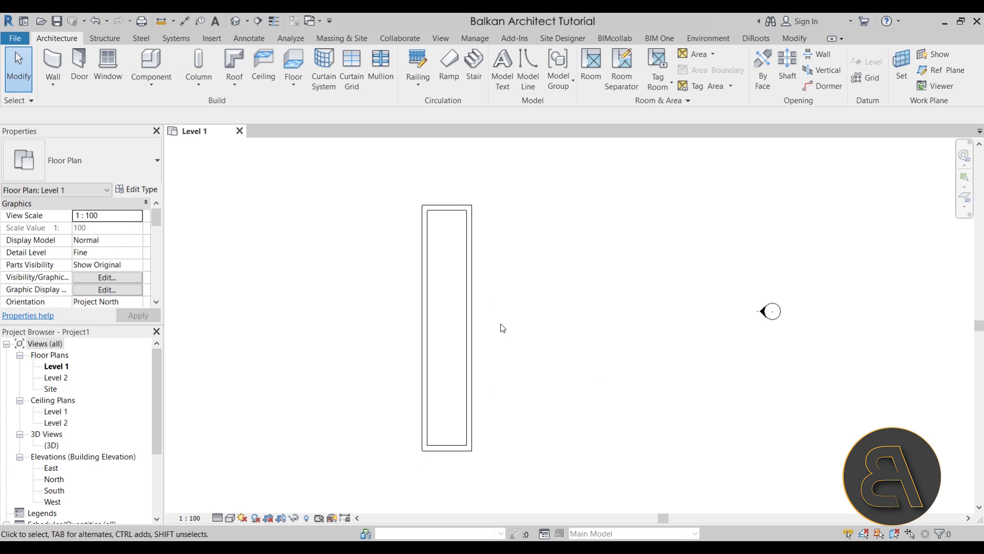
- Create a Generic 150mm floor on Level 1 with a 3.8 by 18.8 m rectangular boundary along the outer wall faces
{"action": "left_click", "coordinate": [293, 64]}
{"action": "left_click", "coordinate": [623, 58]}
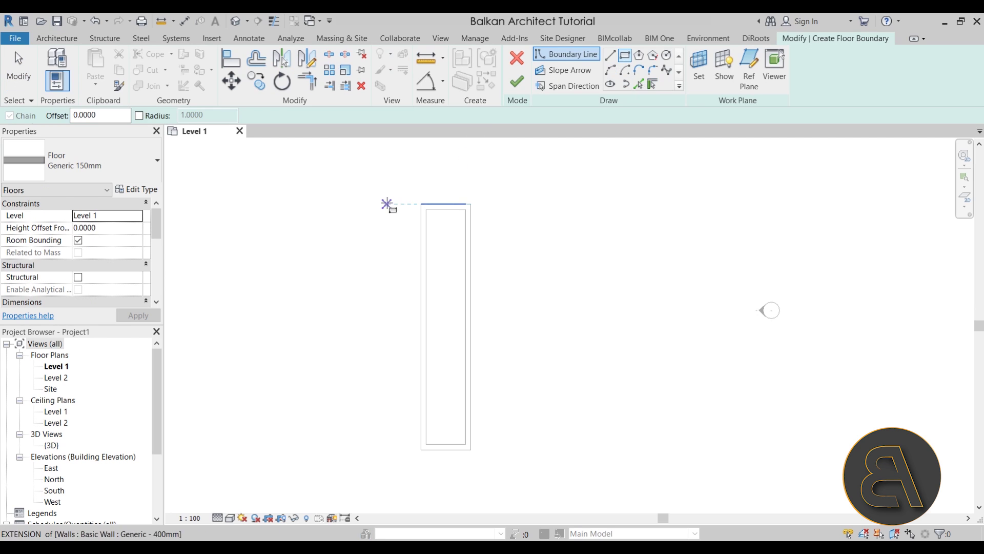
{"action": "left_click", "coordinate": [421, 204]}
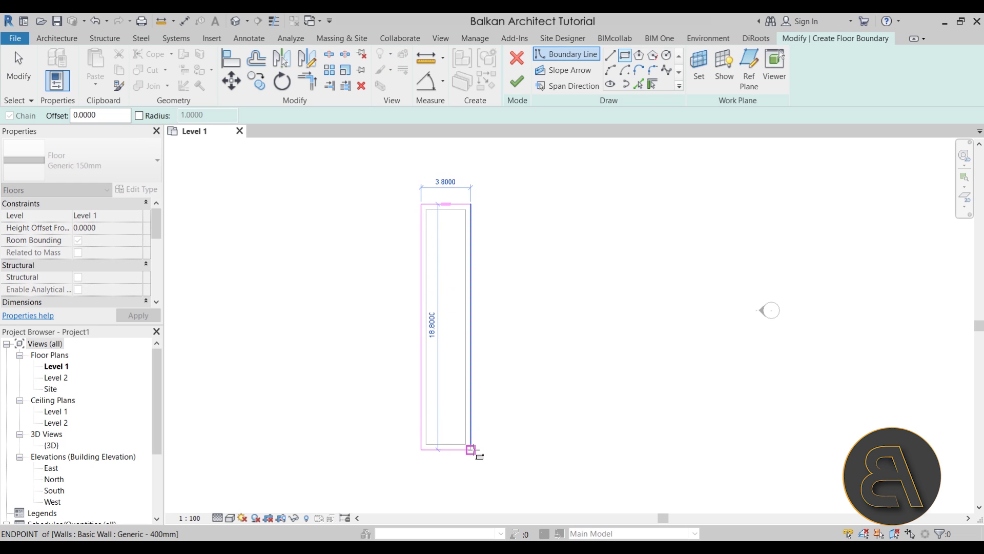
{"action": "left_click", "coordinate": [470, 450]}
{"action": "left_click", "coordinate": [516, 81]}
{"action": "left_click", "coordinate": [539, 280]}
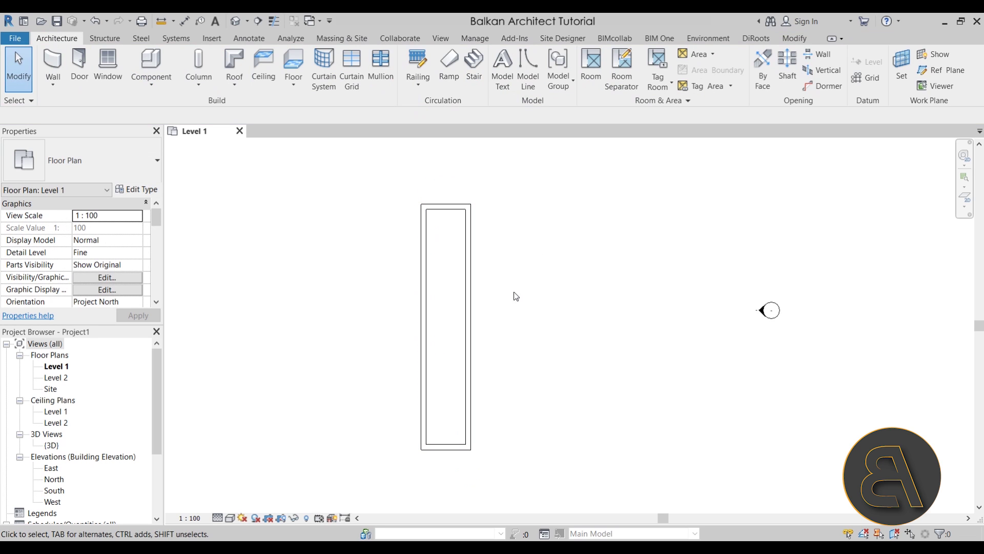
- Open the Level 1 ceiling plan with the walled room in view
{"action": "double_click", "coordinate": [55, 412]}
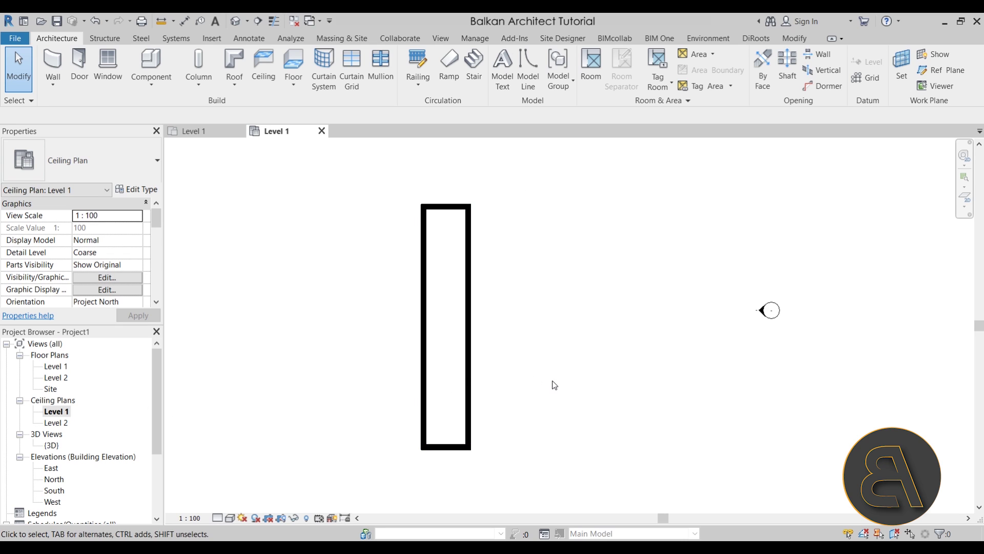
{"action": "mouse_move", "coordinate": [555, 385]}
{"action": "middle_mouse_down"}
{"action": "mouse_move", "coordinate": [433, 391]}
{"action": "mouse_move", "coordinate": [435, 407]}
{"action": "mouse_move", "coordinate": [415, 412]}
{"action": "middle_mouse_up"}
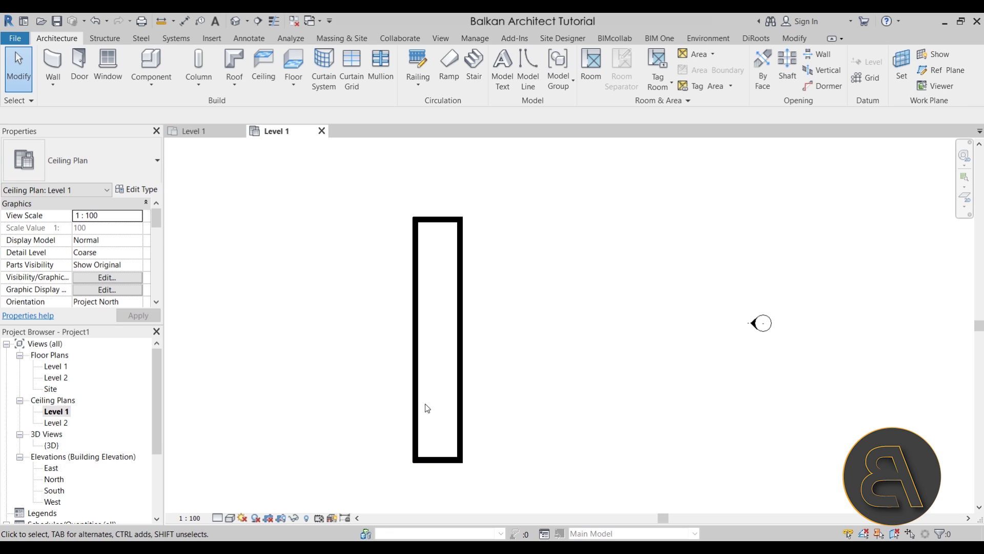
{"action": "middle_click_drag", "start_coordinate": [441, 399], "coordinate": [430, 402]}
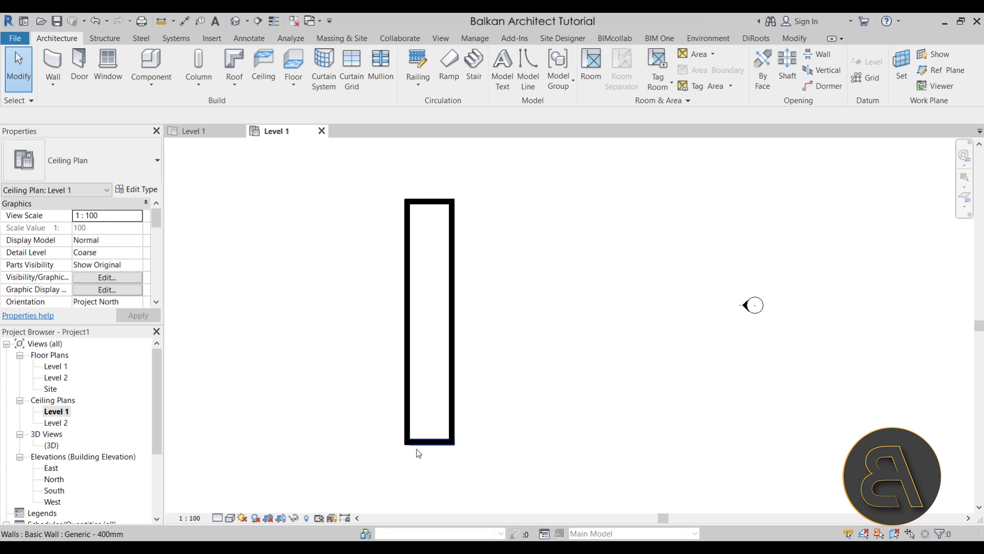
{"action": "middle_click_drag", "start_coordinate": [437, 347], "coordinate": [437, 354]}
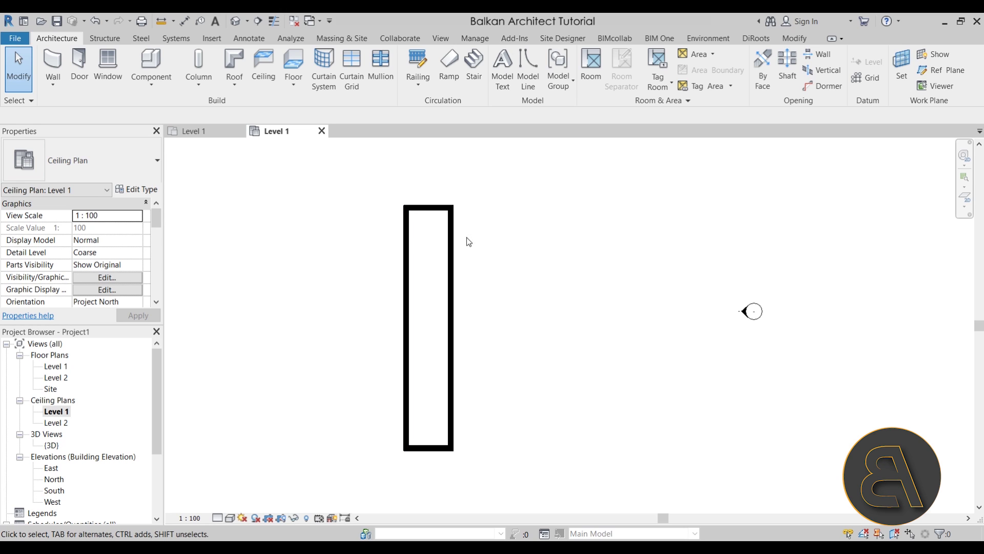
- Place an automatic Basic Ceiling Generic inside the room with a height offset from level of 3.2 m
{"action": "left_click", "coordinate": [270, 72]}
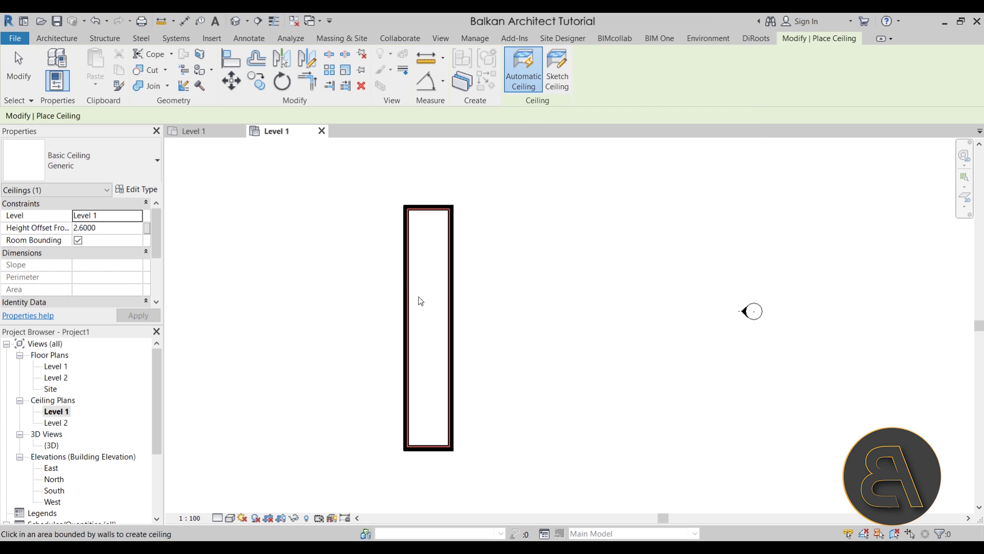
{"action": "left_click", "coordinate": [111, 231]}
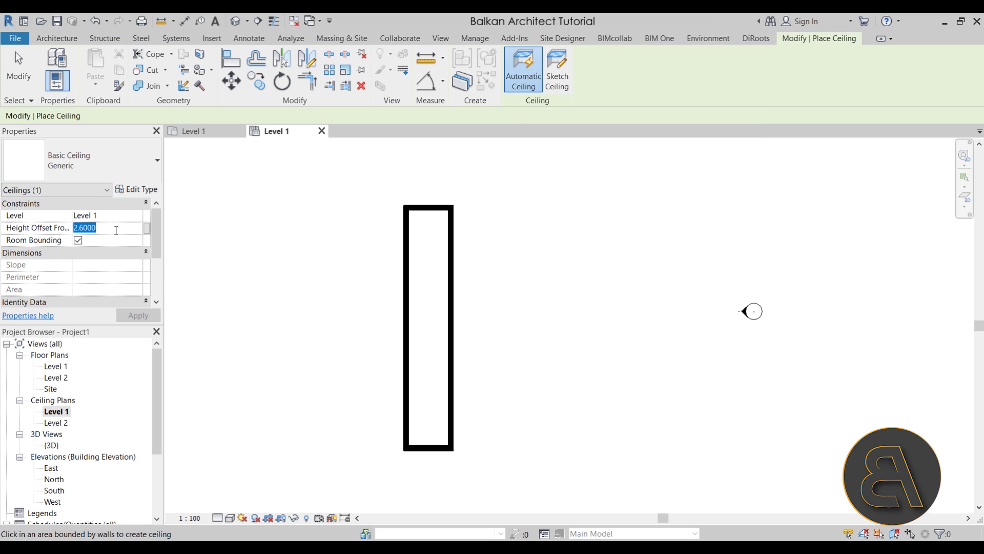
{"action": "type", "text": "3.2"}
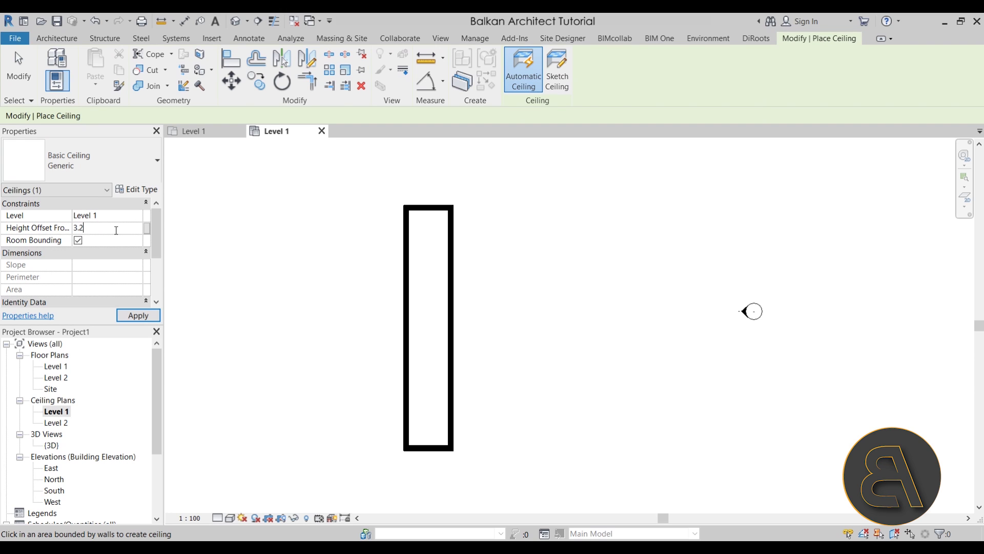
{"action": "left_click", "coordinate": [138, 315]}
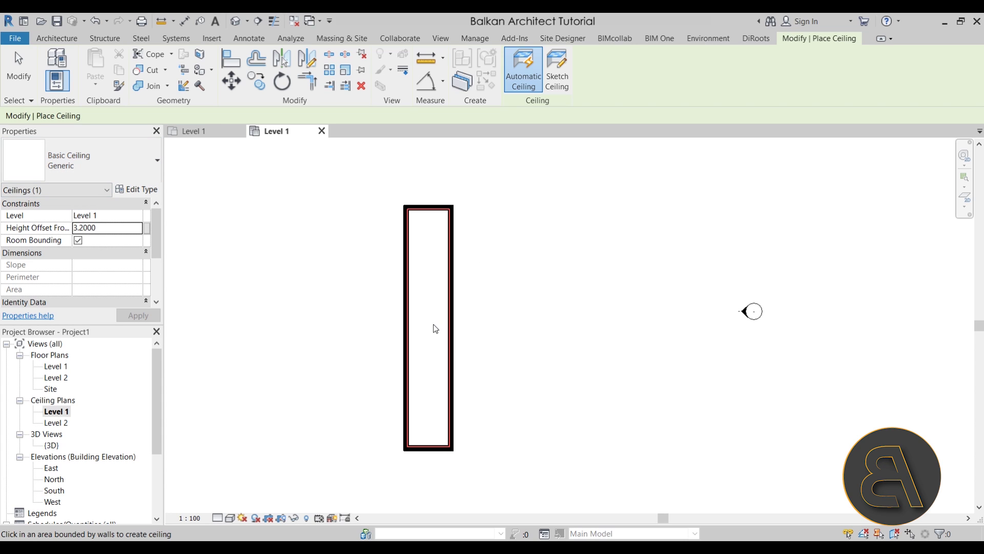
{"action": "key", "text": "Escape"}
- Select the ceiling inside the room rather than the surrounding walls
{"action": "key", "text": "Tab"}
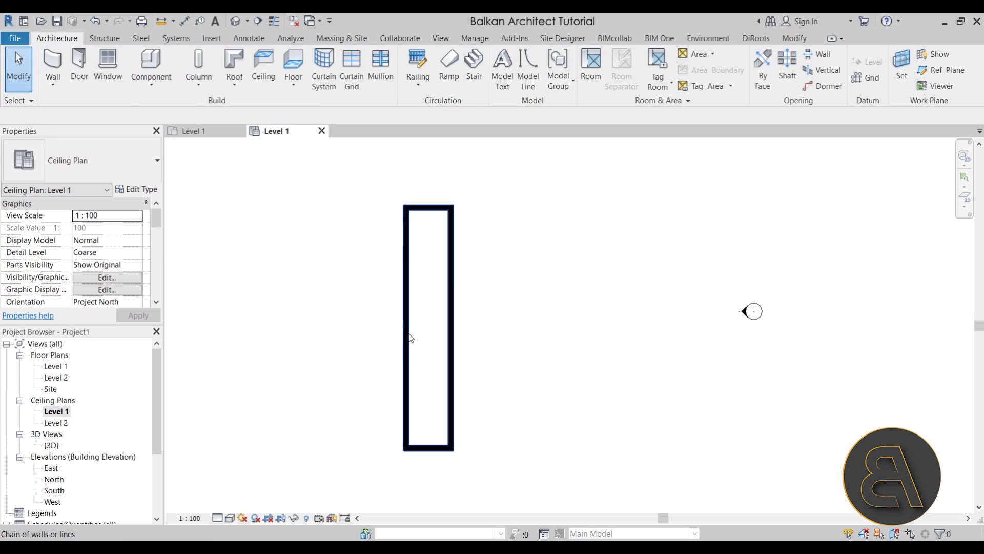
{"action": "key", "text": "Tab"}
{"action": "left_click", "coordinate": [409, 336]}
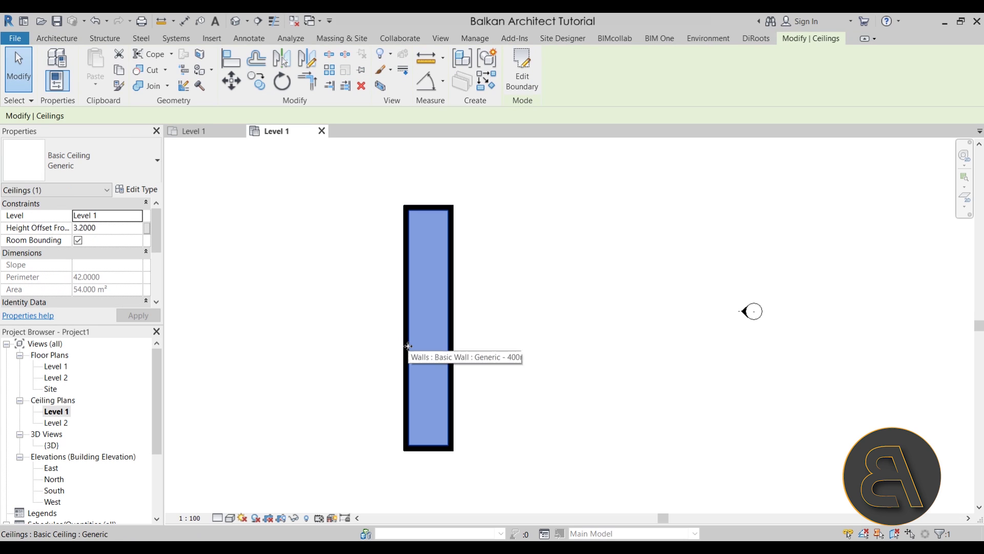
{"action": "scroll", "coordinate": [434, 331], "scroll_direction": "up", "scroll_amount": 2}
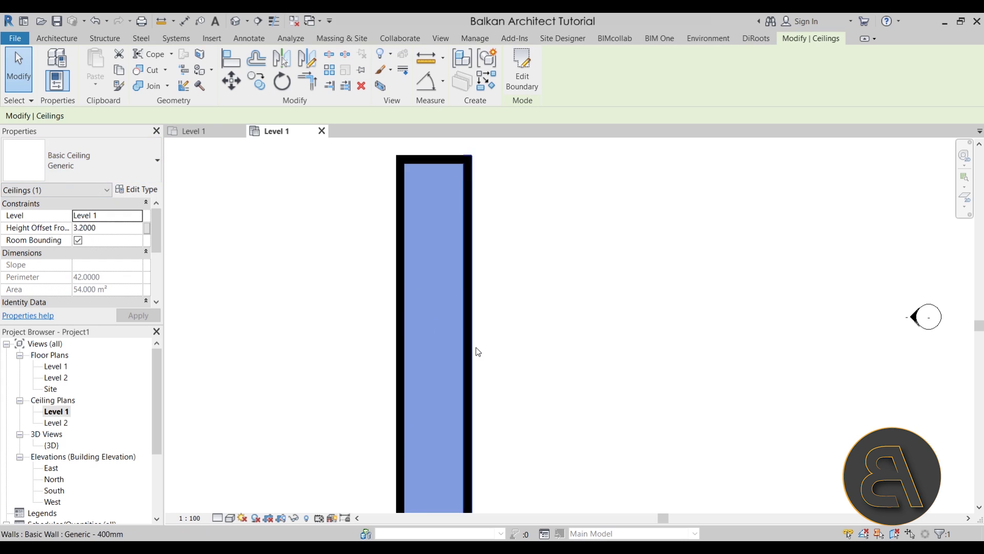
{"action": "scroll", "coordinate": [507, 333], "scroll_direction": "down", "scroll_amount": 1}
{"action": "middle_click_drag", "start_coordinate": [537, 321], "coordinate": [529, 330]}
- Try the Compound Ceiling 600 x 600mm Grid type on the ceiling and switch back to Basic Ceiling Generic
{"action": "left_click", "coordinate": [94, 164]}
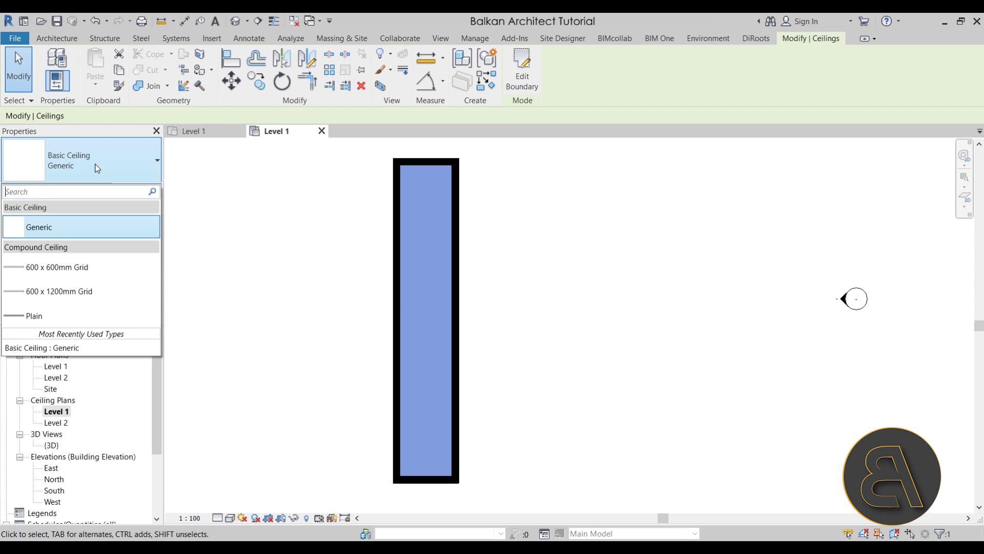
{"action": "left_click", "coordinate": [75, 268]}
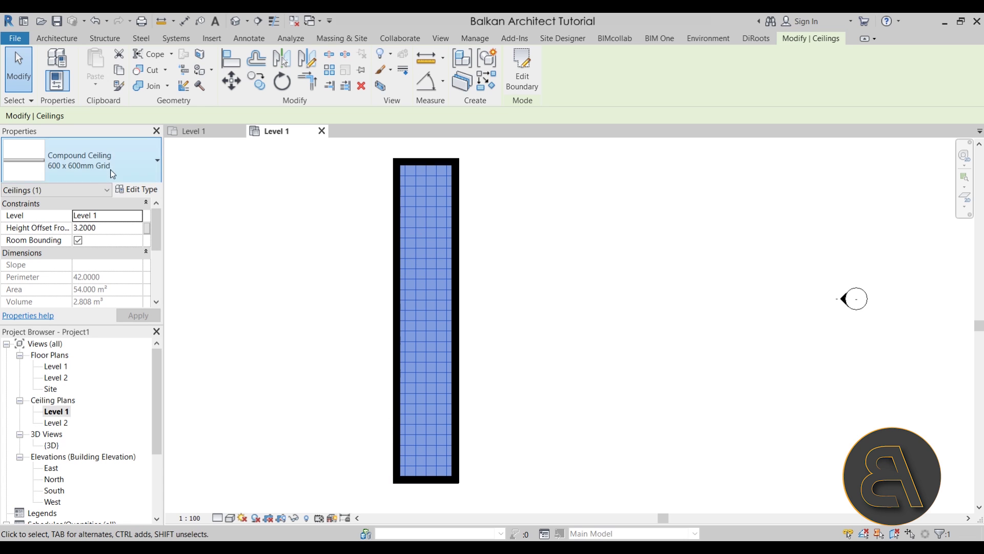
{"action": "left_click", "coordinate": [93, 164]}
{"action": "left_click", "coordinate": [40, 228]}
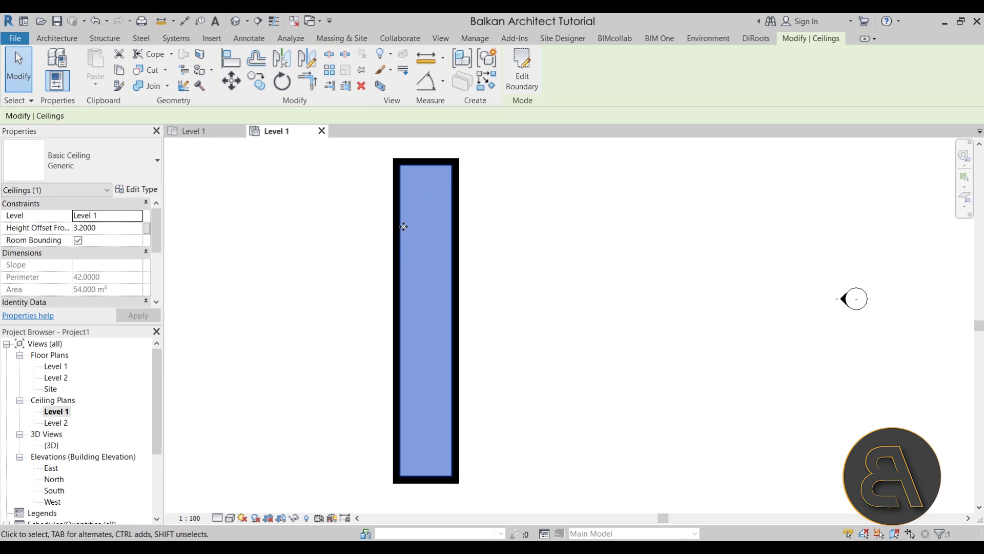
- Start a roof by footprint, move it to Level 2, and choose the Sloped Glazing type
{"action": "left_click", "coordinate": [507, 279]}
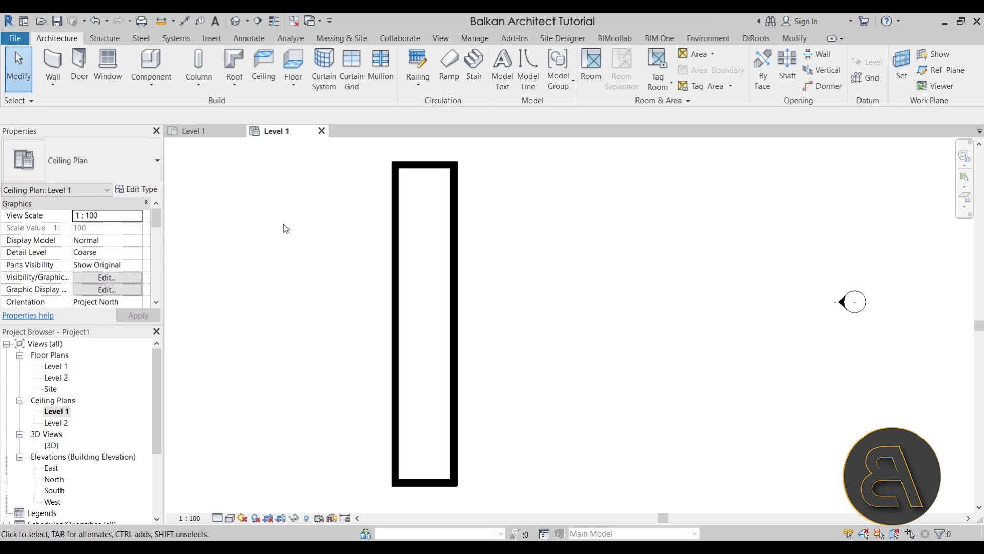
{"action": "left_click", "coordinate": [234, 84]}
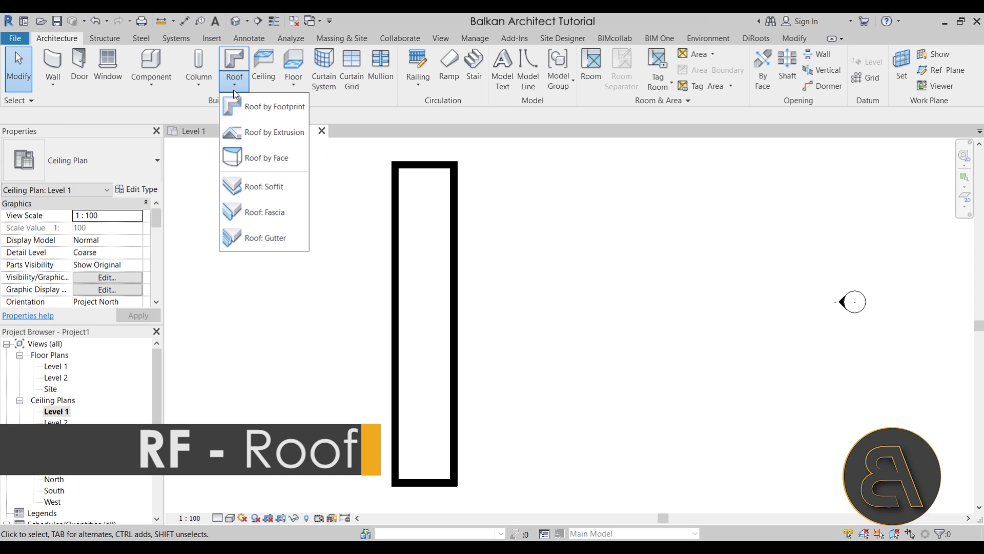
{"action": "left_click", "coordinate": [249, 108]}
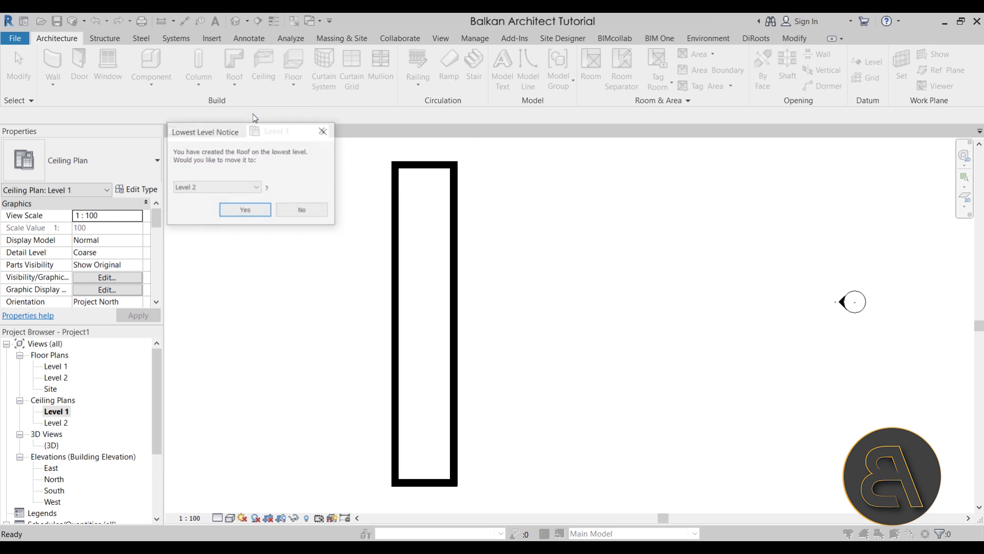
{"action": "left_click", "coordinate": [227, 211]}
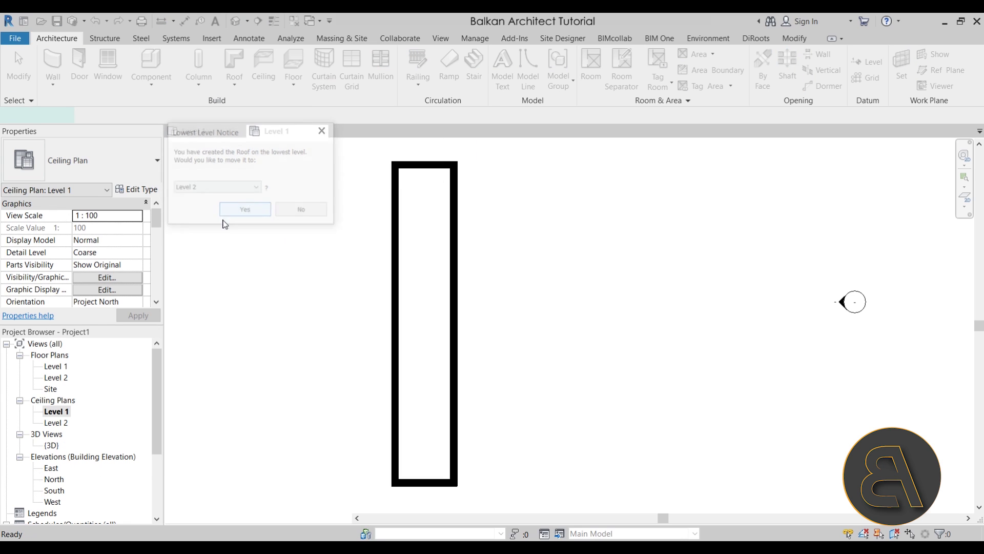
{"action": "left_click", "coordinate": [108, 173]}
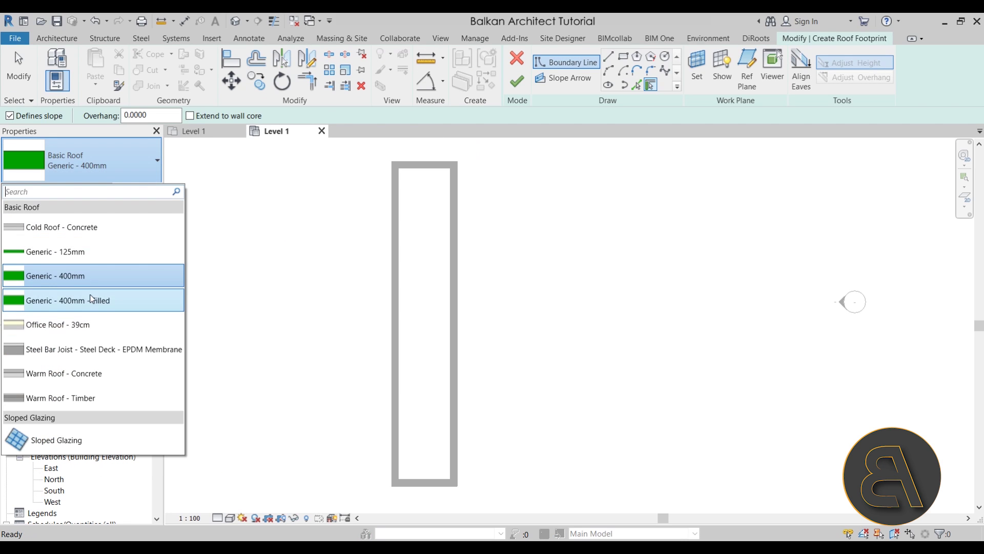
{"action": "left_click", "coordinate": [45, 441]}
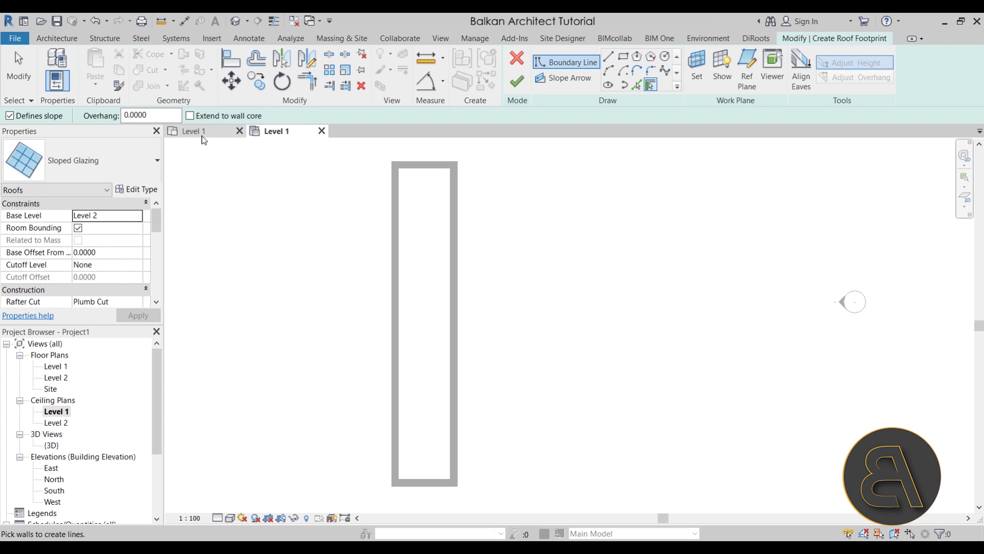
- Sketch a rectangular roof boundary of 3 x 18 m along the inner faces of the room's walls
{"action": "left_click", "coordinate": [624, 56]}
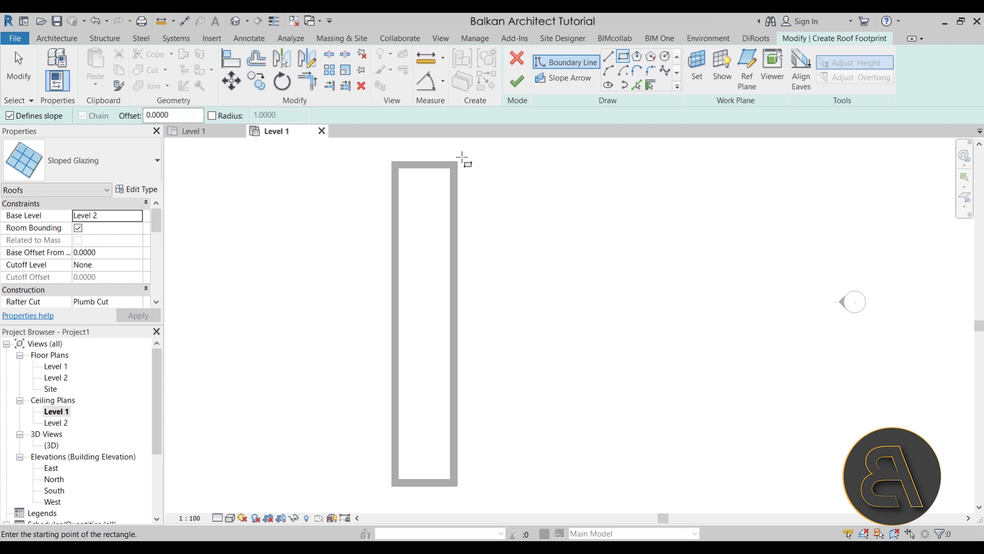
{"action": "left_click", "coordinate": [407, 169]}
{"action": "left_click", "coordinate": [451, 477]}
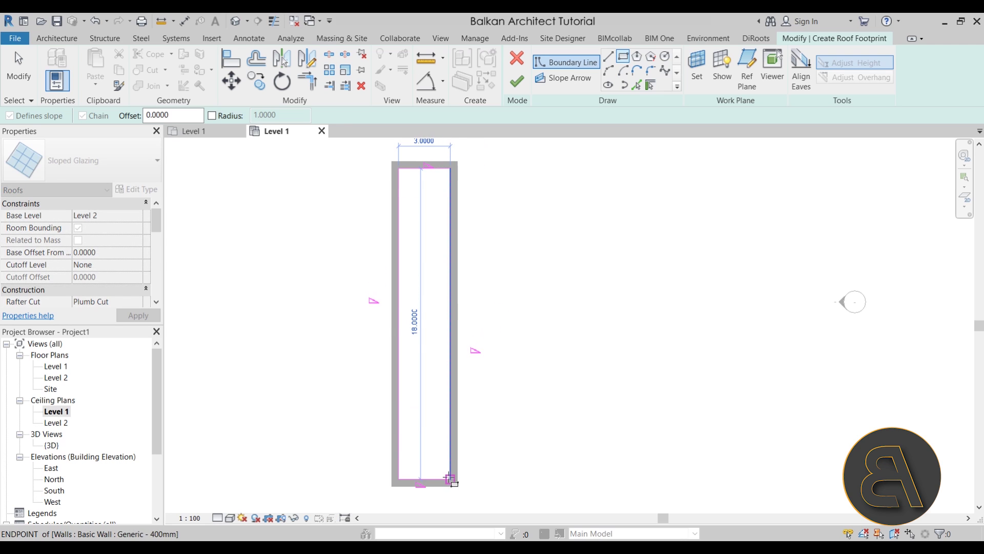
{"action": "scroll", "coordinate": [507, 302], "scroll_direction": "down", "scroll_amount": 1}
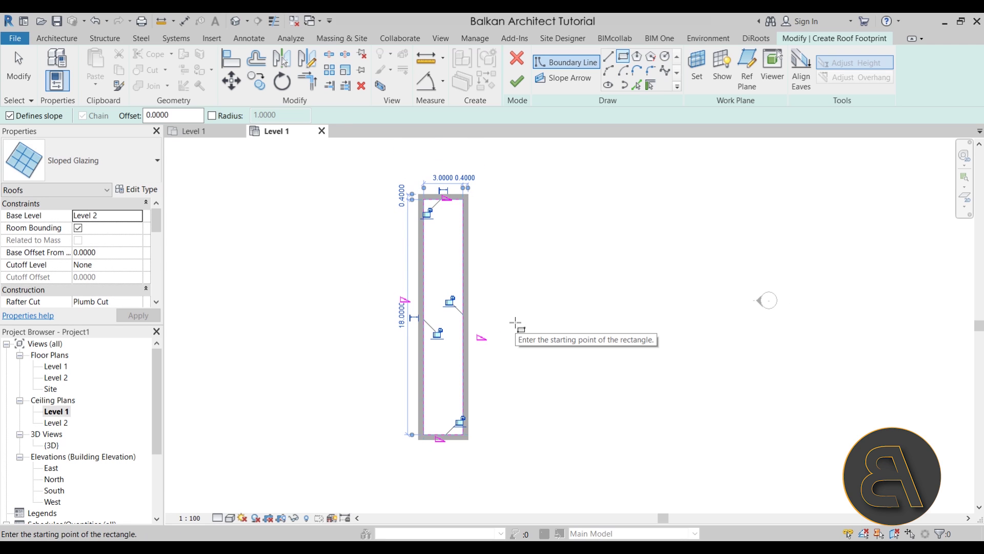
{"action": "key", "text": "Escape"}
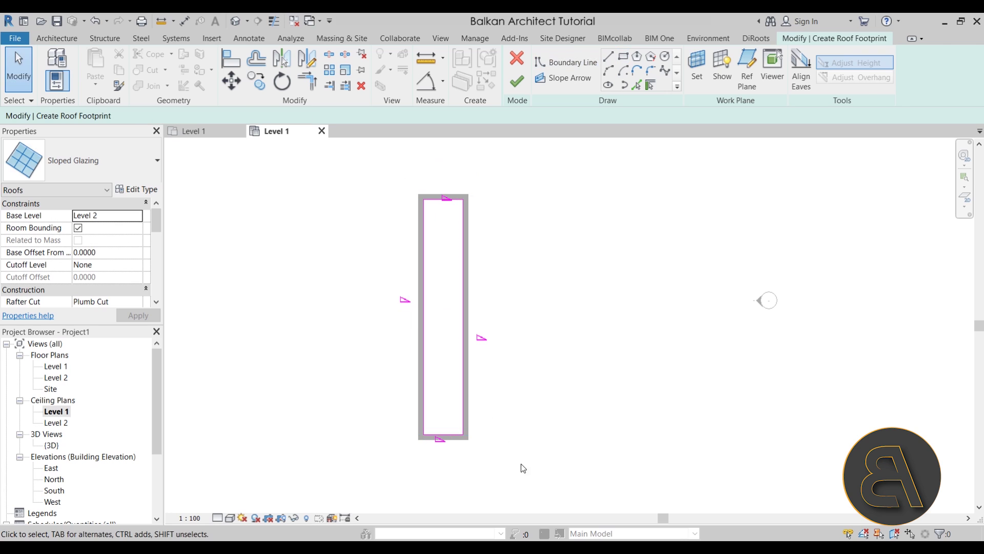
- Remove the slope definition from all four roof boundary lines and finish the footprint
{"action": "mouse_move", "coordinate": [548, 479]}
{"action": "left_mouse_down"}
{"action": "mouse_move", "coordinate": [400, 250]}
{"action": "mouse_move", "coordinate": [346, 185]}
{"action": "left_mouse_up"}
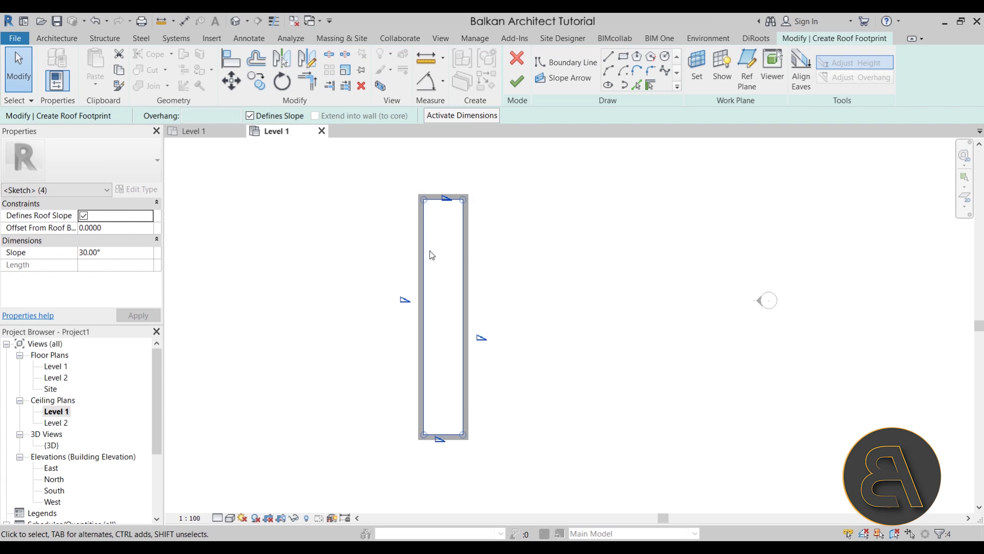
{"action": "scroll", "coordinate": [415, 301], "scroll_direction": "up", "scroll_amount": 1}
{"action": "scroll", "coordinate": [415, 301], "scroll_direction": "up", "scroll_amount": 3}
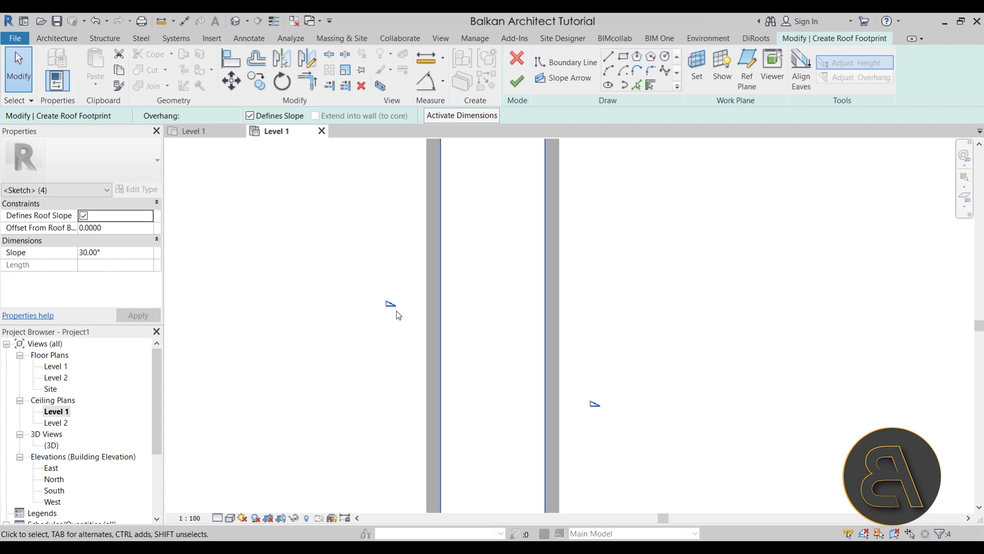
{"action": "scroll", "coordinate": [388, 286], "scroll_direction": "down", "scroll_amount": 3}
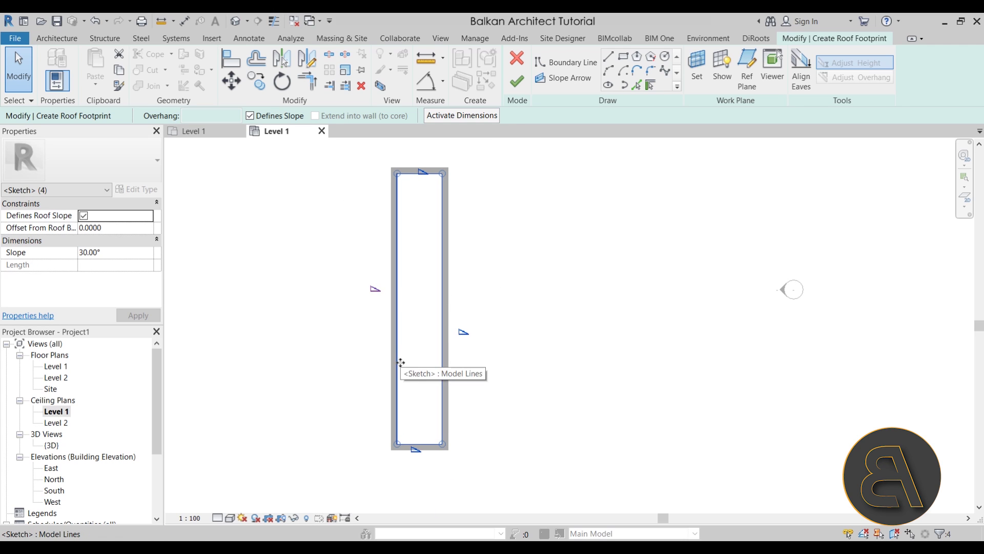
{"action": "left_click", "coordinate": [280, 117]}
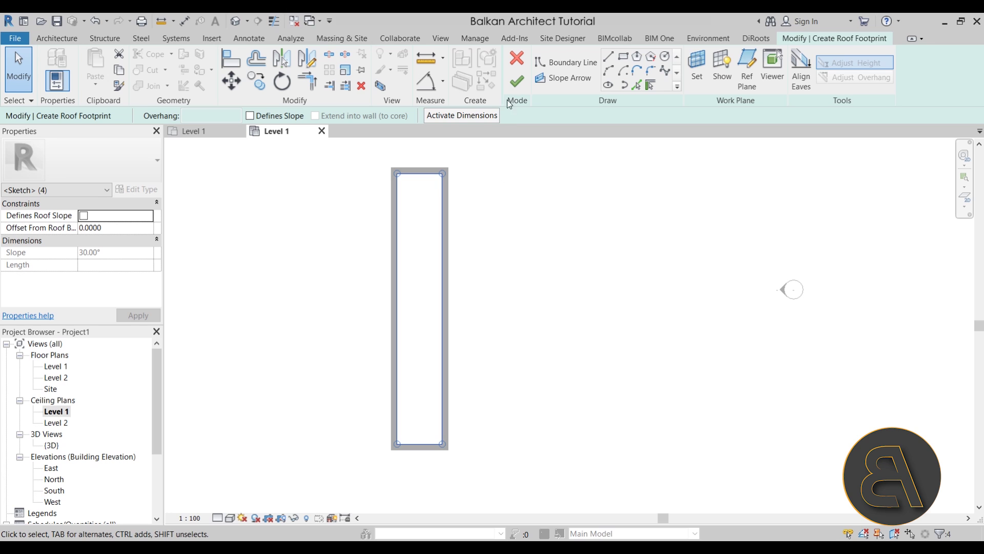
{"action": "left_click", "coordinate": [517, 81]}
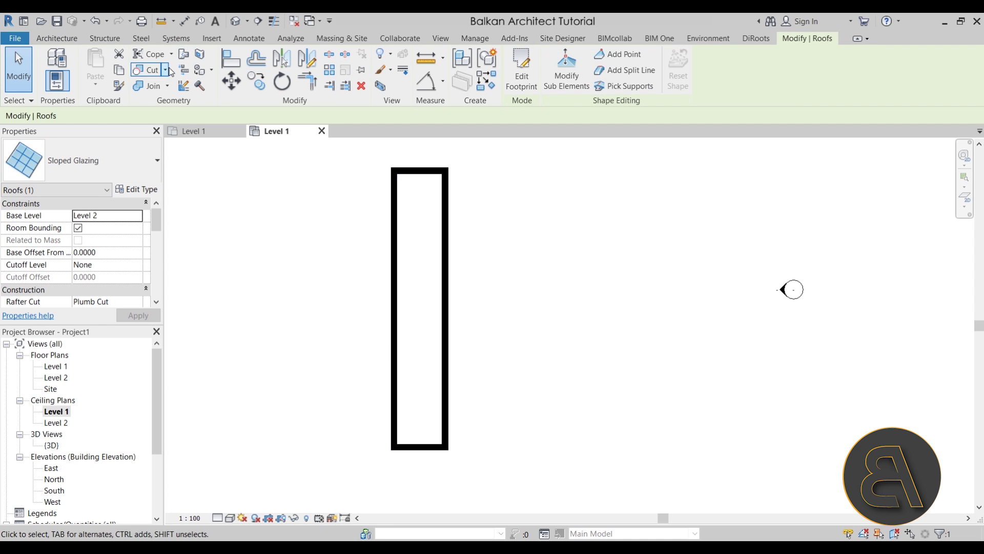
- Open the default 3D view and select the sloped glazing roof between the walls
{"action": "left_click", "coordinate": [235, 20]}
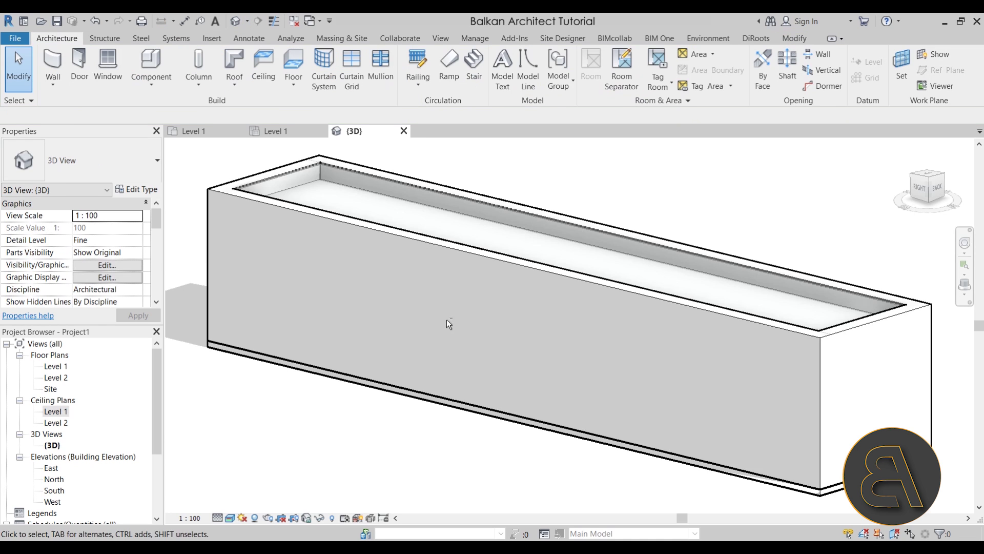
{"action": "mouse_move", "coordinate": [447, 318]}
{"action": "middle_mouse_down", "text": "shift"}
{"action": "mouse_move", "coordinate": [400, 164]}
{"action": "mouse_move", "coordinate": [462, 351]}
{"action": "mouse_move", "coordinate": [441, 305]}
{"action": "mouse_move", "coordinate": [520, 334]}
{"action": "mouse_move", "coordinate": [581, 333]}
{"action": "mouse_move", "coordinate": [569, 385]}
{"action": "mouse_move", "coordinate": [555, 392]}
{"action": "middle_mouse_up", "text": "shift"}
{"action": "left_click", "coordinate": [398, 160]}
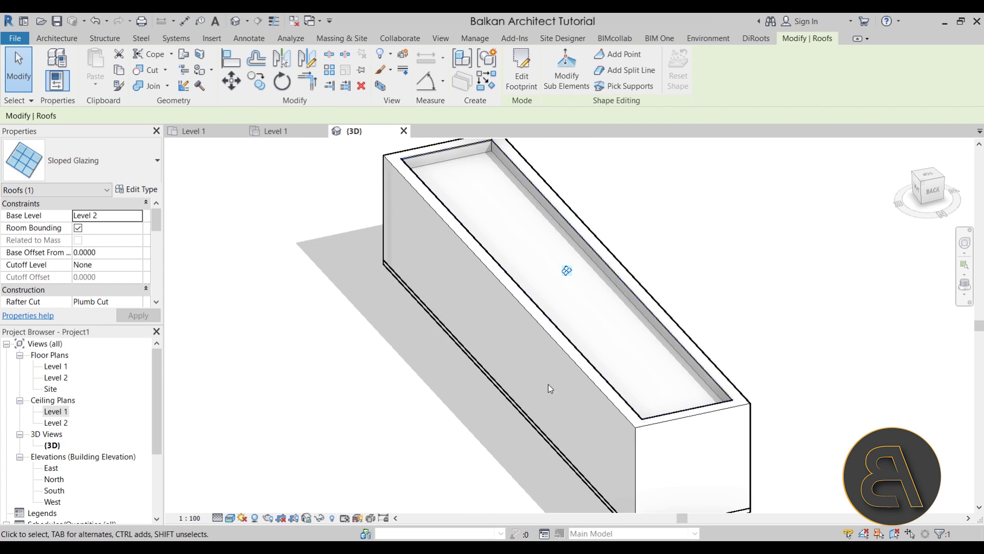
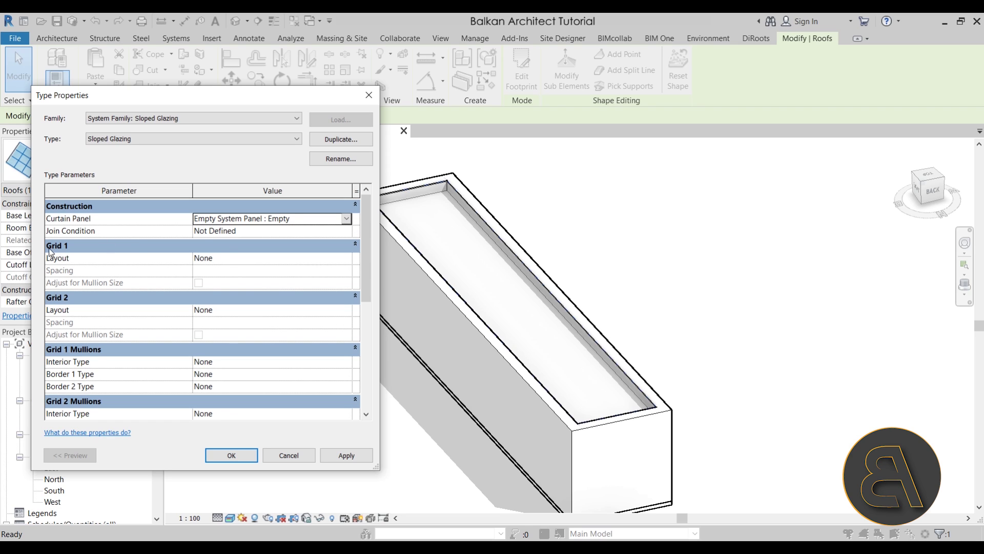
- In the sloped glazing's type properties, set the Grid 1 layout to Maximum Spacing with a spacing of 0.2 m
{"action": "left_click", "coordinate": [348, 233]}
{"action": "left_click", "coordinate": [348, 232]}
{"action": "left_click", "coordinate": [348, 232]}
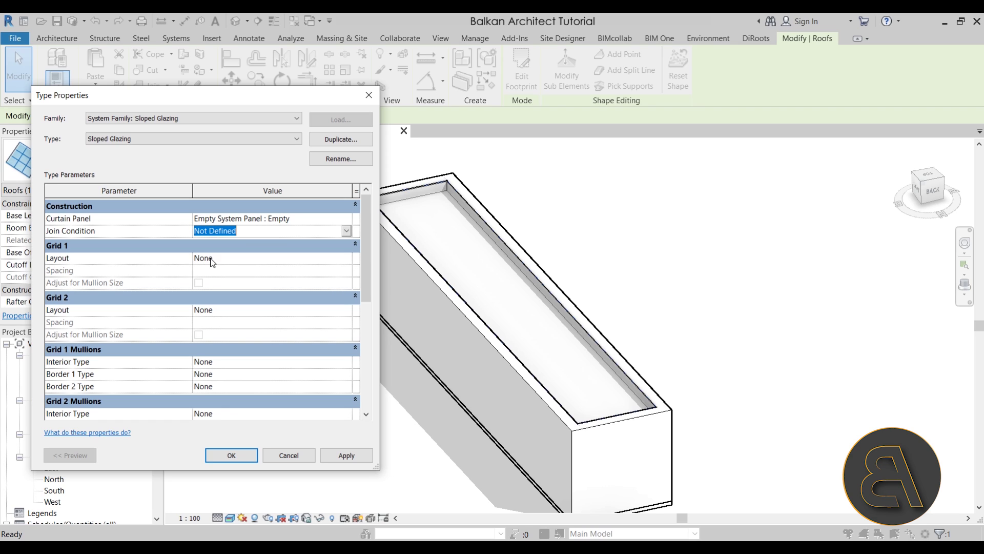
{"action": "left_click", "coordinate": [352, 262]}
{"action": "left_click", "coordinate": [352, 262]}
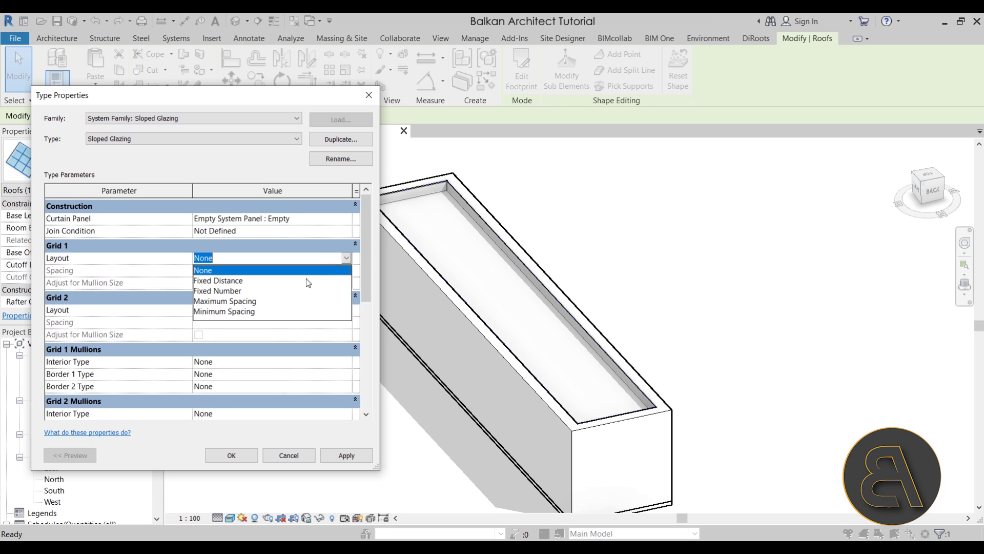
{"action": "left_click", "coordinate": [227, 302]}
{"action": "key", "text": "Tab"}
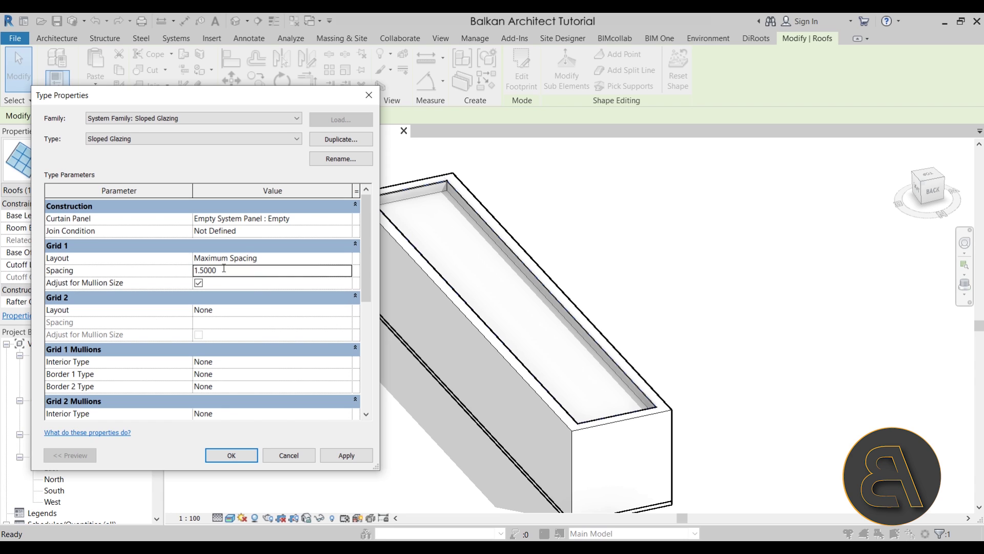
{"action": "type", "text": ".2"}
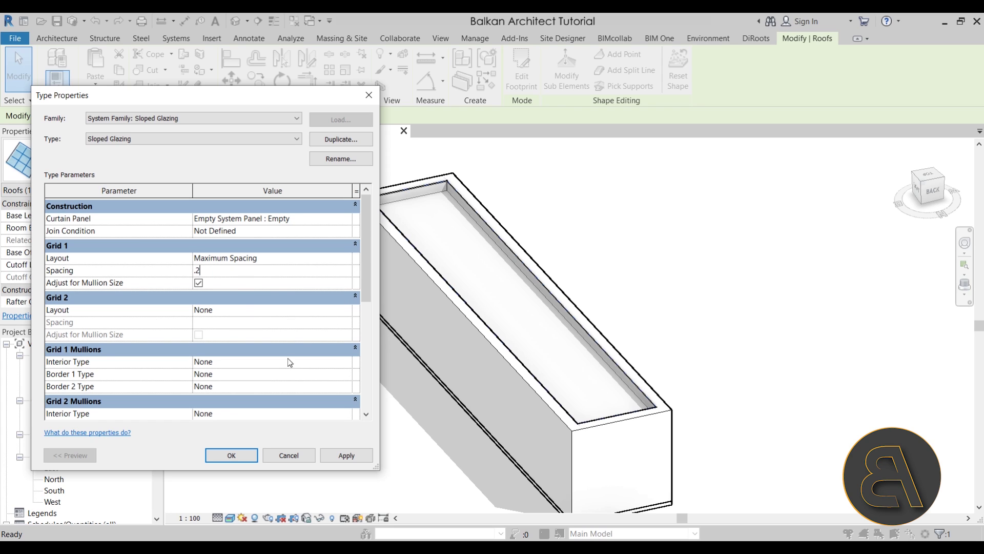
- Set the Grid 1 interior mullion type to Rectangular Mullion : 50 x 150mm and apply it to the roof
{"action": "scroll", "coordinate": [241, 326], "scroll_direction": "down", "scroll_amount": 3}
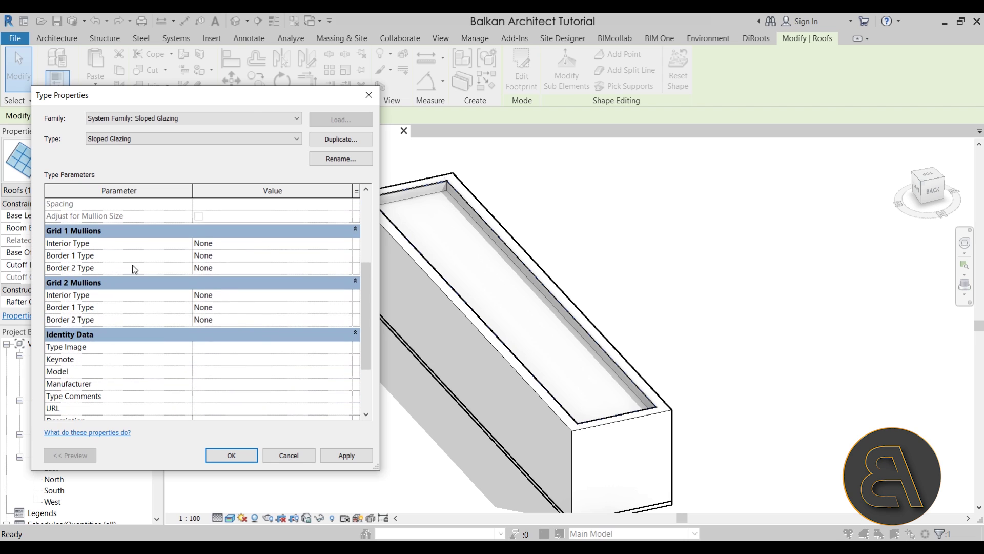
{"action": "left_click", "coordinate": [351, 245]}
{"action": "left_click", "coordinate": [347, 243]}
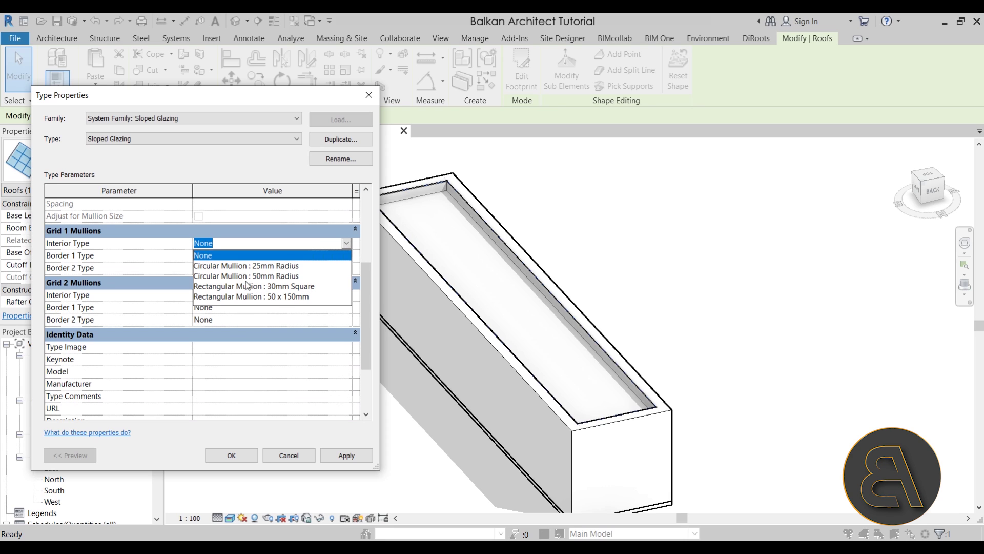
{"action": "left_click", "coordinate": [269, 297]}
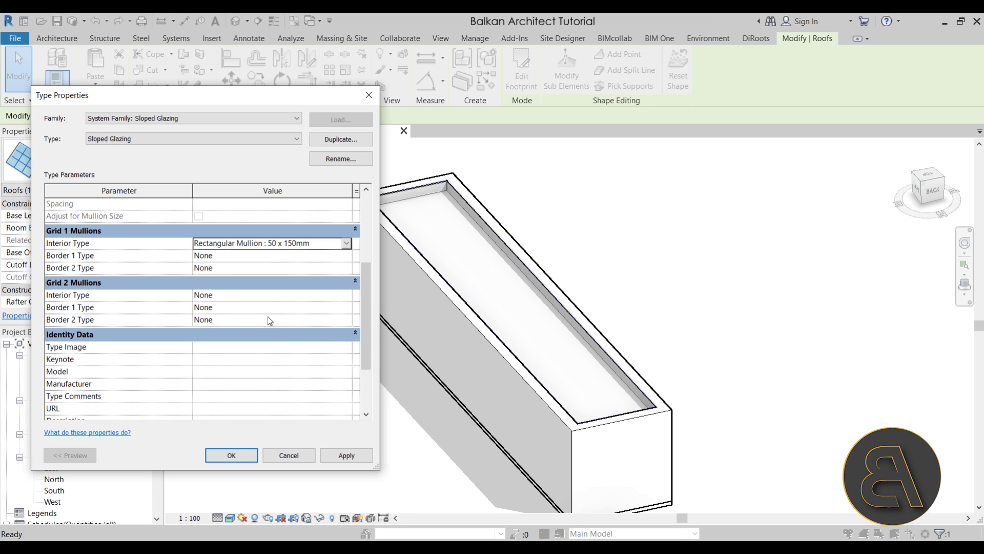
{"action": "scroll", "coordinate": [268, 321], "scroll_direction": "up", "scroll_amount": 2}
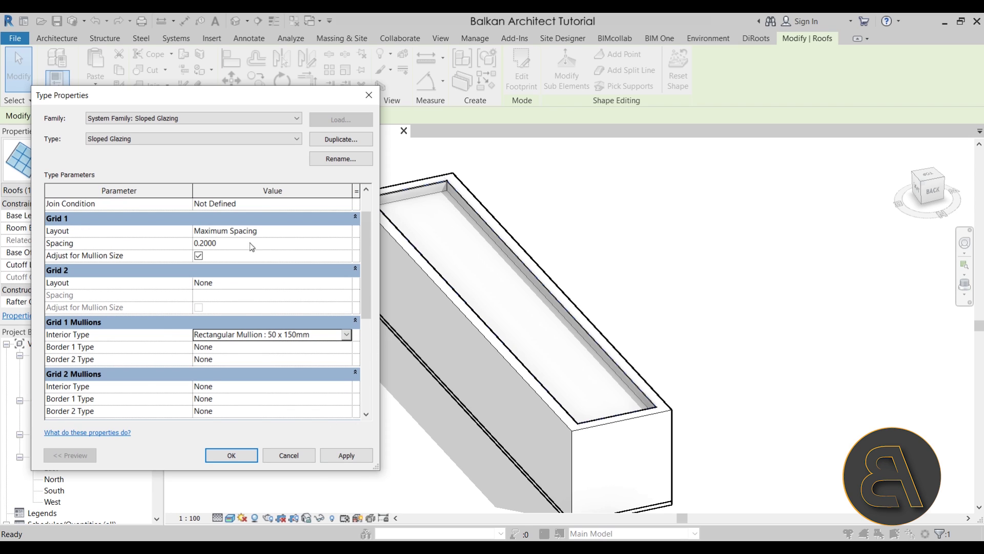
{"action": "scroll", "coordinate": [244, 283], "scroll_direction": "up", "scroll_amount": 1}
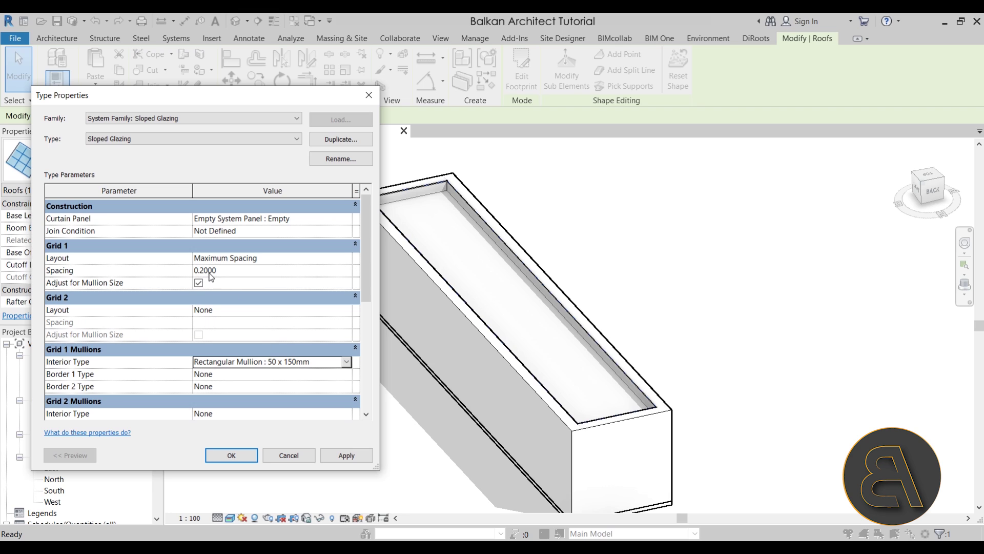
{"action": "left_click", "coordinate": [343, 457]}
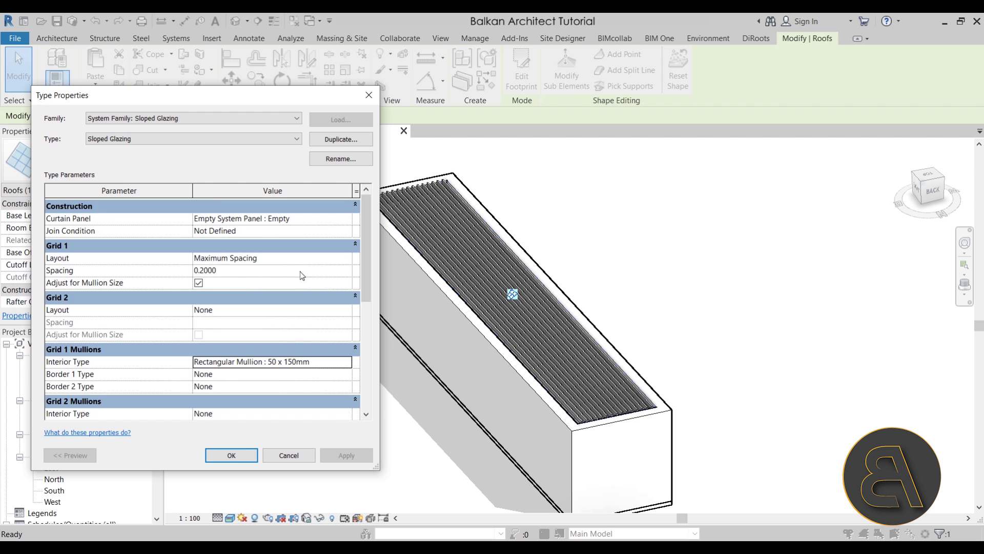
- Set the Grid 1 layout to None and the Grid 2 layout to Maximum Spacing with a spacing of 0.2 m
{"action": "scroll", "coordinate": [287, 303], "scroll_direction": "down", "scroll_amount": 2}
{"action": "scroll", "coordinate": [307, 291], "scroll_direction": "up", "scroll_amount": 1}
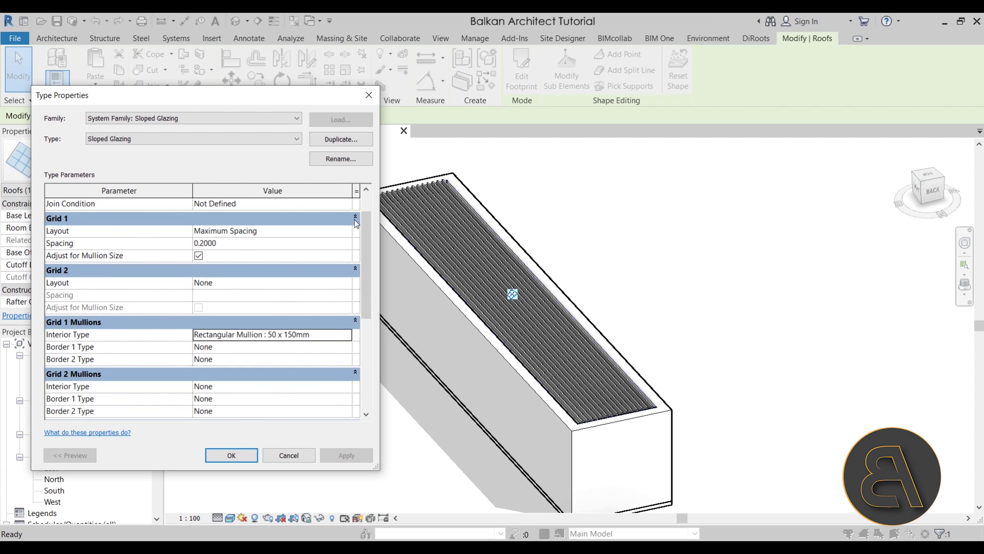
{"action": "left_click", "coordinate": [350, 235]}
{"action": "left_click", "coordinate": [348, 239]}
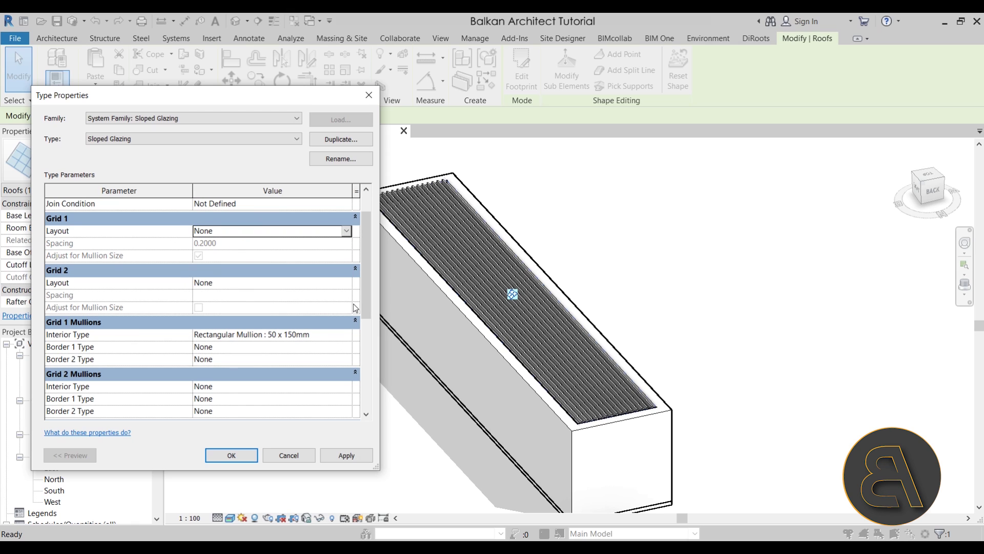
{"action": "left_click", "coordinate": [347, 283]}
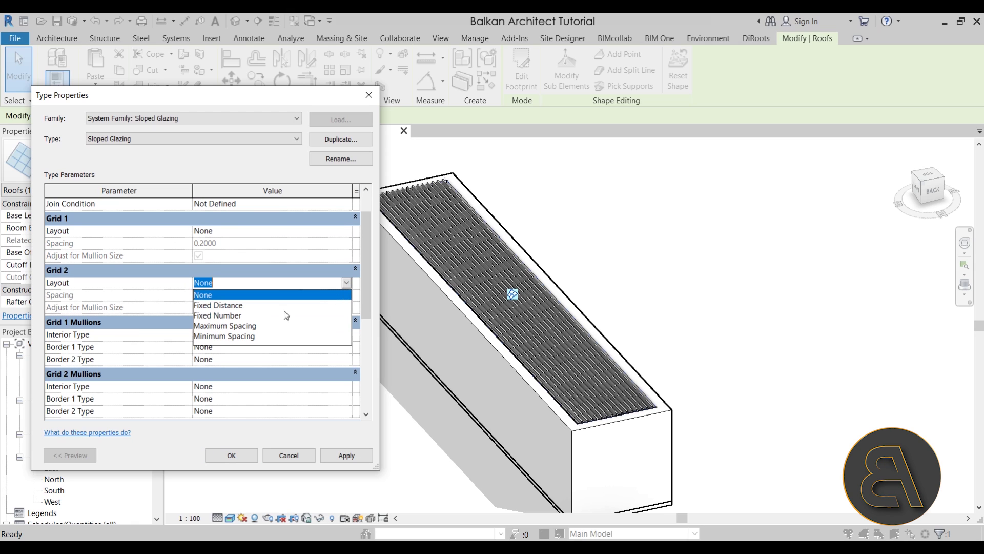
{"action": "left_click", "coordinate": [226, 327]}
{"action": "left_click", "coordinate": [249, 296]}
{"action": "type", "text": ".2"}
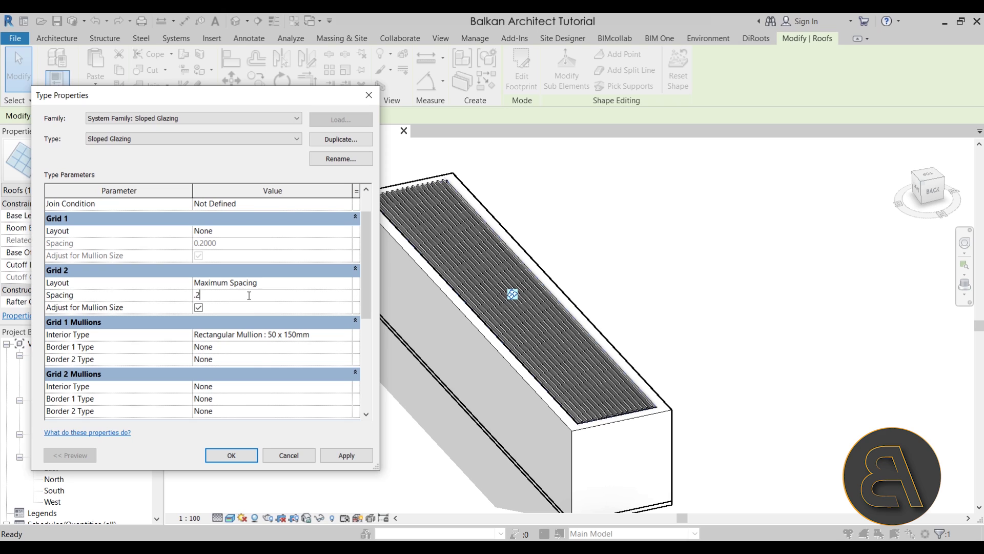
- Set the Grid 2 interior mullions to Rectangular Mullion : 50 x 150mm, apply the type changes, and delete the old gridlines
{"action": "left_click", "coordinate": [345, 389]}
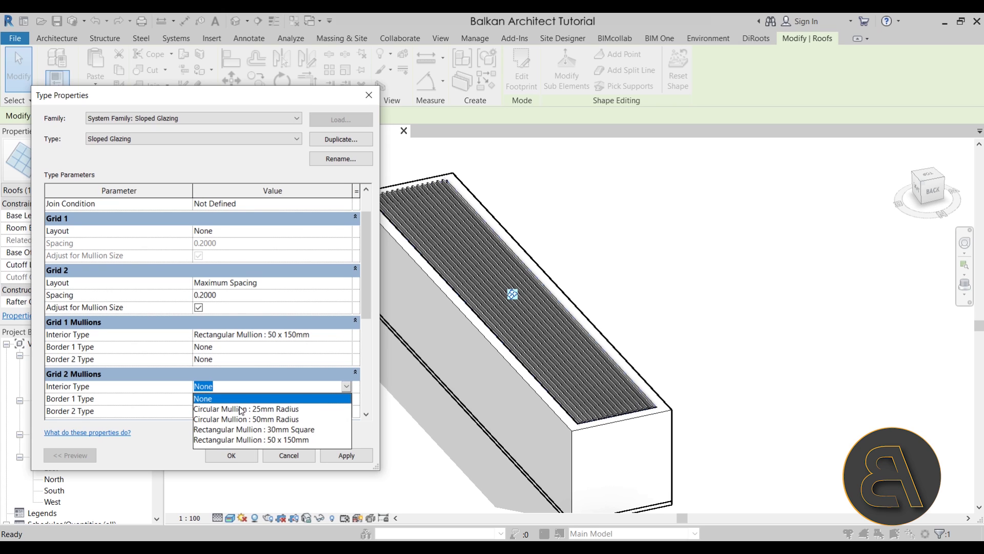
{"action": "left_click", "coordinate": [251, 440]}
{"action": "left_click", "coordinate": [339, 458]}
{"action": "left_click", "coordinate": [329, 449]}
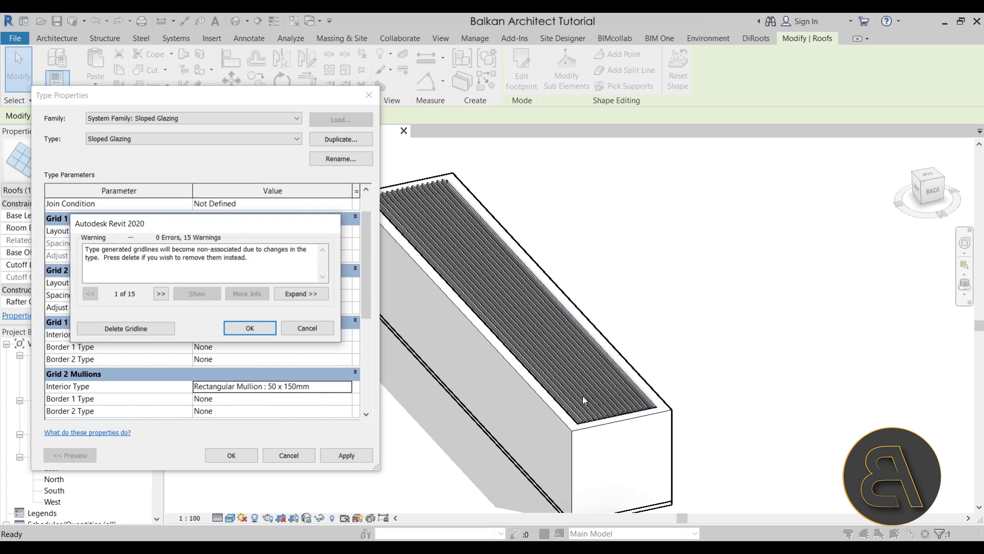
{"action": "left_click", "coordinate": [134, 329]}
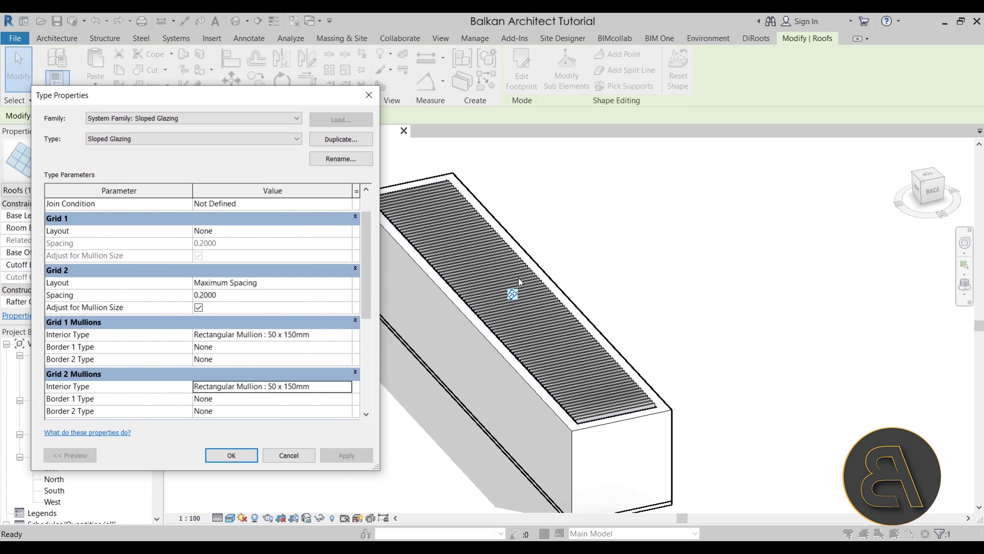
- Close the sloped glazing's type properties and examine the row of mullion slats across the roof in the 3D view
{"action": "left_click", "coordinate": [231, 456]}
{"action": "left_click", "coordinate": [395, 461]}
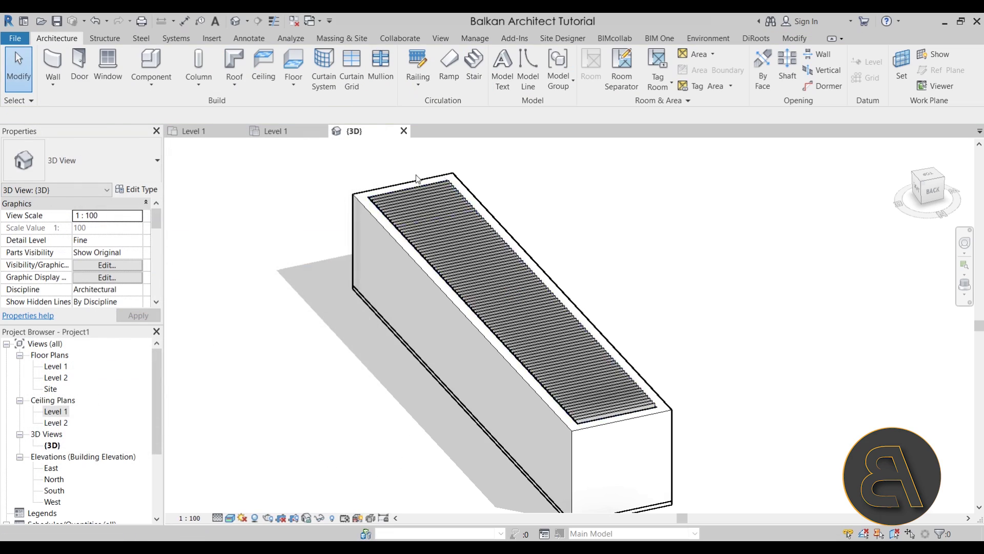
{"action": "scroll", "coordinate": [399, 228], "scroll_direction": "up", "scroll_amount": 5}
{"action": "scroll", "coordinate": [399, 228], "scroll_direction": "up", "scroll_amount": 2}
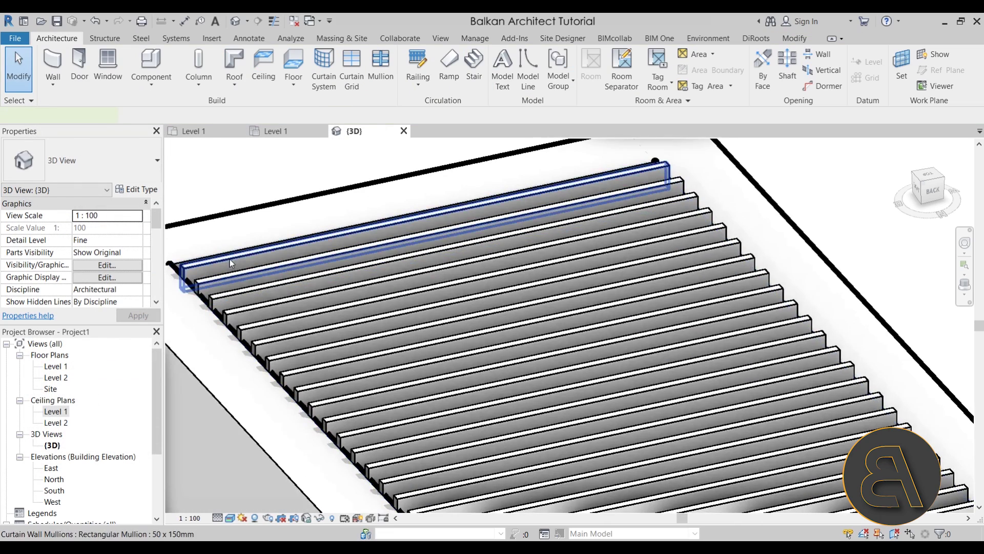
{"action": "left_click", "coordinate": [356, 233]}
{"action": "middle_click_drag", "start_coordinate": [356, 233], "coordinate": [555, 288], "text": "shift"}
{"action": "left_click", "coordinate": [556, 288]}
{"action": "scroll", "coordinate": [566, 346], "scroll_direction": "up", "scroll_amount": 2}
{"action": "scroll", "coordinate": [484, 391], "scroll_direction": "up", "scroll_amount": 2}
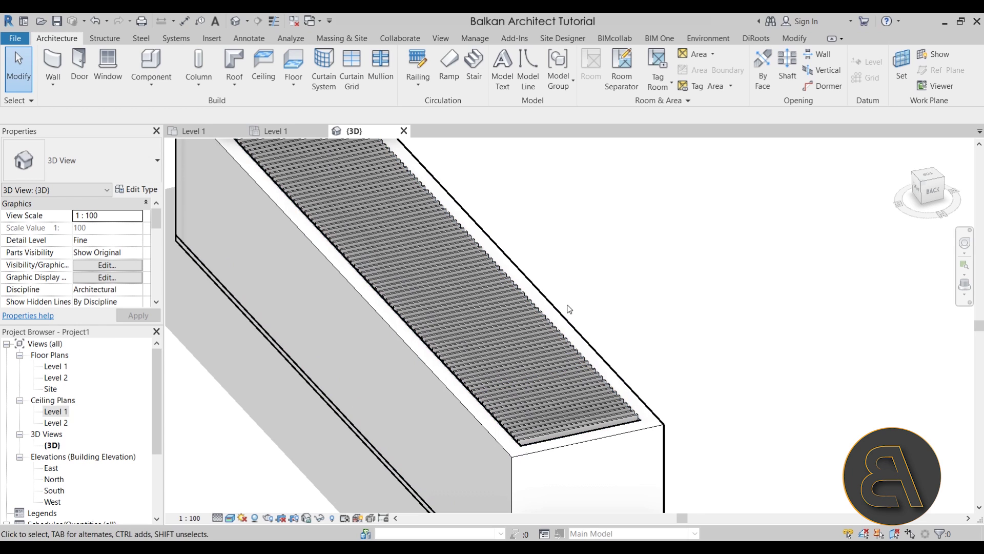
- Place a building section across the lower part of the room in the Level 1 ceiling plan and open its view
{"action": "left_click", "coordinate": [284, 133]}
{"action": "scroll", "coordinate": [502, 240], "scroll_direction": "down", "scroll_amount": 1}
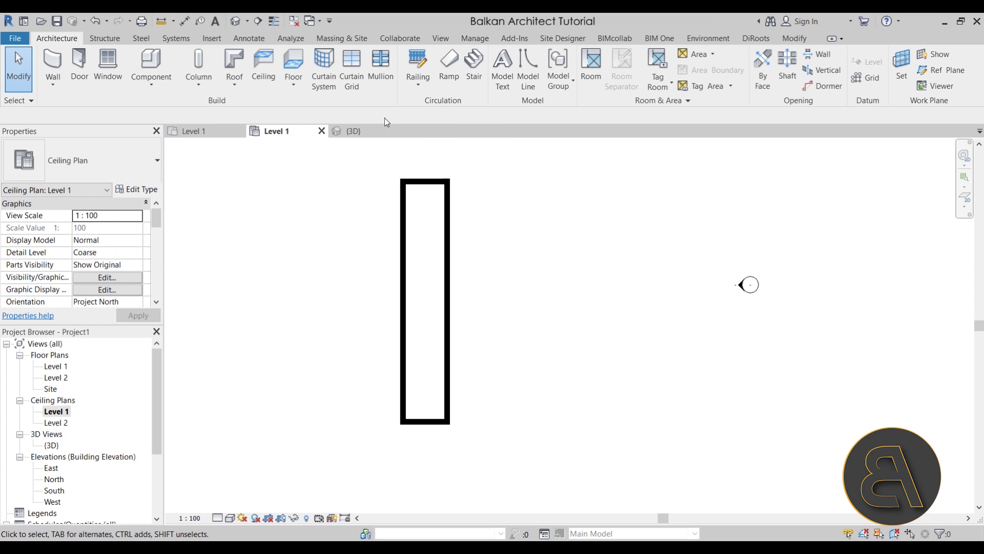
{"action": "left_click", "coordinate": [258, 20]}
{"action": "left_click", "coordinate": [485, 350]}
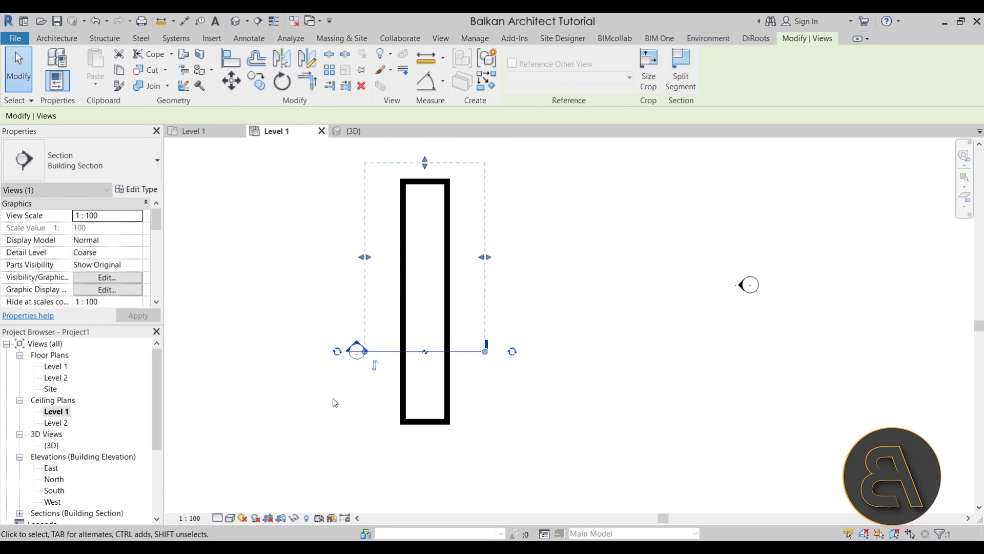
{"action": "key", "text": "Escape"}
{"action": "key", "text": "Escape"}
{"action": "scroll", "coordinate": [402, 363], "scroll_direction": "up", "scroll_amount": 2}
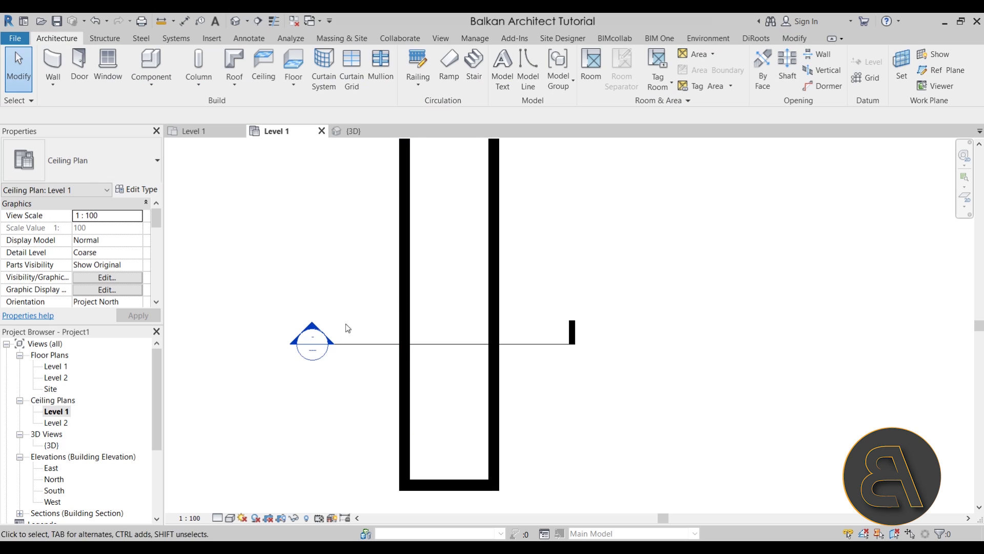
{"action": "double_click", "coordinate": [313, 333]}
{"action": "scroll", "coordinate": [529, 248], "scroll_direction": "up", "scroll_amount": 2}
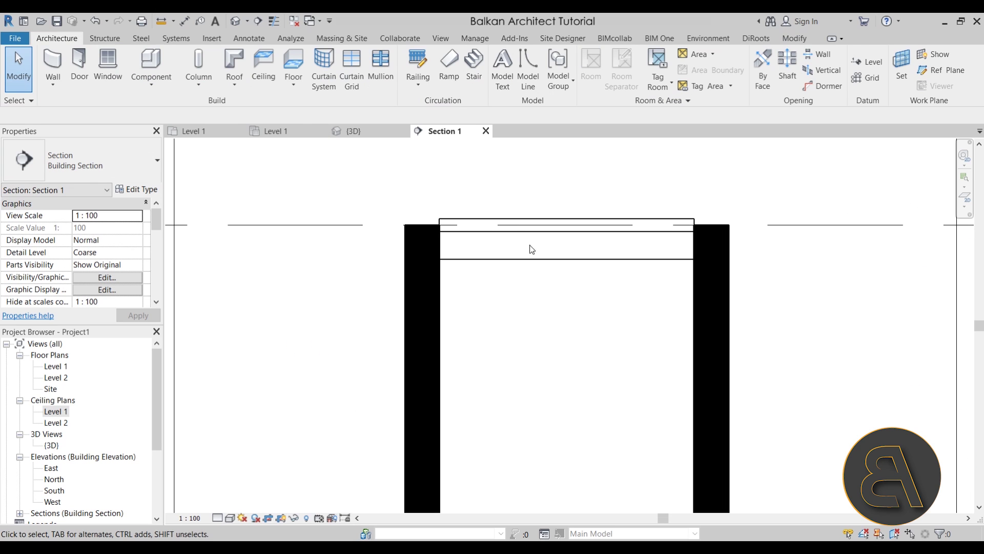
{"action": "left_click", "coordinate": [512, 224]}
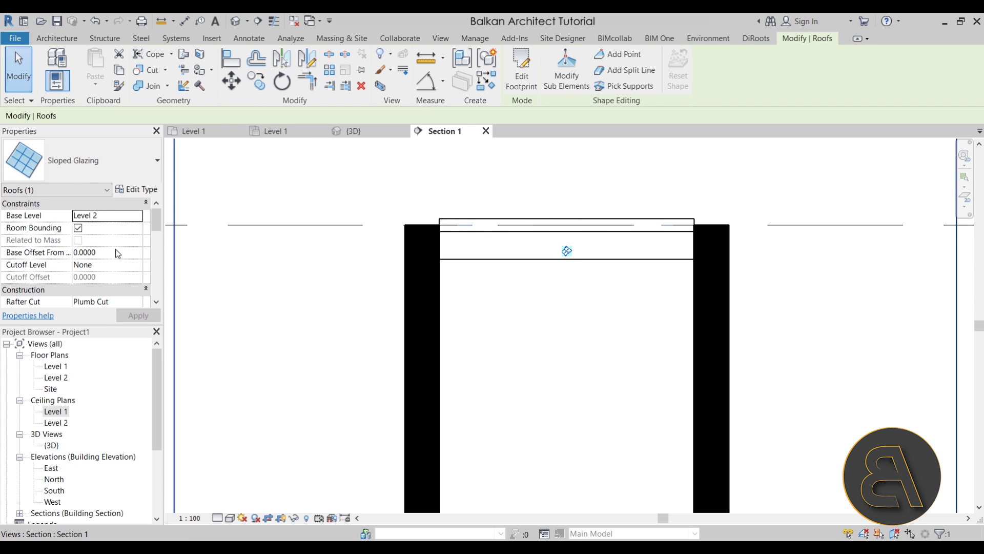
{"action": "left_click", "coordinate": [140, 253]}
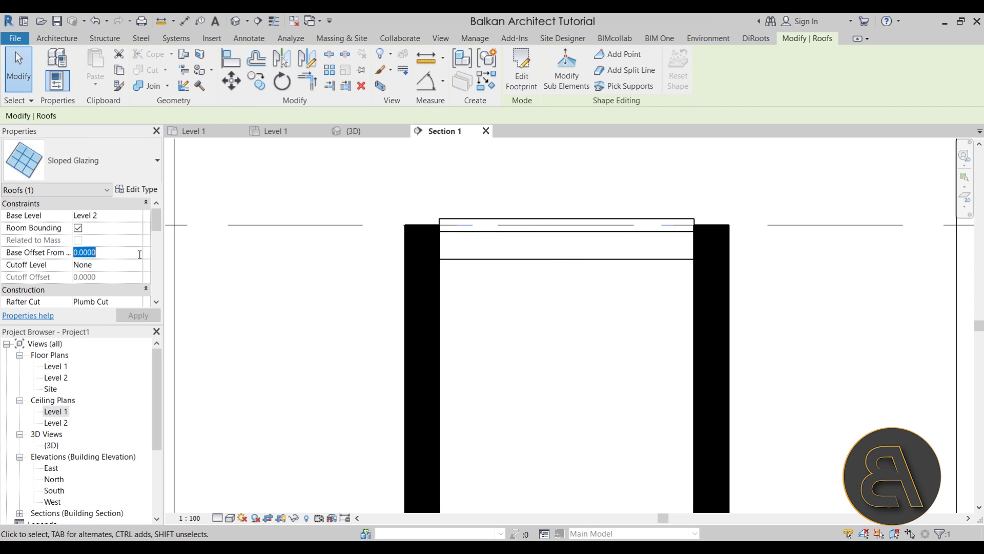
{"action": "scroll", "coordinate": [503, 277], "scroll_direction": "up", "scroll_amount": 2}
{"action": "left_click", "coordinate": [492, 294]}
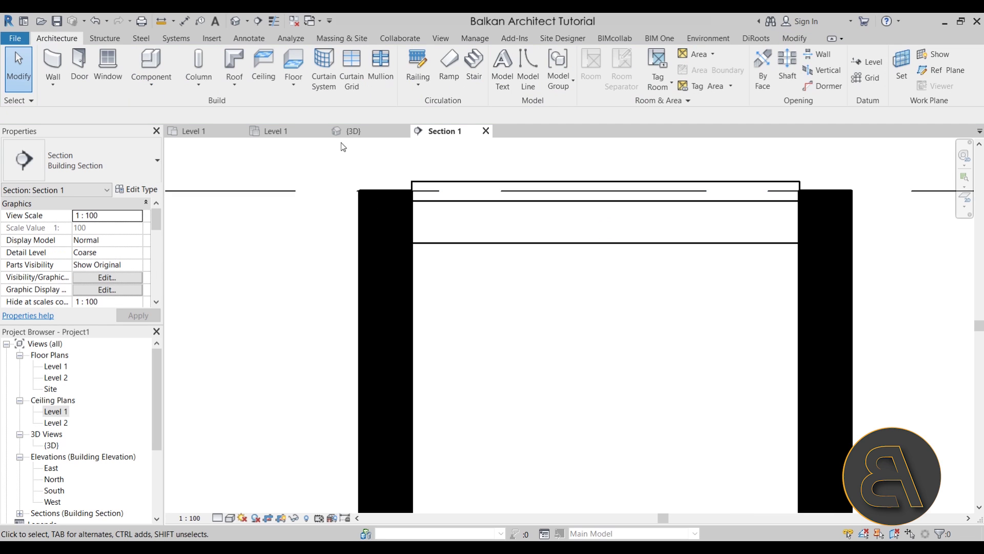
- Set the section view's detail level to Fine
{"action": "scroll", "coordinate": [460, 270], "scroll_direction": "up", "scroll_amount": 1}
{"action": "left_click", "coordinate": [218, 517]}
{"action": "left_click", "coordinate": [227, 507]}
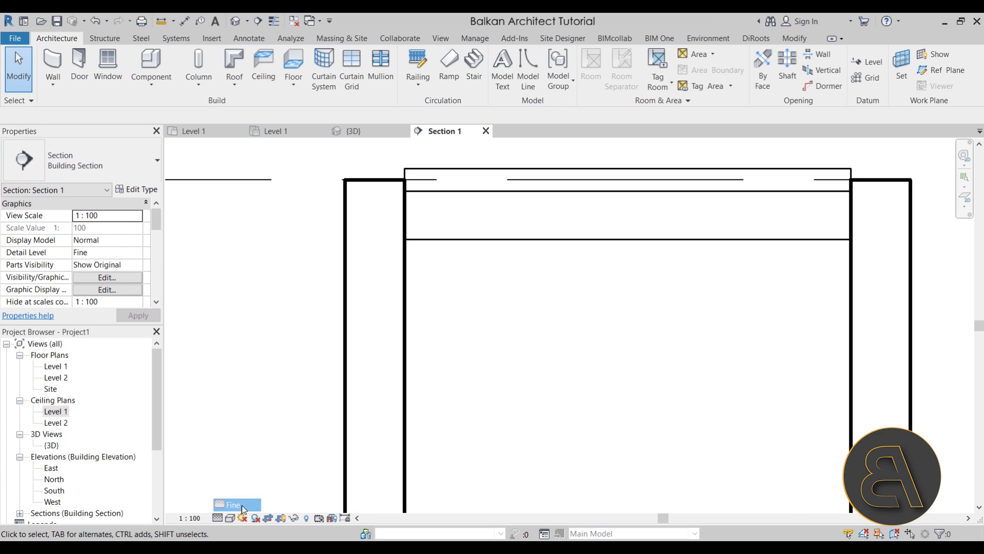
- Change the ceiling below the glazing roof from the generic basic ceiling to the Compound Ceiling type Plain
{"action": "left_click", "coordinate": [433, 240]}
{"action": "middle_click_drag", "start_coordinate": [528, 284], "coordinate": [428, 295]}
{"action": "left_click", "coordinate": [118, 163]}
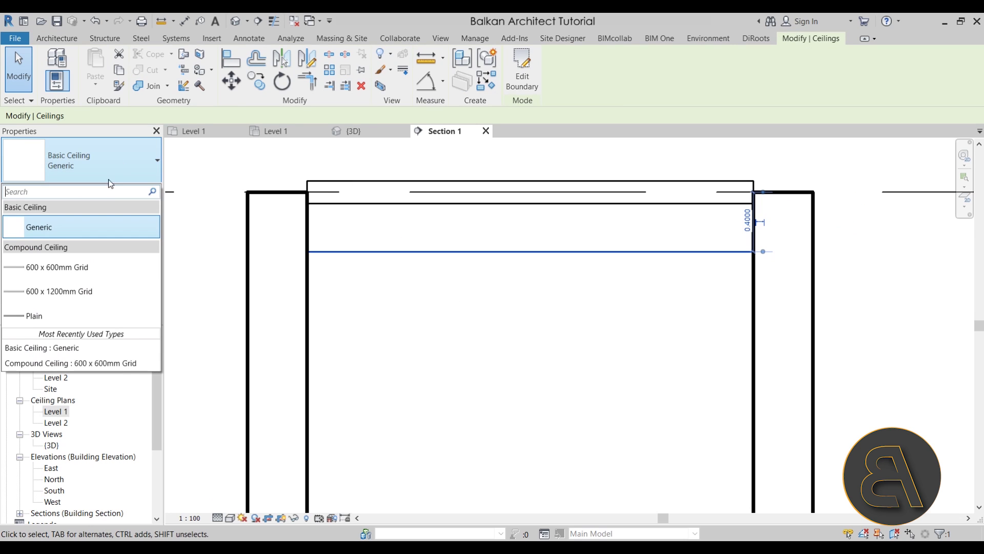
{"action": "left_click", "coordinate": [47, 320]}
{"action": "left_click", "coordinate": [514, 226]}
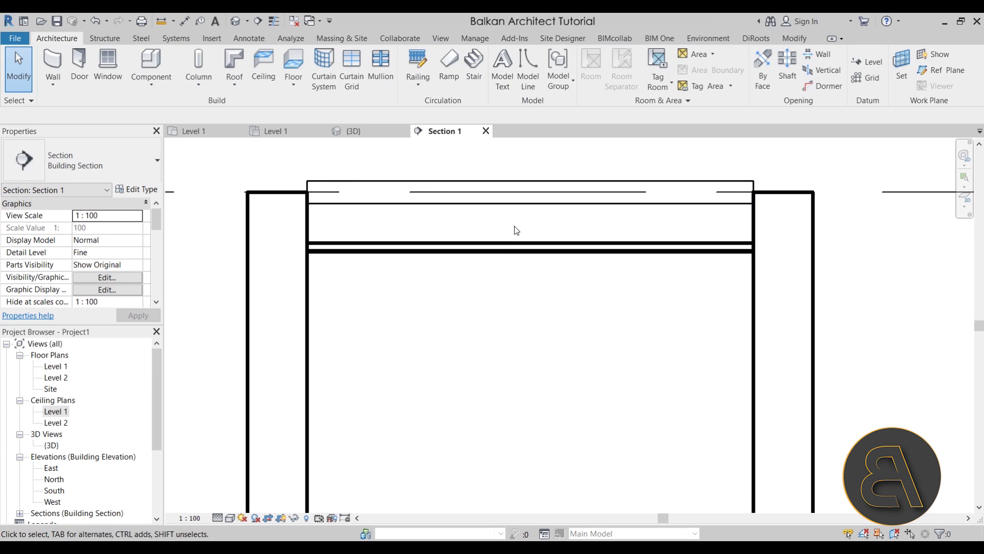
- Measure the vertical distance from the top of the mullions to the underside of the ceiling in the section
{"action": "scroll", "coordinate": [340, 208], "scroll_direction": "up", "scroll_amount": 3}
{"action": "scroll", "coordinate": [348, 187], "scroll_direction": "down", "scroll_amount": 2}
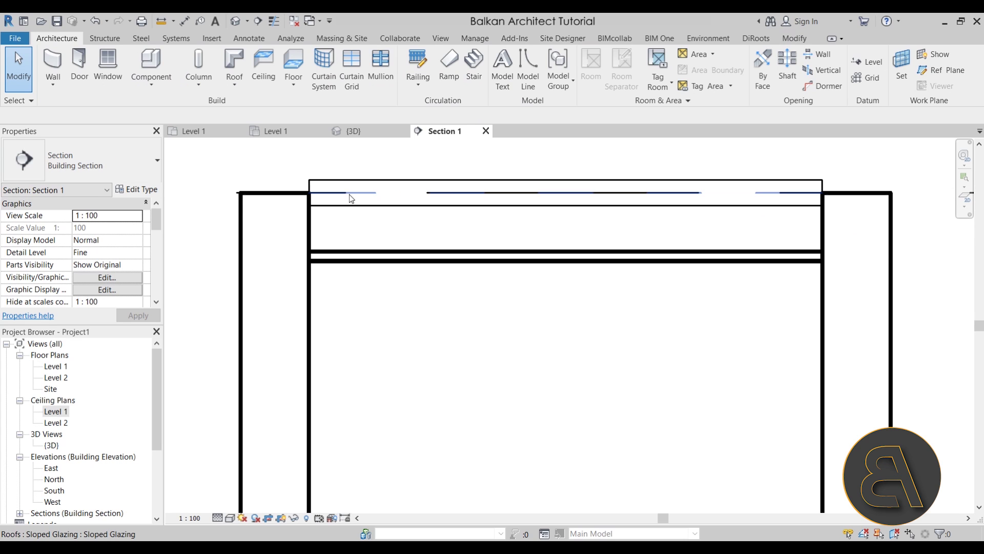
{"action": "key", "text": "d"}
{"action": "key", "text": "i"}
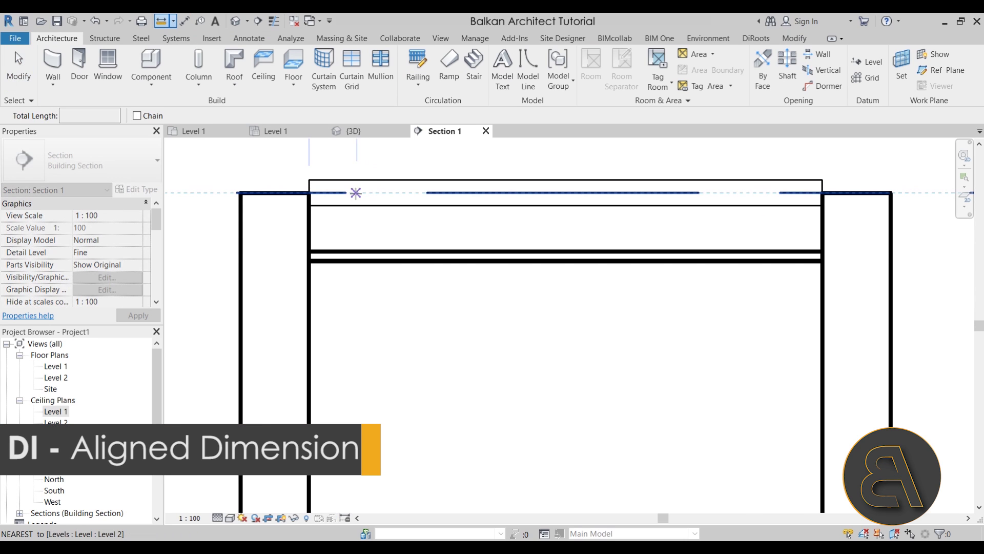
{"action": "left_click", "coordinate": [356, 192]}
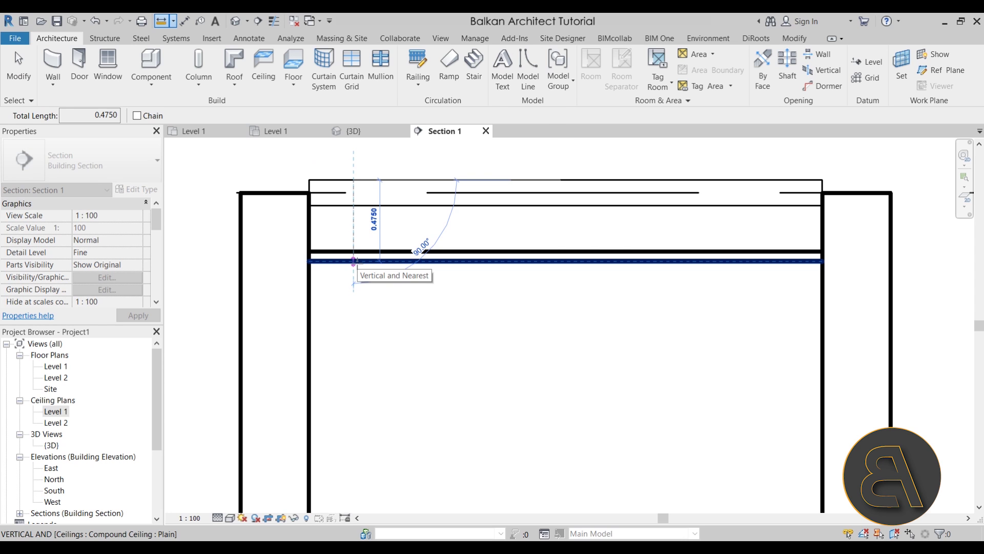
{"action": "key", "text": "Escape"}
{"action": "key", "text": "Escape"}
- Set the sloped glazing roof's base offset from Level 2 to -0.475 m
{"action": "left_click", "coordinate": [369, 194]}
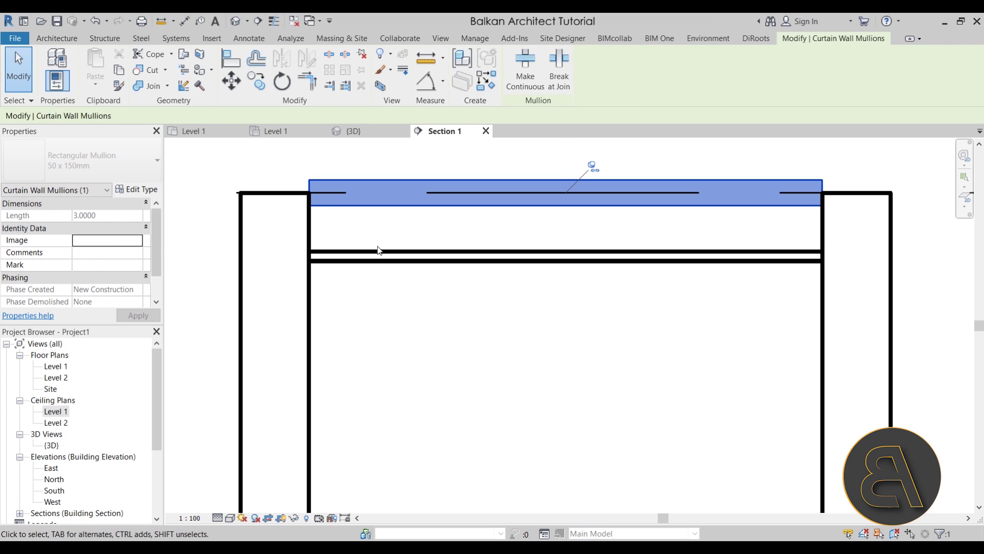
{"action": "left_click", "coordinate": [374, 198]}
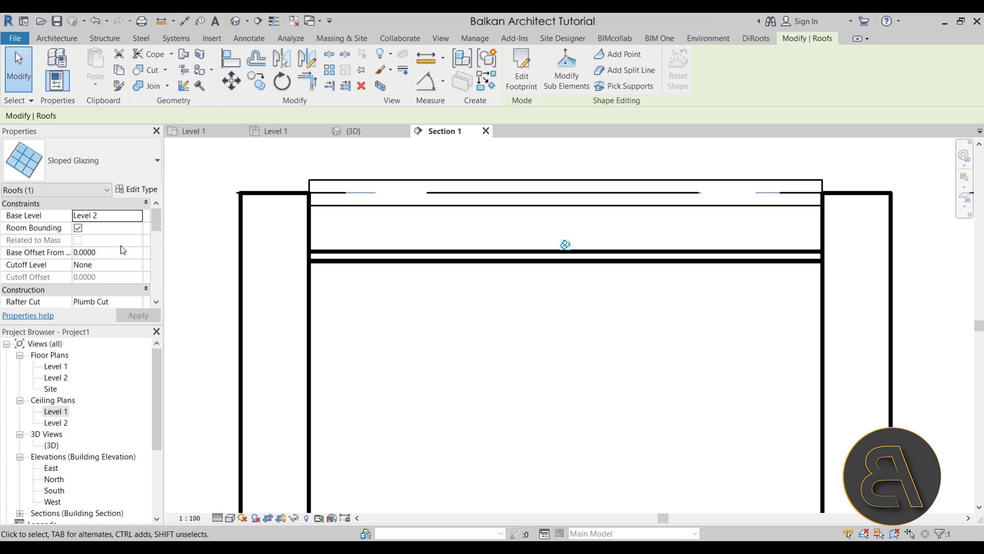
{"action": "left_click", "coordinate": [125, 252]}
{"action": "type", "text": "-"}
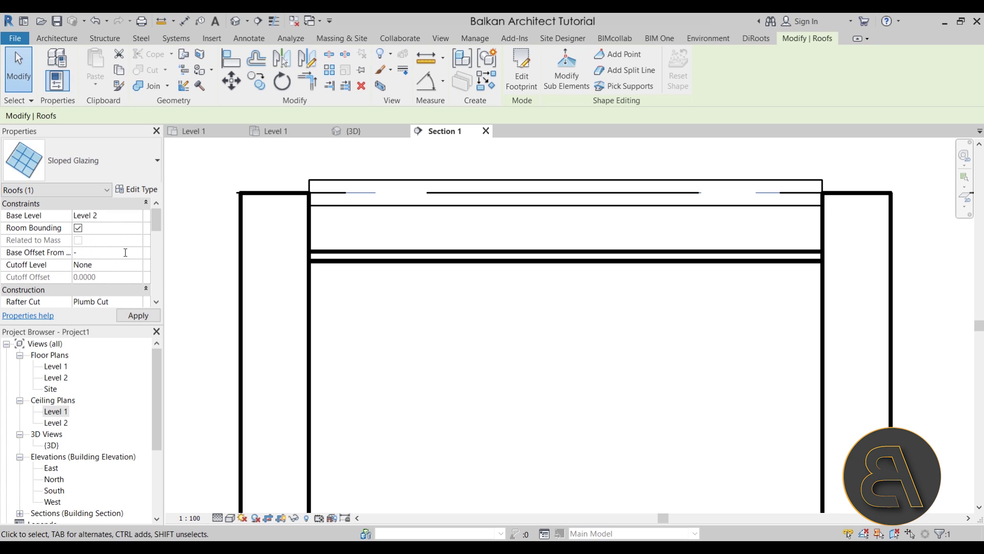
{"action": "type", "text": ".475"}
{"action": "key", "text": "Return"}
{"action": "left_click", "coordinate": [542, 337]}
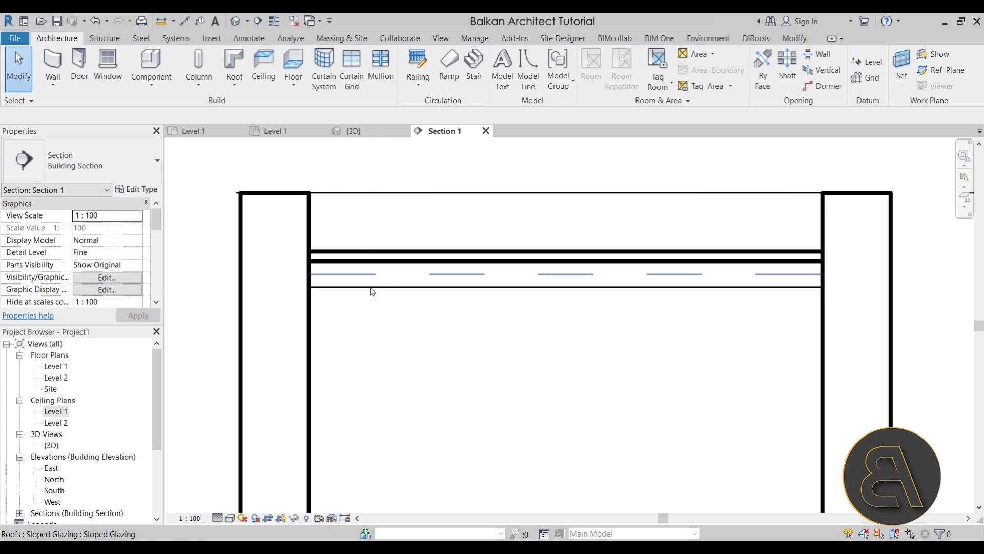
- Examine the lowered slats in the 3D view, from below through the floor and from above
{"action": "left_click", "coordinate": [354, 131]}
{"action": "middle_click_drag", "start_coordinate": [505, 270], "coordinate": [554, 270], "text": "shift"}
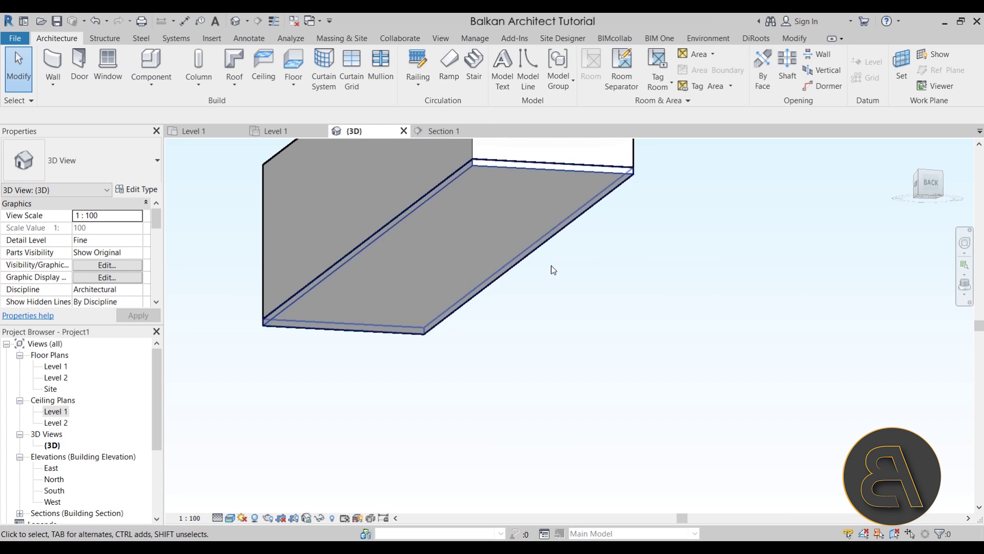
{"action": "left_click", "coordinate": [494, 263]}
{"action": "middle_click_drag", "start_coordinate": [494, 263], "coordinate": [531, 363], "text": "shift"}
{"action": "scroll", "coordinate": [385, 281], "scroll_direction": "up", "scroll_amount": 2}
{"action": "scroll", "coordinate": [480, 247], "scroll_direction": "down", "scroll_amount": 2}
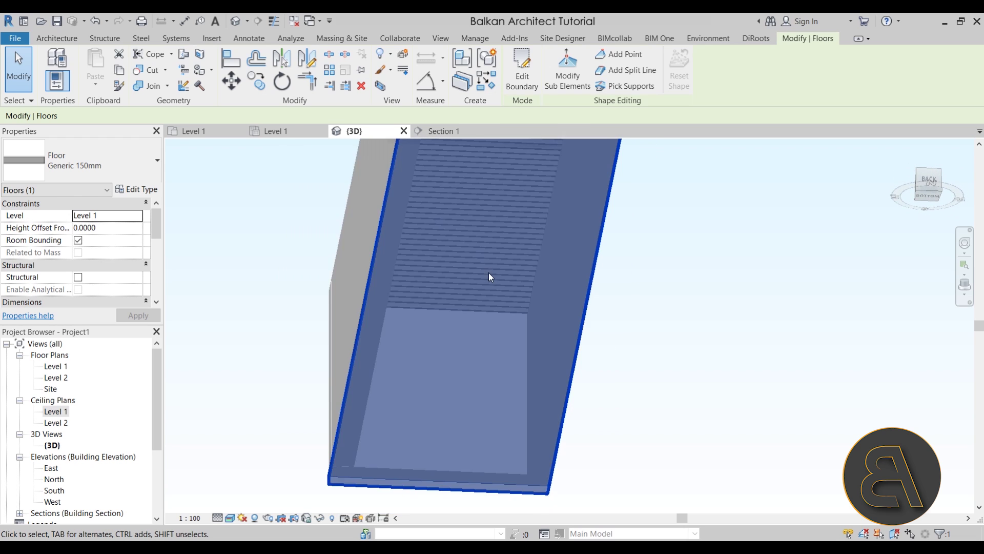
{"action": "middle_click_drag", "start_coordinate": [488, 277], "coordinate": [471, 282], "text": "shift"}
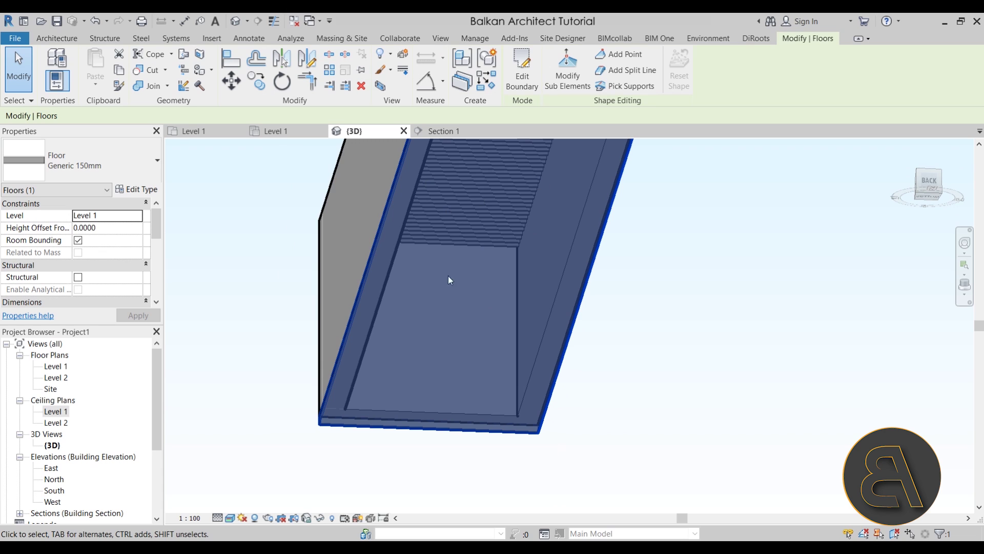
{"action": "middle_click_drag", "start_coordinate": [472, 272], "coordinate": [441, 412], "text": "shift"}
{"action": "key", "text": "Escape"}
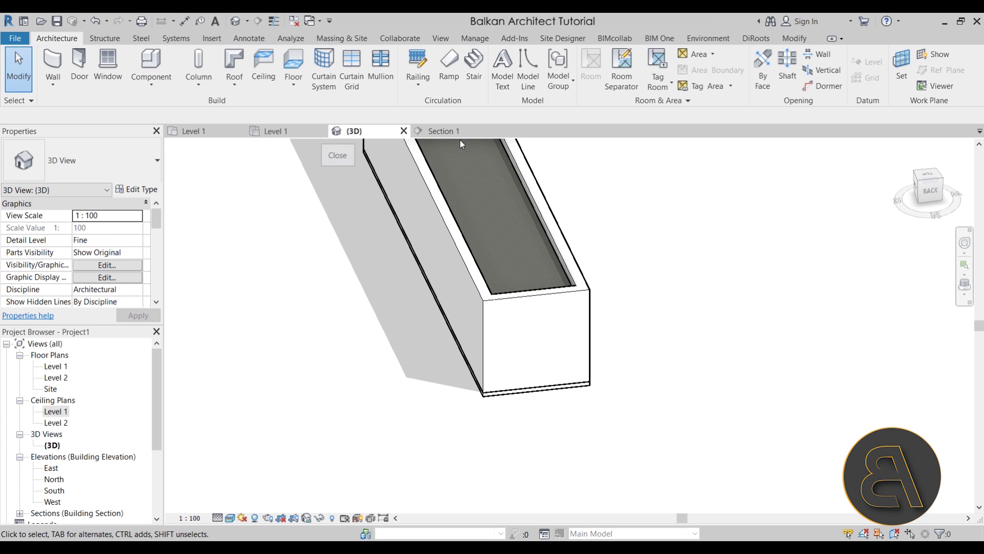
- Turn on thin lines in the Section 1 view, zoomed in where the ceiling meets the slats
{"action": "left_click", "coordinate": [440, 132]}
{"action": "middle_click_drag", "start_coordinate": [444, 274], "coordinate": [423, 233]}
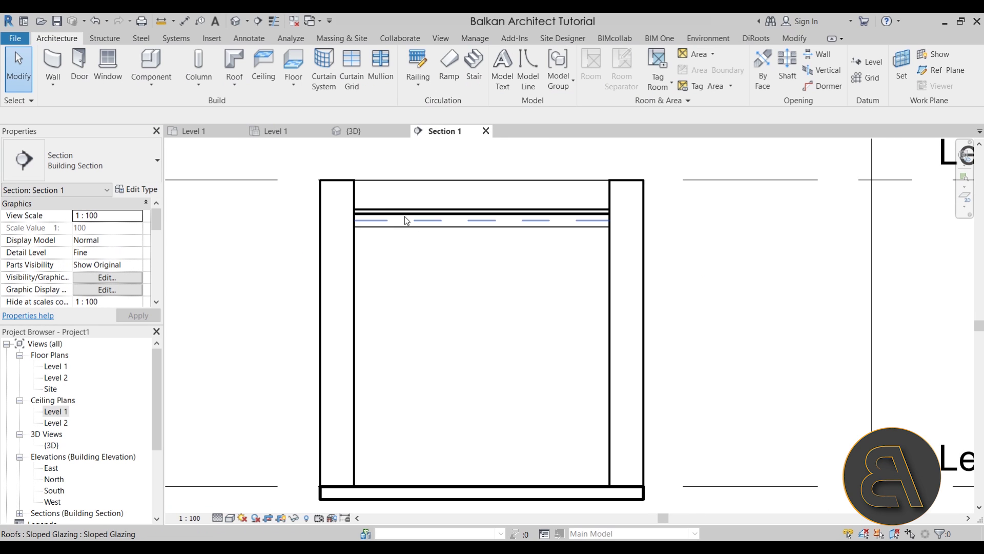
{"action": "scroll", "coordinate": [382, 222], "scroll_direction": "up", "scroll_amount": 5}
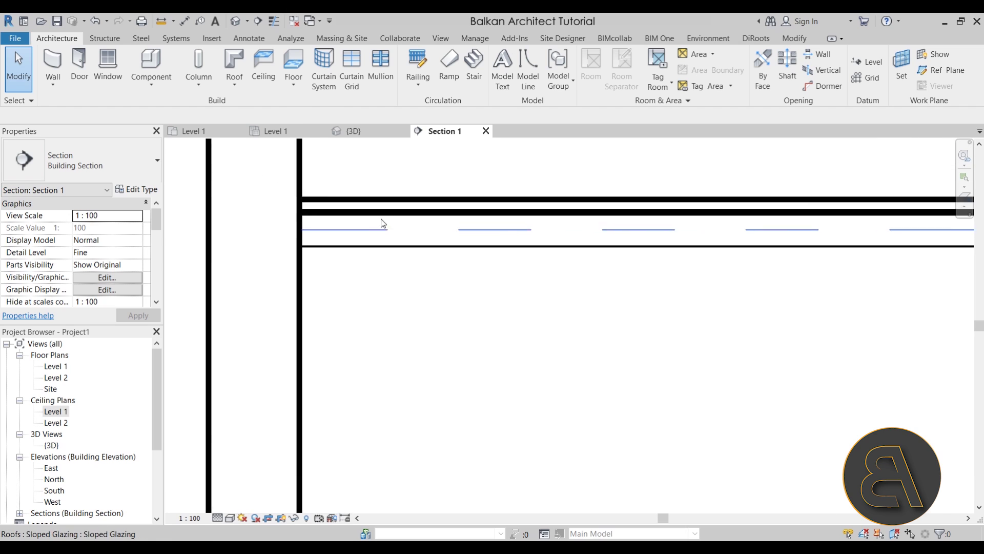
{"action": "left_click", "coordinate": [161, 22]}
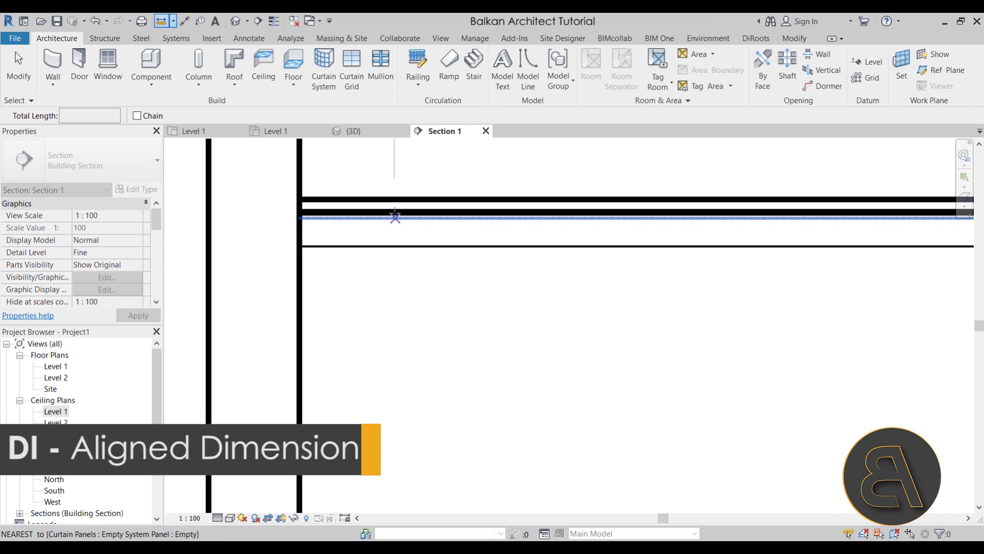
{"action": "key", "text": "Escape"}
{"action": "key", "text": "t"}
{"action": "key", "text": "l"}
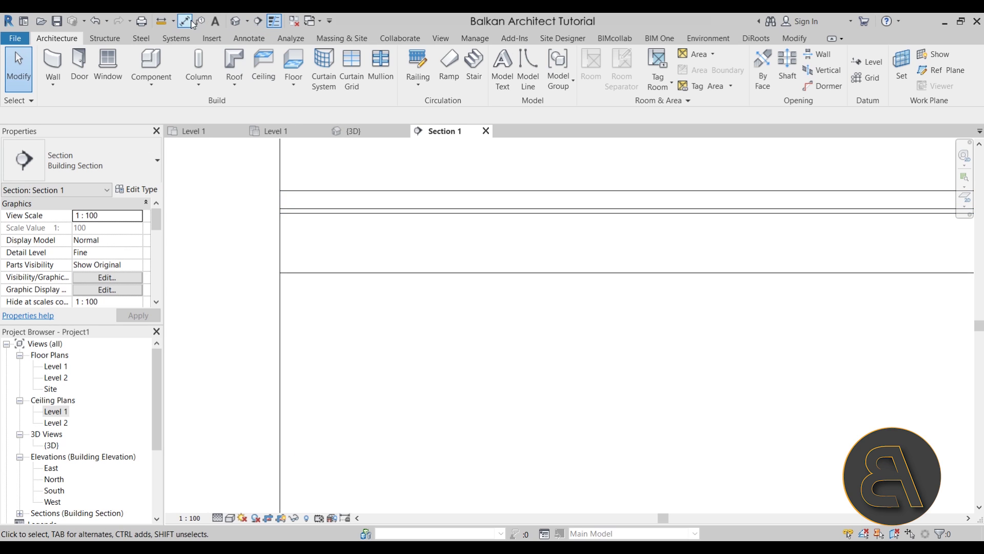
- Measure the plain ceiling's thickness and the clear height from the floor to the underside of the slats
{"action": "left_click", "coordinate": [161, 21]}
{"action": "left_click", "coordinate": [391, 213]}
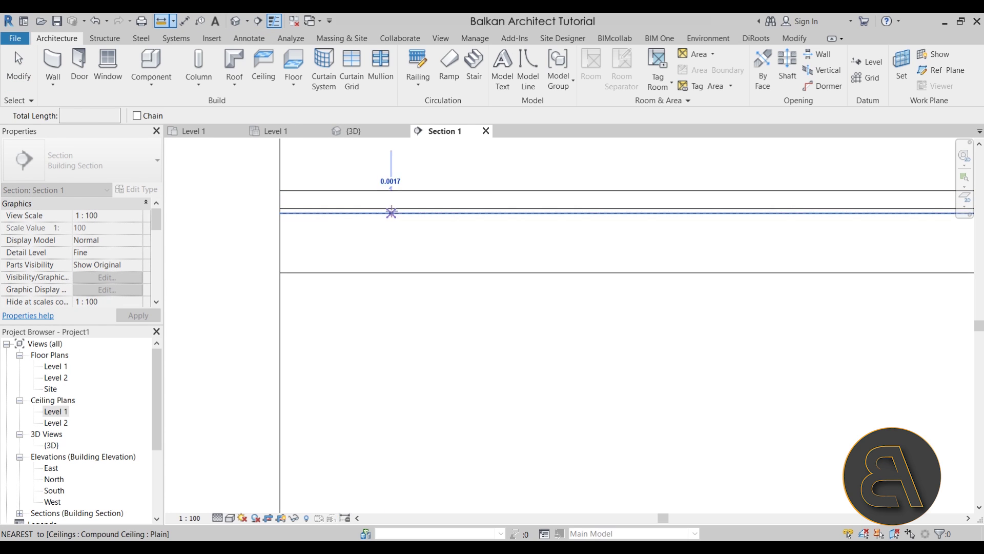
{"action": "left_click", "coordinate": [391, 190]}
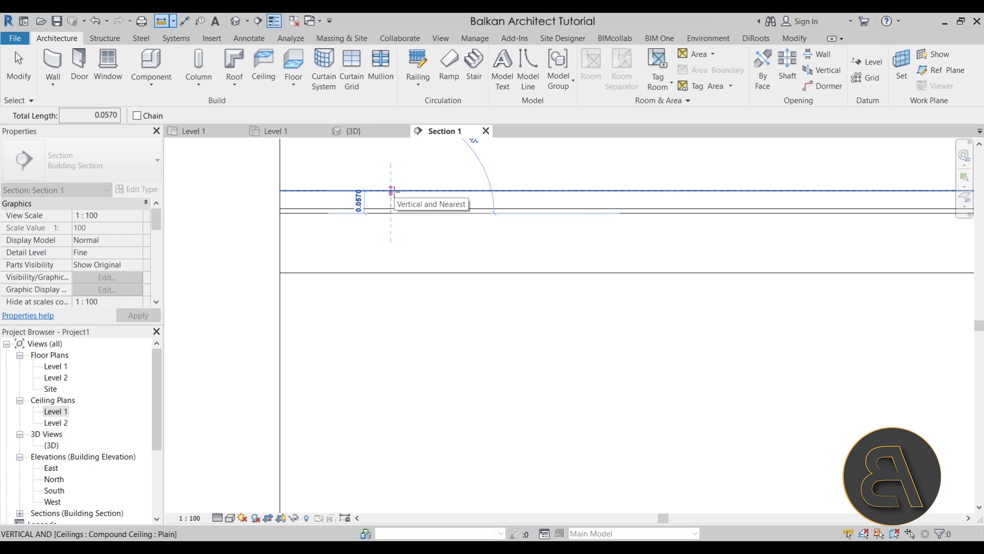
{"action": "scroll", "coordinate": [391, 190], "scroll_direction": "down", "scroll_amount": 5}
{"action": "scroll", "coordinate": [476, 266], "scroll_direction": "down", "scroll_amount": 3}
{"action": "left_click", "coordinate": [438, 462]}
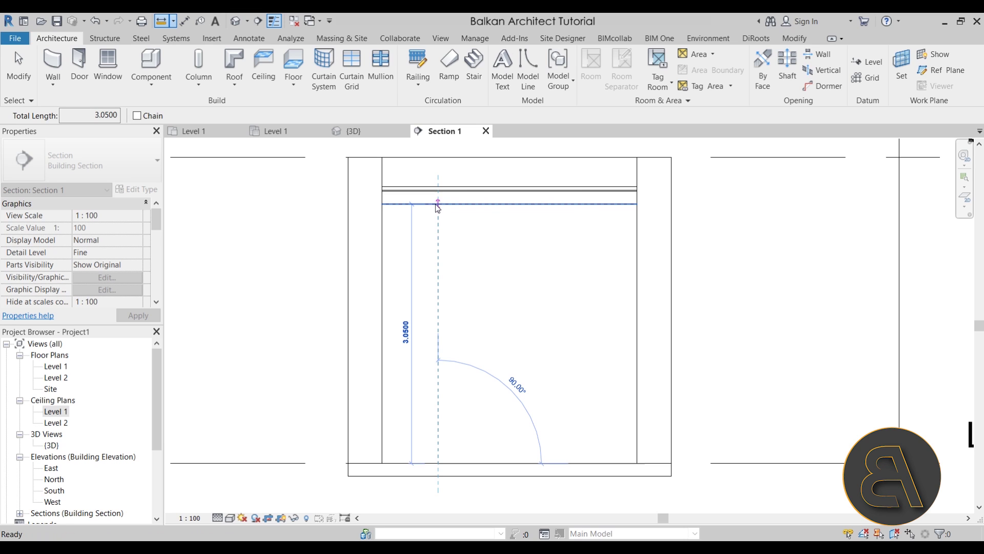
{"action": "key", "text": "Escape"}
{"action": "key", "text": "Escape"}
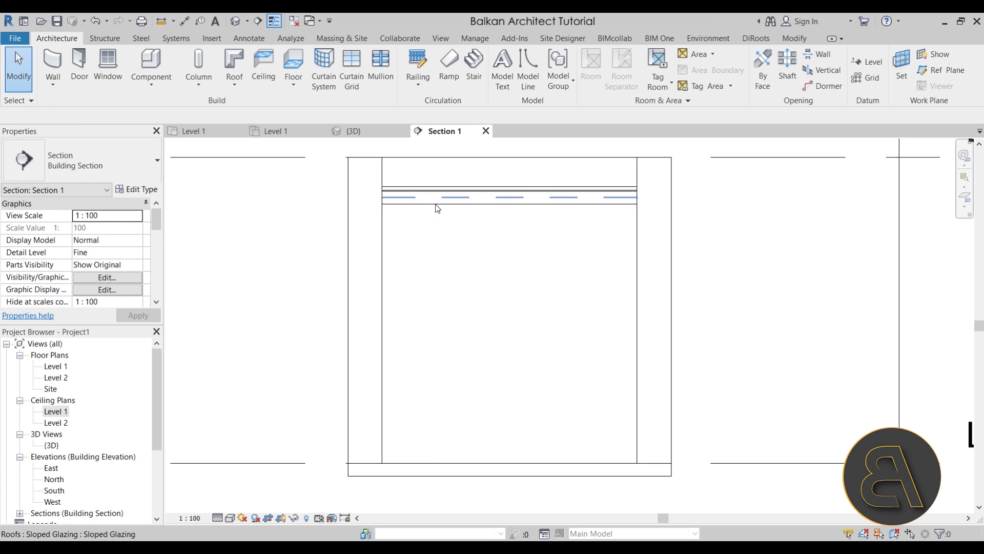
- Examine how the slatted ceiling is displayed in the Level 1 ceiling plan
{"action": "left_click", "coordinate": [272, 131]}
{"action": "scroll", "coordinate": [303, 246], "scroll_direction": "down", "scroll_amount": 4}
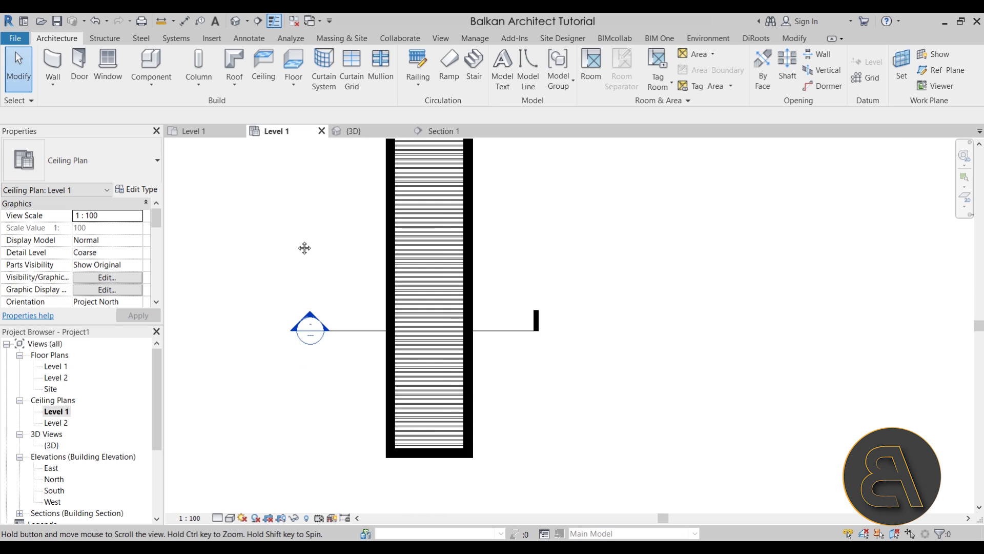
{"action": "scroll", "coordinate": [339, 320], "scroll_direction": "up", "scroll_amount": 3}
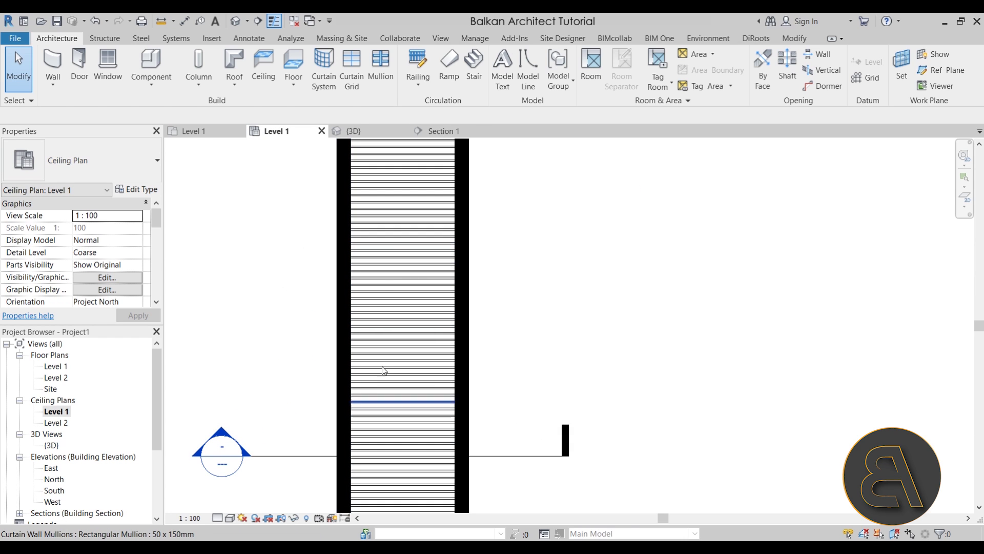
{"action": "scroll", "coordinate": [384, 390], "scroll_direction": "down", "scroll_amount": 3}
{"action": "middle_click_drag", "start_coordinate": [487, 284], "coordinate": [497, 270]}
{"action": "scroll", "coordinate": [497, 271], "scroll_direction": "down", "scroll_amount": 1}
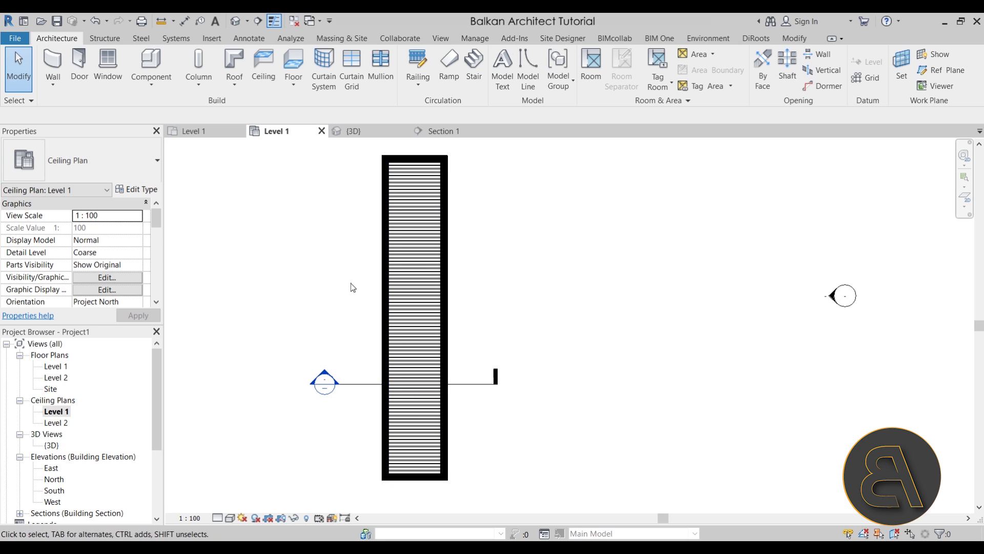
- Start a sketched Plain compound ceiling and draw its rectangular boundary along the inner wall faces of the room
{"action": "middle_click_drag", "start_coordinate": [521, 313], "coordinate": [468, 296]}
{"action": "left_click", "coordinate": [259, 57]}
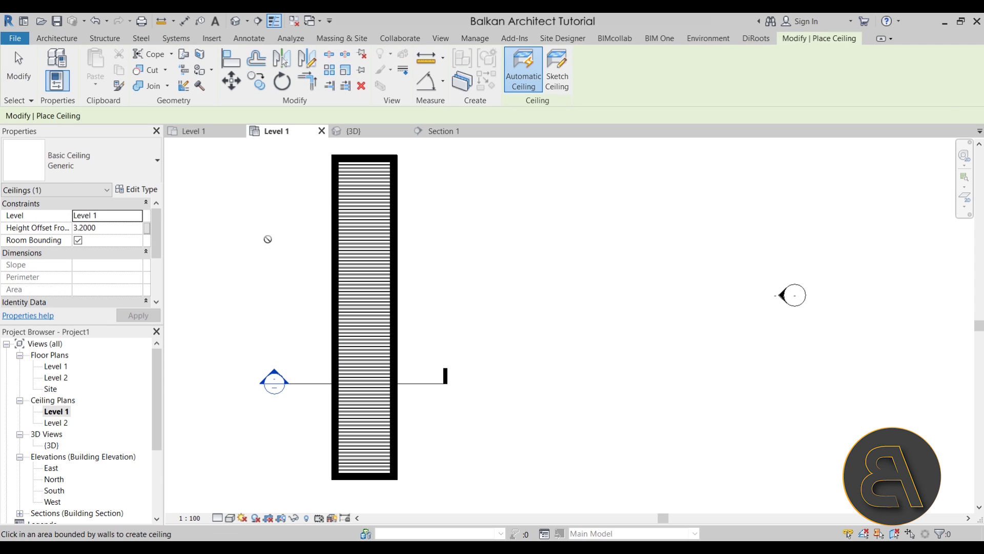
{"action": "left_click", "coordinate": [74, 161]}
{"action": "left_click", "coordinate": [44, 318]}
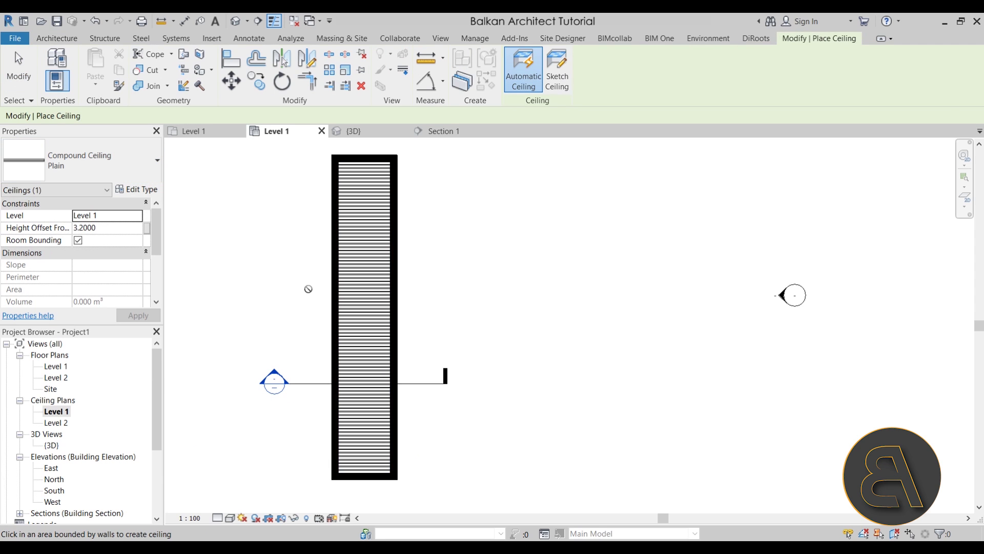
{"action": "left_click", "coordinate": [558, 88]}
{"action": "left_click", "coordinate": [623, 57]}
{"action": "left_click", "coordinate": [338, 162]}
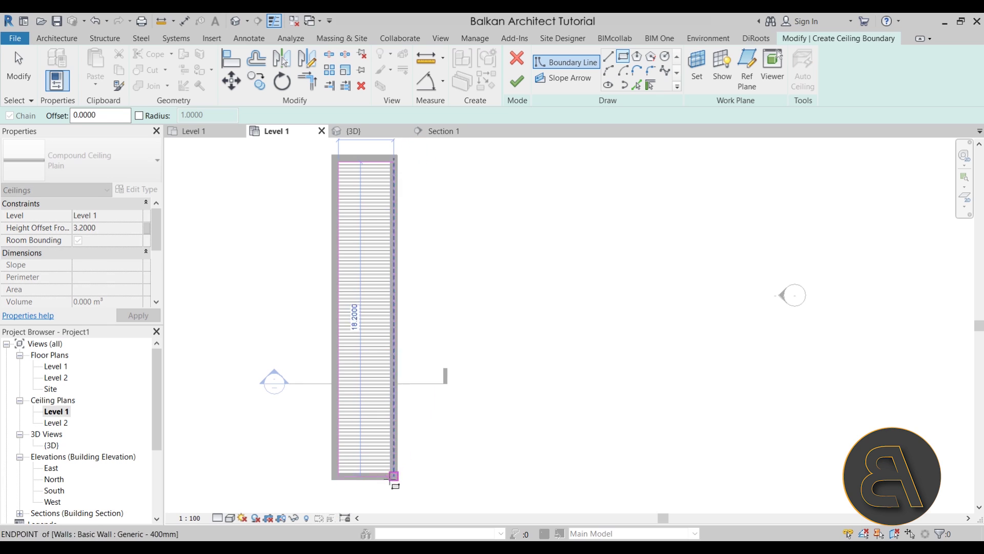
{"action": "left_click", "coordinate": [393, 475]}
- Draw a second boundary rectangle inside the first one, offset 0.3 m inward from the wall faces
{"action": "middle_click_drag", "start_coordinate": [440, 352], "coordinate": [452, 344]}
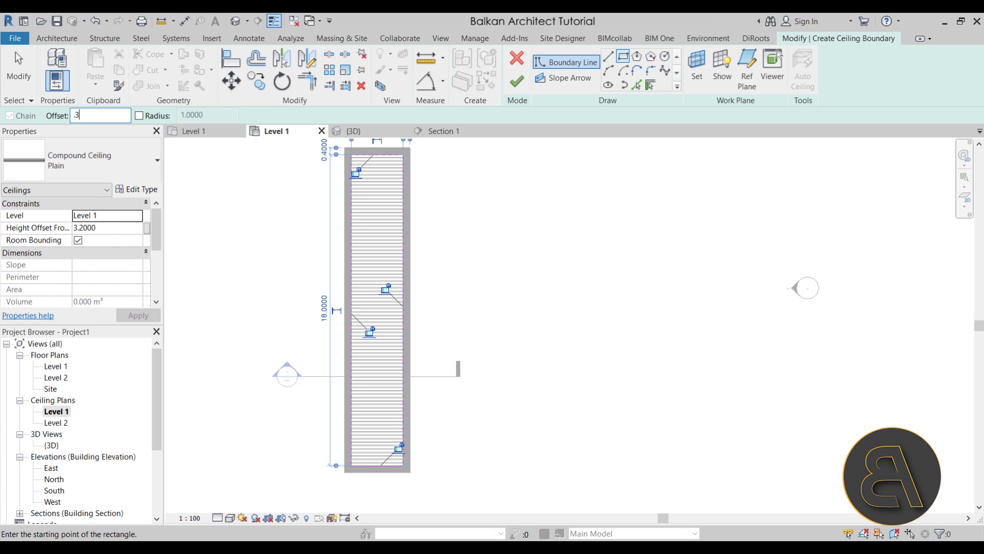
{"action": "left_click", "coordinate": [404, 466]}
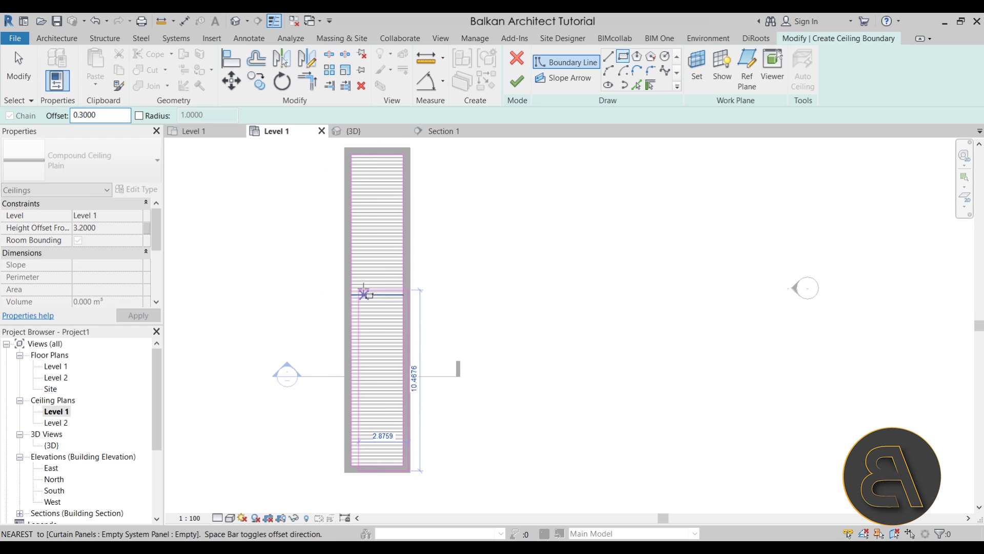
{"action": "key", "text": "space"}
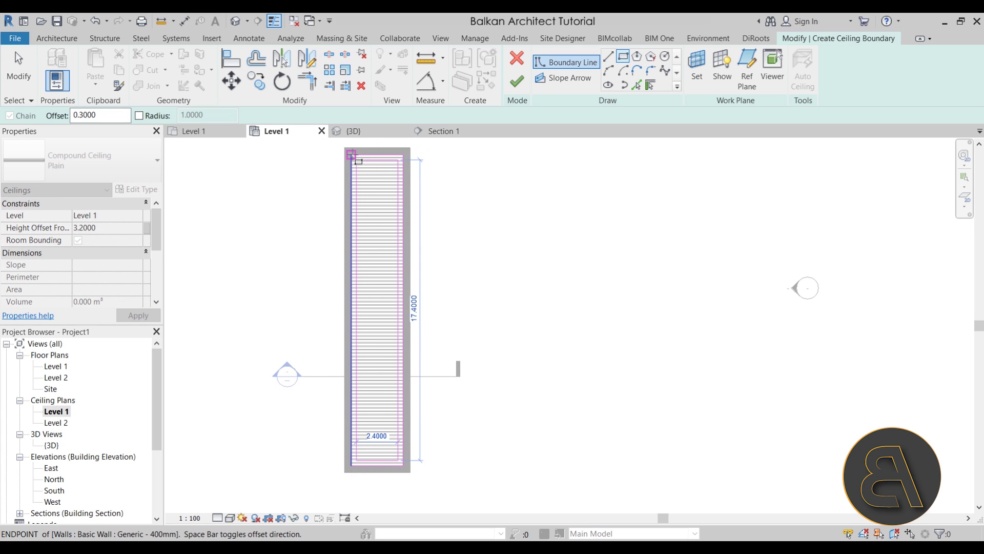
{"action": "left_click", "coordinate": [351, 154]}
{"action": "scroll", "coordinate": [393, 432], "scroll_direction": "up", "scroll_amount": 2}
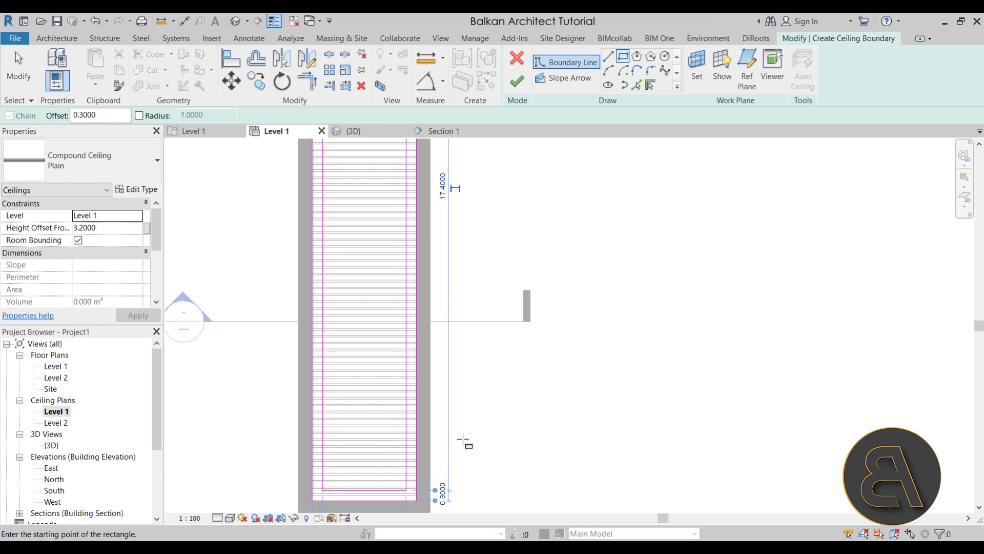
{"action": "scroll", "coordinate": [470, 415], "scroll_direction": "up", "scroll_amount": 2}
{"action": "middle_click_drag", "start_coordinate": [475, 388], "coordinate": [475, 386]}
- Draw a 45° diagonal line from the inner rectangle's lower-right corner to its left edge, and a horizontal line from there across to the right edge
{"action": "left_click", "coordinate": [610, 57]}
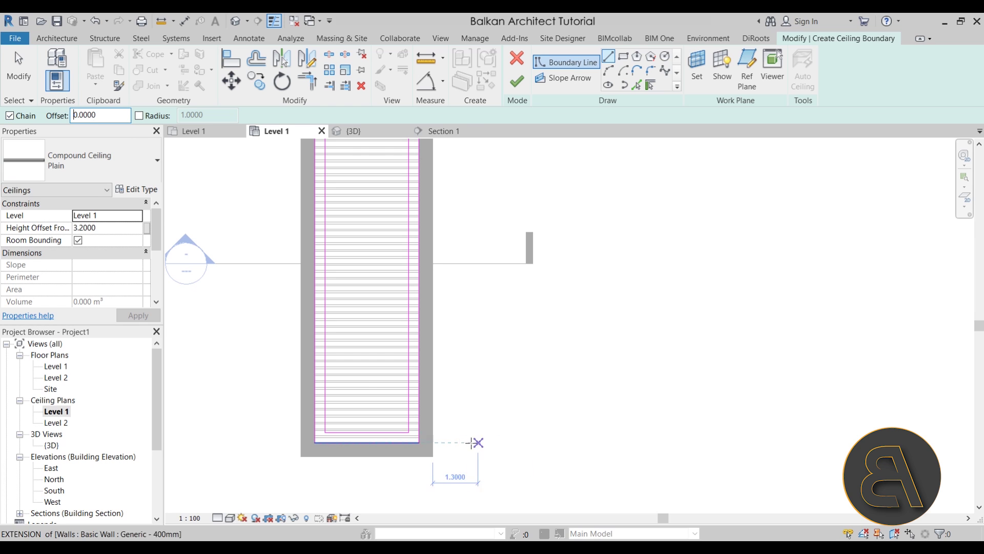
{"action": "left_click", "coordinate": [408, 431]}
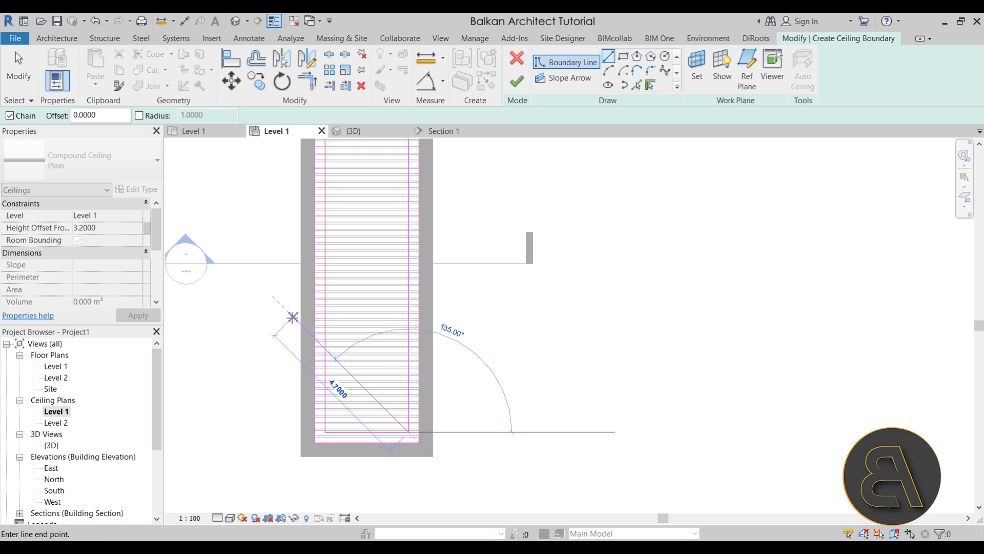
{"action": "left_click", "coordinate": [325, 349]}
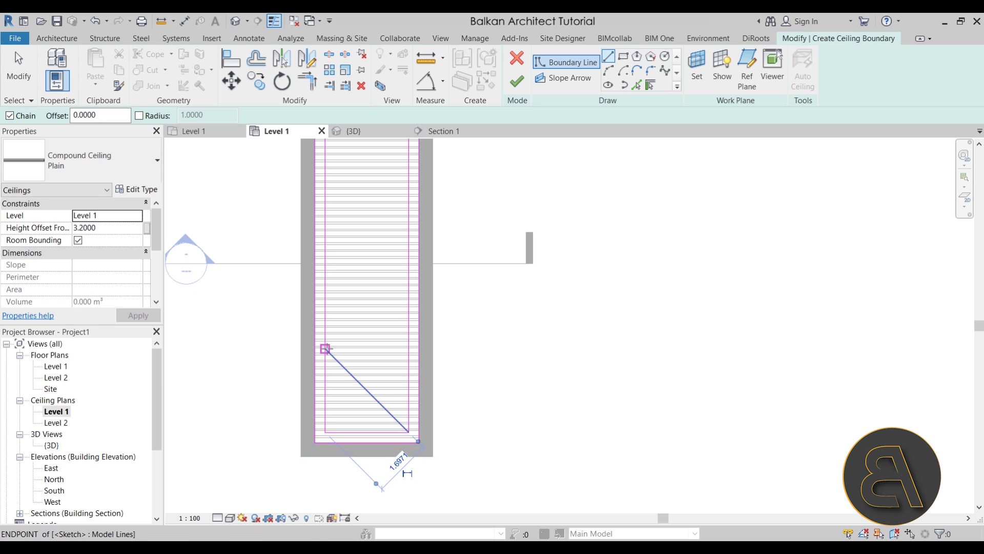
{"action": "left_click", "coordinate": [409, 349]}
{"action": "scroll", "coordinate": [353, 395], "scroll_direction": "up", "scroll_amount": 2}
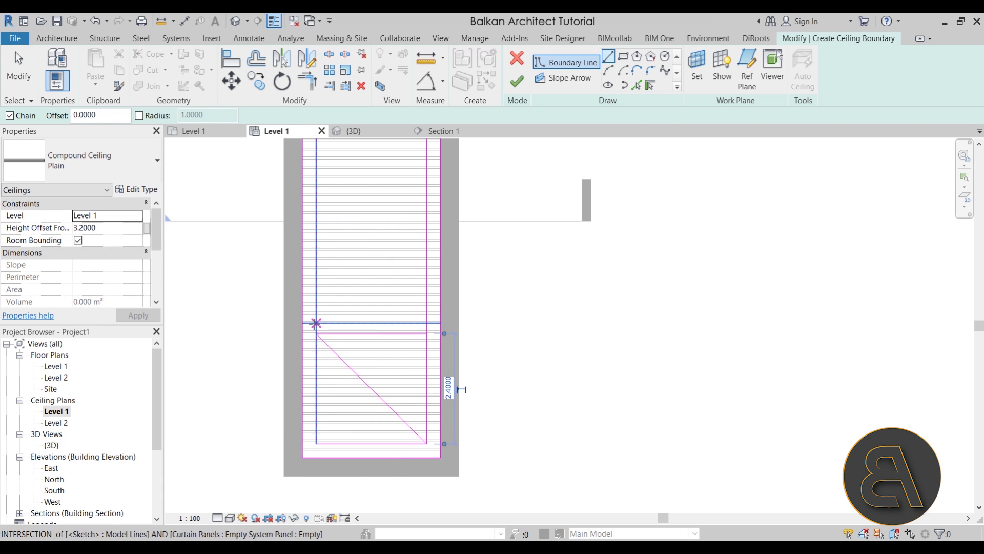
{"action": "key", "text": "Escape"}
{"action": "key", "text": "Escape"}
- Copy the horizontal cross line 0.3 m upward inside the inner rectangle
{"action": "left_click", "coordinate": [338, 334]}
{"action": "scroll", "coordinate": [337, 334], "scroll_direction": "up", "scroll_amount": 1}
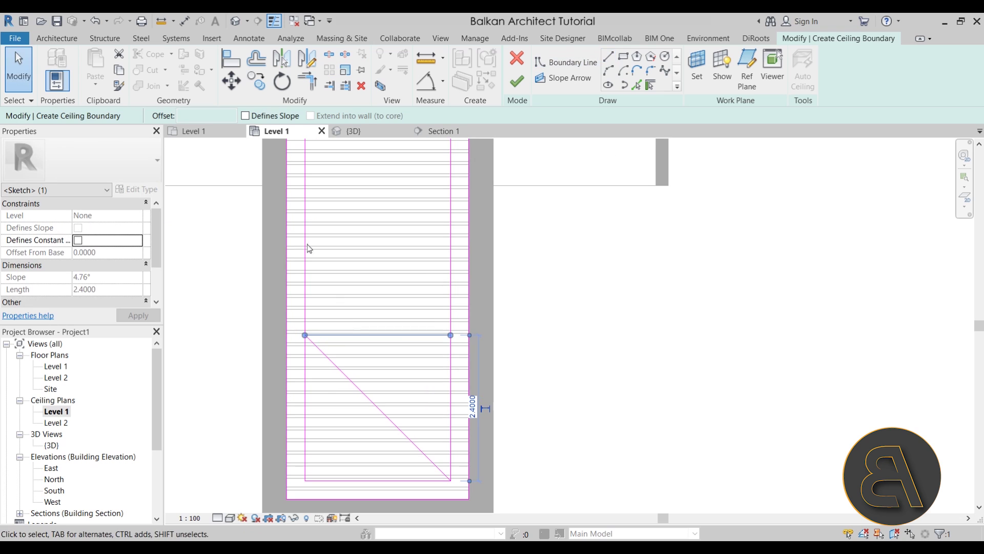
{"action": "left_click", "coordinate": [266, 87]}
{"action": "left_click", "coordinate": [526, 391]}
{"action": "type", "text": "0.3"}
{"action": "key", "text": "Return"}
{"action": "left_click", "coordinate": [418, 398]}
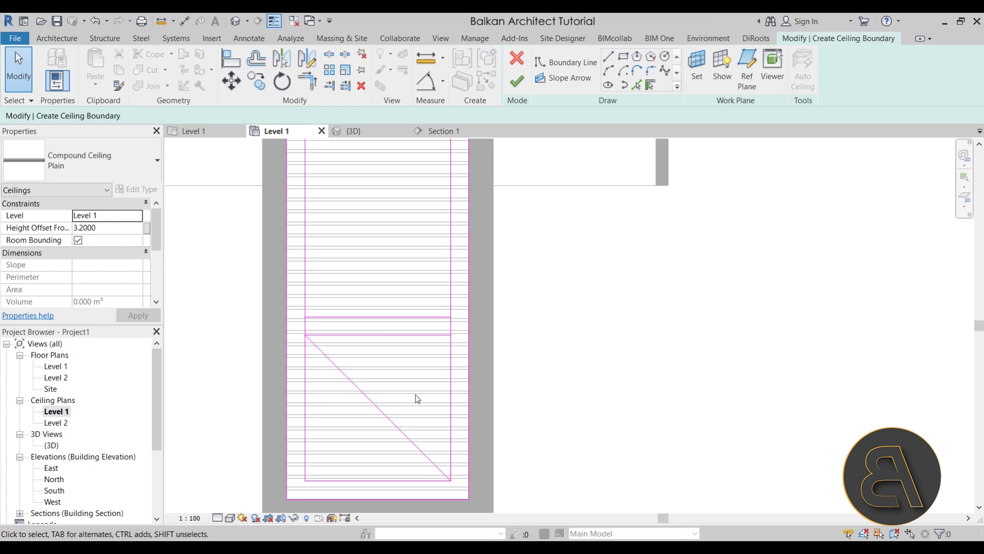
{"action": "left_click", "coordinate": [388, 412]}
{"action": "key", "text": "Escape"}
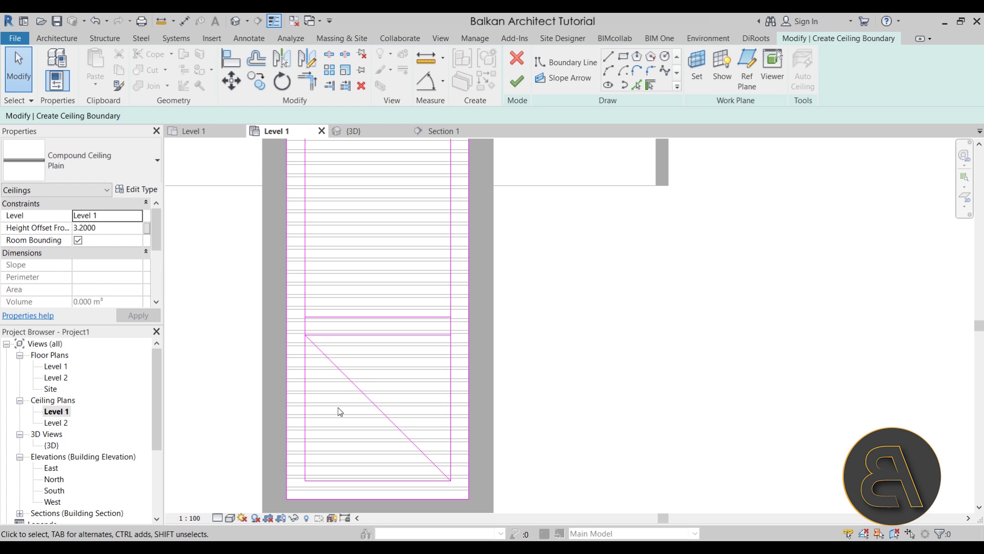
- Offset the diagonal line 0.15 m to both sides and delete the original diagonal
{"action": "left_click", "coordinate": [641, 87]}
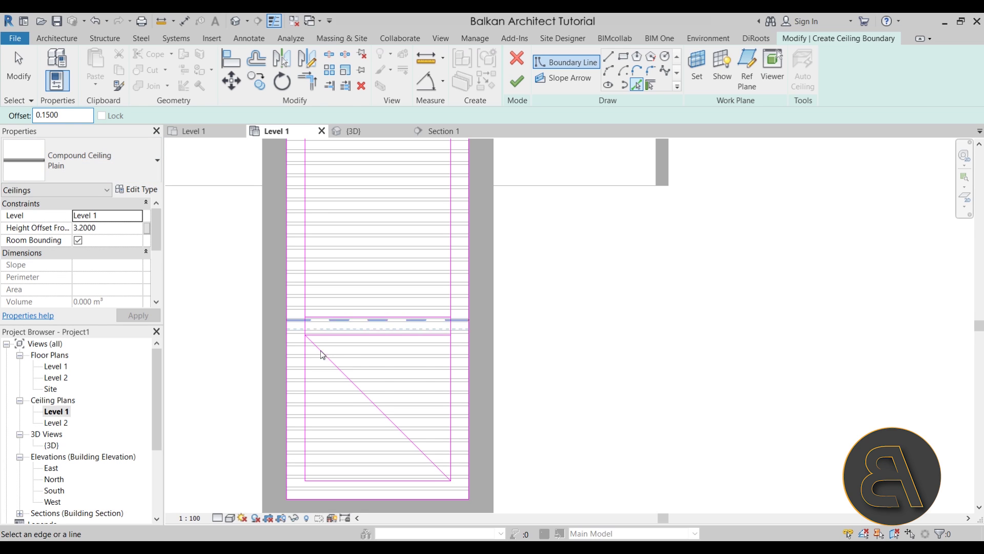
{"action": "scroll", "coordinate": [356, 386], "scroll_direction": "up", "scroll_amount": 3}
{"action": "left_click", "coordinate": [353, 386]}
{"action": "scroll", "coordinate": [367, 349], "scroll_direction": "down", "scroll_amount": 3}
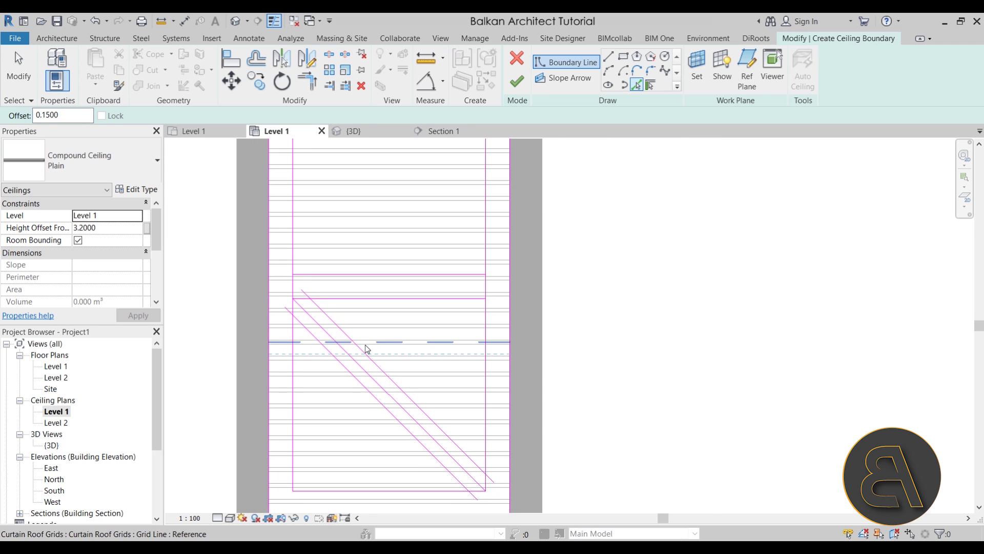
{"action": "key", "text": "Escape"}
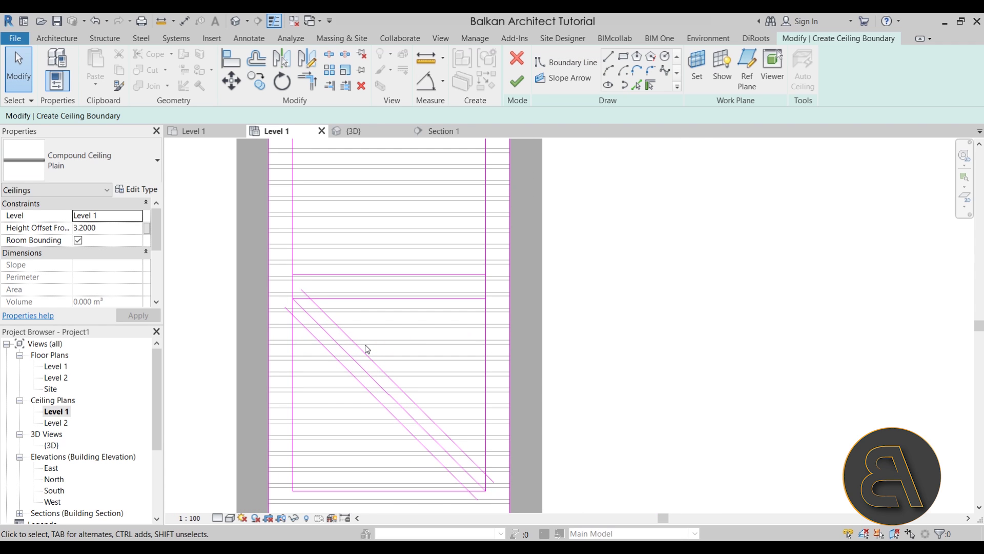
{"action": "left_click", "coordinate": [350, 354]}
{"action": "key", "text": "Delete"}
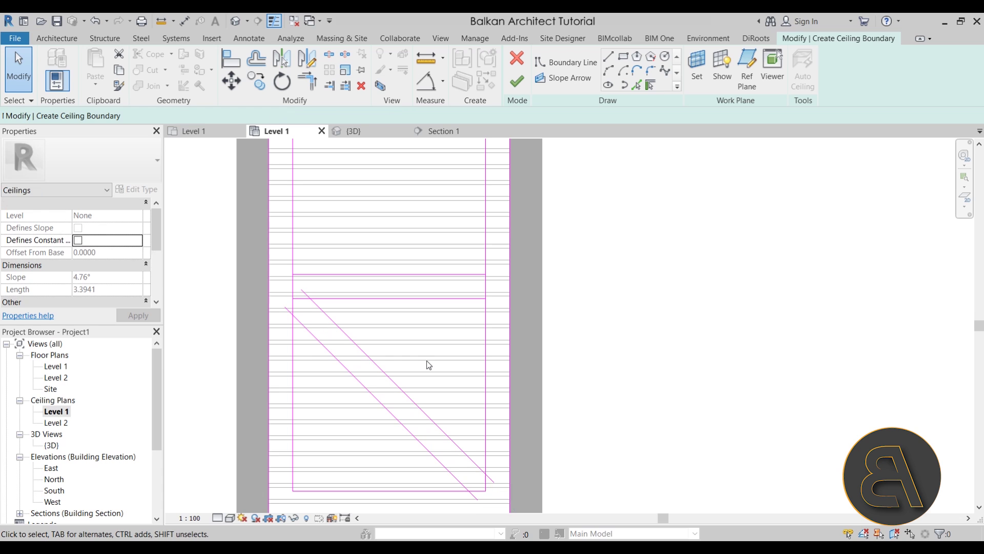
{"action": "scroll", "coordinate": [427, 361], "scroll_direction": "down", "scroll_amount": 2}
{"action": "mouse_move", "coordinate": [414, 329]}
{"action": "middle_mouse_down"}
{"action": "mouse_move", "coordinate": [426, 363]}
{"action": "mouse_move", "coordinate": [402, 381]}
{"action": "middle_mouse_up"}
{"action": "scroll", "coordinate": [418, 366], "scroll_direction": "down", "scroll_amount": 1}
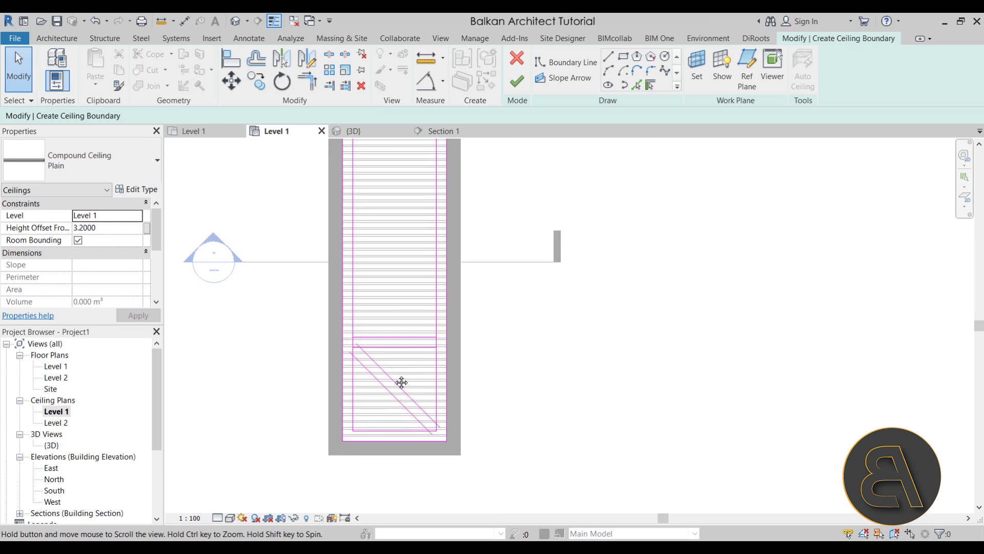
{"action": "scroll", "coordinate": [401, 381], "scroll_direction": "up", "scroll_amount": 2}
{"action": "left_click", "coordinate": [356, 391]}
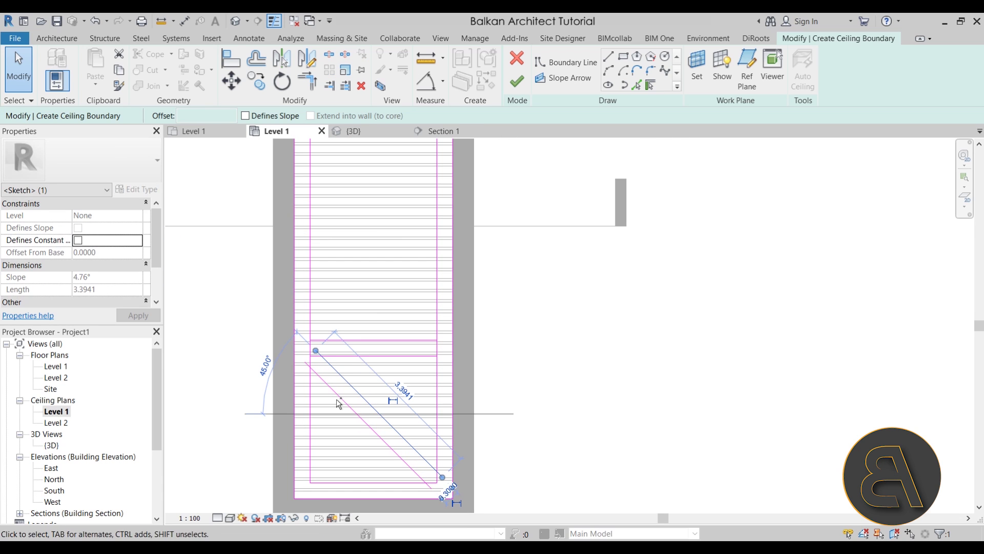
{"action": "left_click", "coordinate": [342, 399], "text": "ctrl"}
{"action": "scroll", "coordinate": [331, 359], "scroll_direction": "up", "scroll_amount": 2}
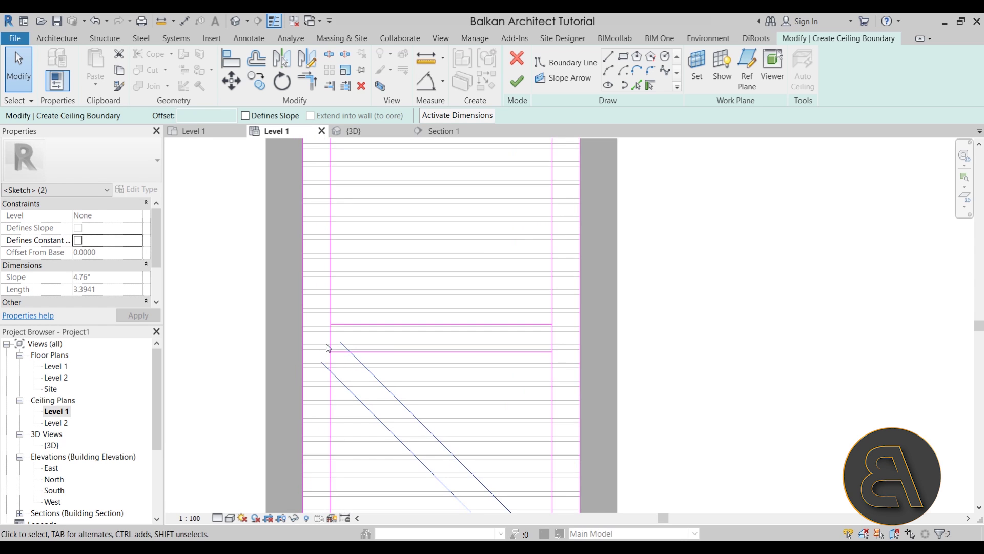
{"action": "scroll", "coordinate": [342, 364], "scroll_direction": "down", "scroll_amount": 1}
{"action": "left_click", "coordinate": [343, 364]}
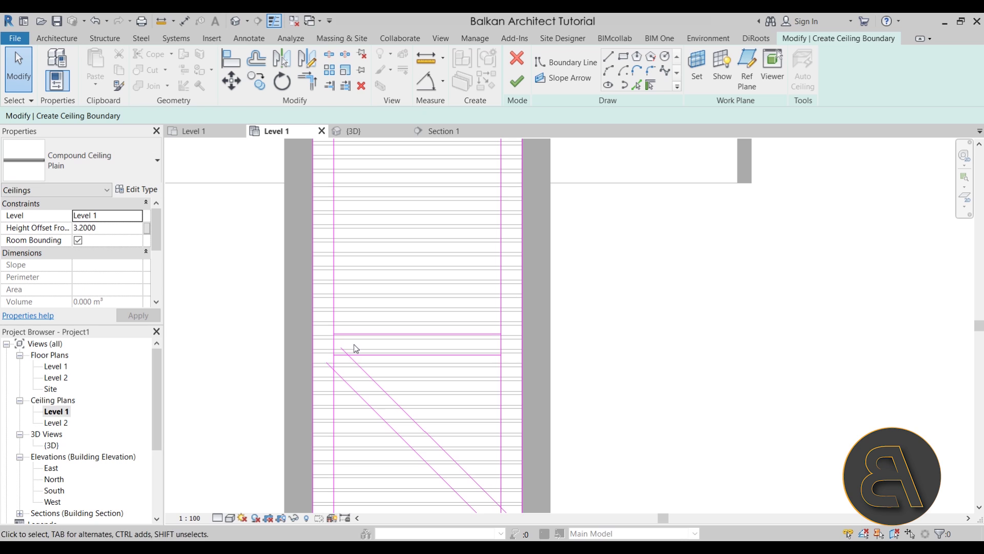
- Draw a short vertical helper line connecting the midpoints of the two horizontal cross lines
{"action": "key", "text": "c"}
{"action": "key", "text": "s"}
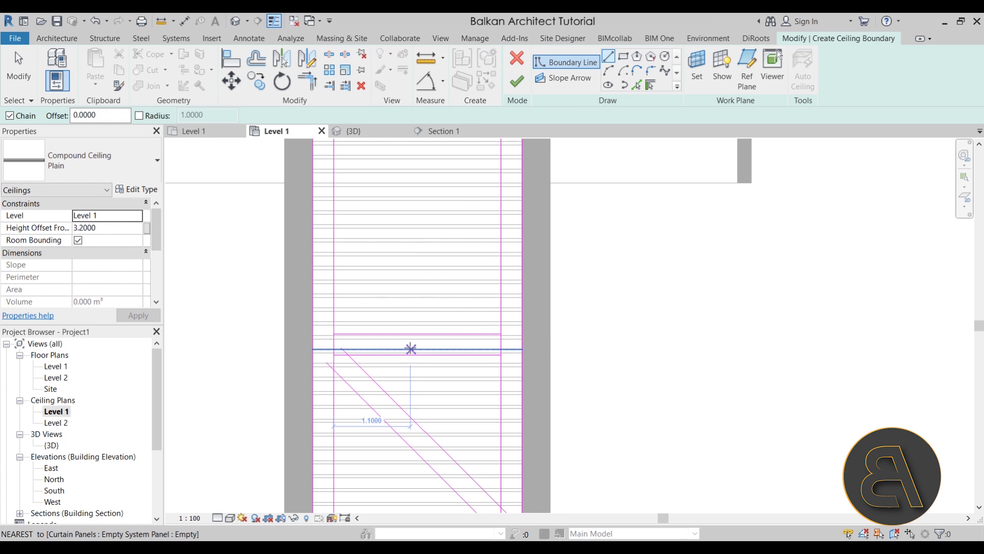
{"action": "left_click", "coordinate": [418, 354]}
{"action": "left_click", "coordinate": [417, 333]}
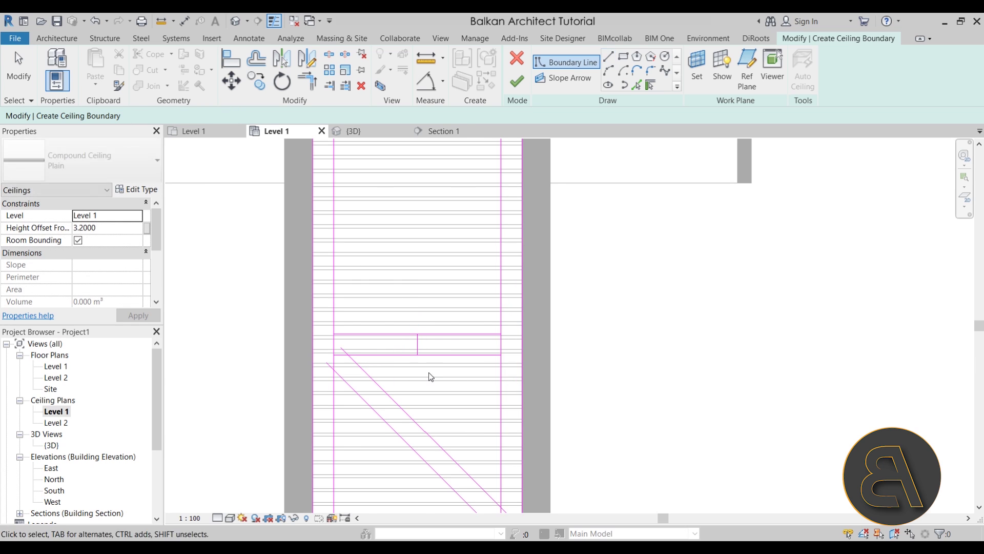
{"action": "key", "text": "Escape"}
{"action": "key", "text": "Escape"}
{"action": "scroll", "coordinate": [426, 359], "scroll_direction": "up", "scroll_amount": 3}
{"action": "left_click", "coordinate": [408, 332]}
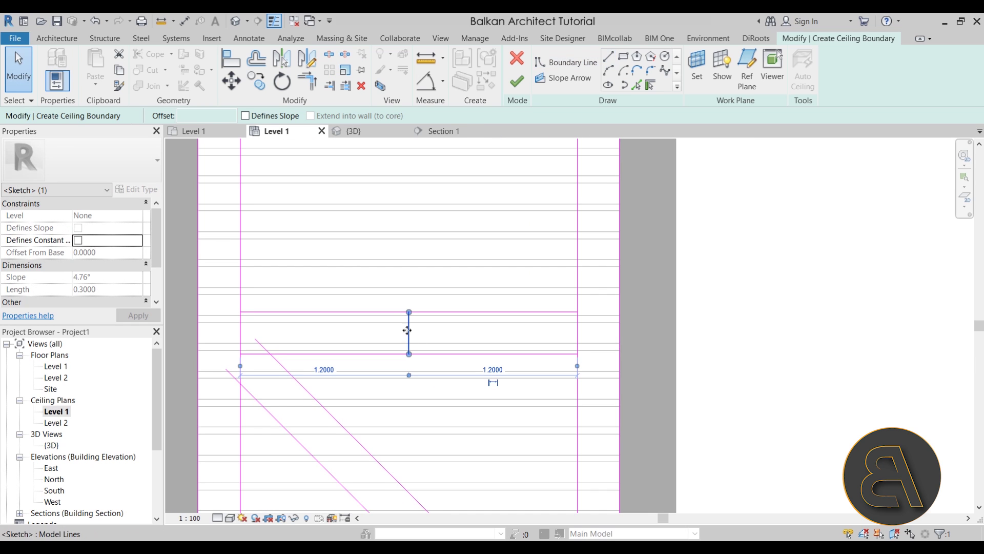
{"action": "scroll", "coordinate": [405, 328], "scroll_direction": "down", "scroll_amount": 3}
{"action": "key", "text": "Escape"}
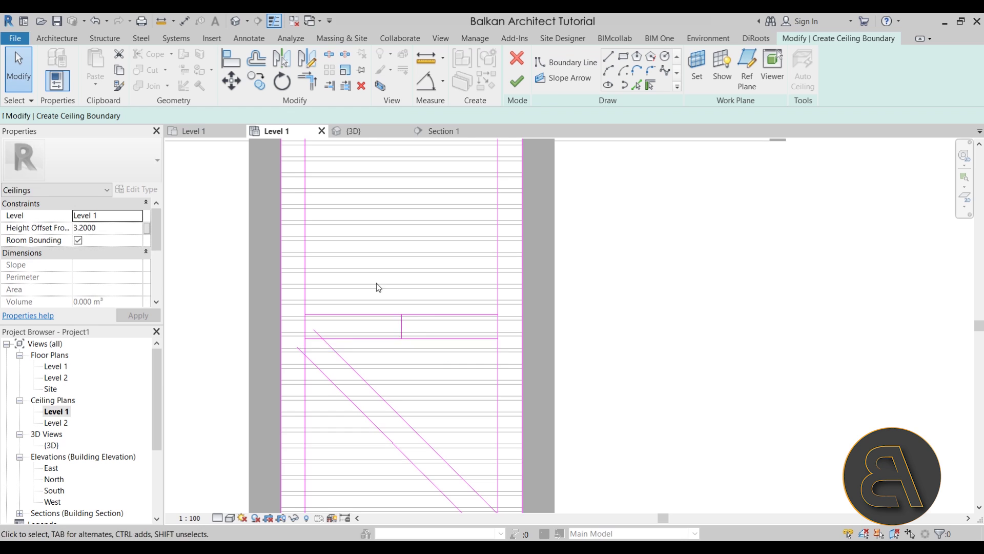
- Mirror the two diagonals and the inner rectangle's bottom line upward about a horizontal axis through the helper line's midpoint
{"action": "scroll", "coordinate": [376, 283], "scroll_direction": "down", "scroll_amount": 2}
{"action": "scroll", "coordinate": [405, 362], "scroll_direction": "up", "scroll_amount": 2}
{"action": "left_click_drag", "start_coordinate": [418, 361], "coordinate": [355, 386]}
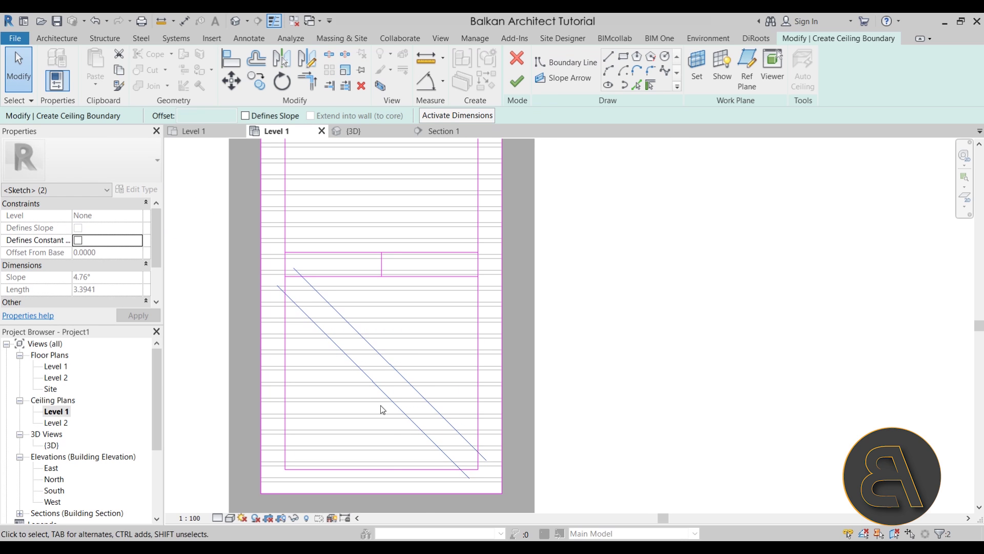
{"action": "left_click", "coordinate": [384, 468], "text": "ctrl"}
{"action": "middle_click_drag", "start_coordinate": [493, 256], "coordinate": [472, 319]}
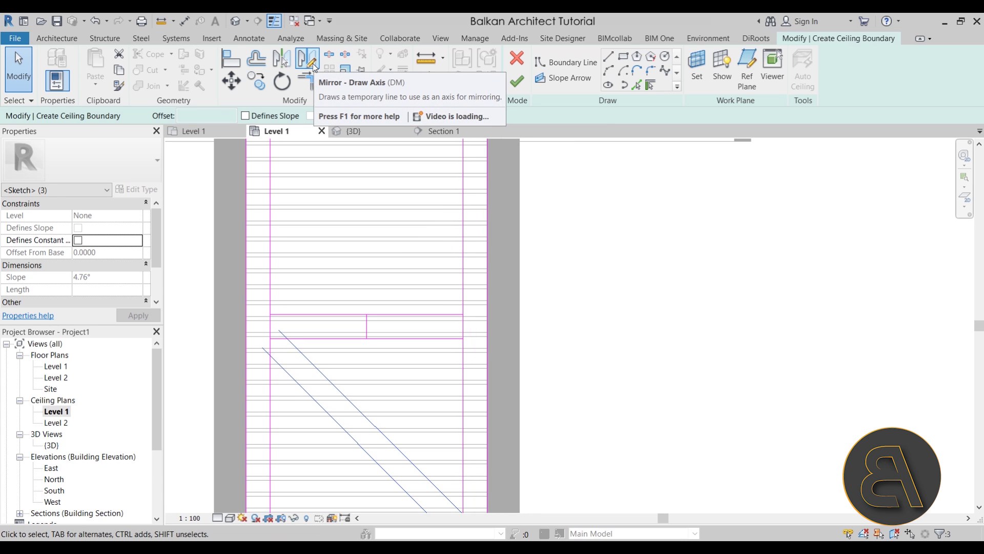
{"action": "left_click", "coordinate": [313, 64]}
{"action": "left_click", "coordinate": [367, 326]}
{"action": "left_click", "coordinate": [604, 330]}
{"action": "scroll", "coordinate": [576, 391], "scroll_direction": "down", "scroll_amount": 2}
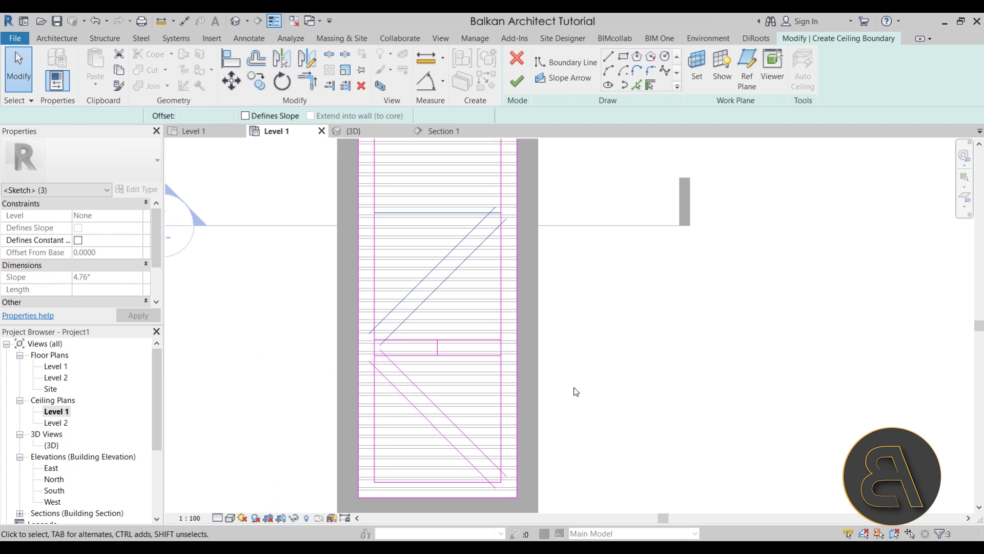
{"action": "key", "text": "Escape"}
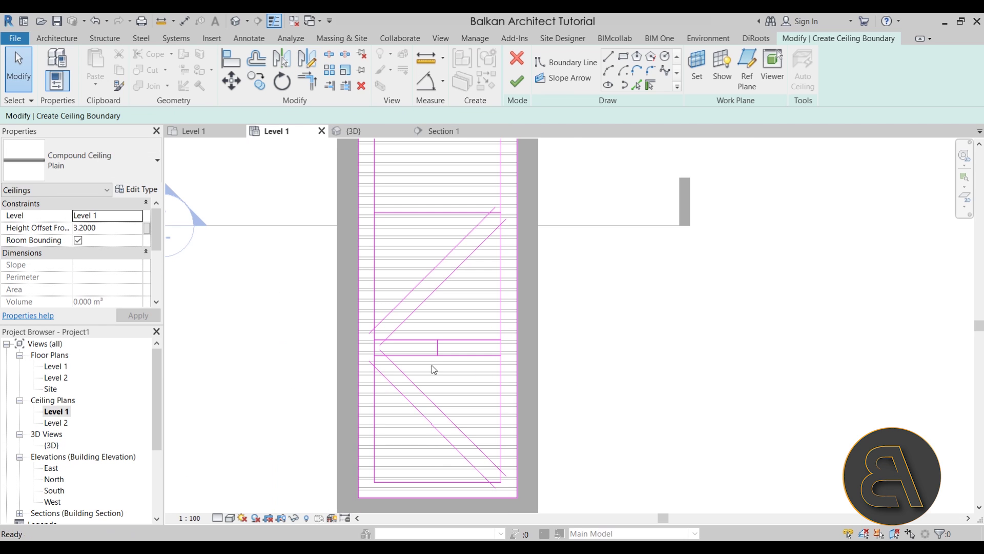
- Delete the short vertical helper line between the two horizontal cross lines
{"action": "scroll", "coordinate": [437, 345], "scroll_direction": "up", "scroll_amount": 2}
{"action": "left_click", "coordinate": [437, 348]}
{"action": "key", "text": "Escape"}
- Offset the mirrored horizontal line above the upper diagonals 0.3 m upward
{"action": "mouse_move", "coordinate": [533, 399]}
{"action": "middle_mouse_down"}
{"action": "mouse_move", "coordinate": [537, 358]}
{"action": "mouse_move", "coordinate": [533, 456]}
{"action": "middle_mouse_up"}
{"action": "left_click", "coordinate": [608, 58]}
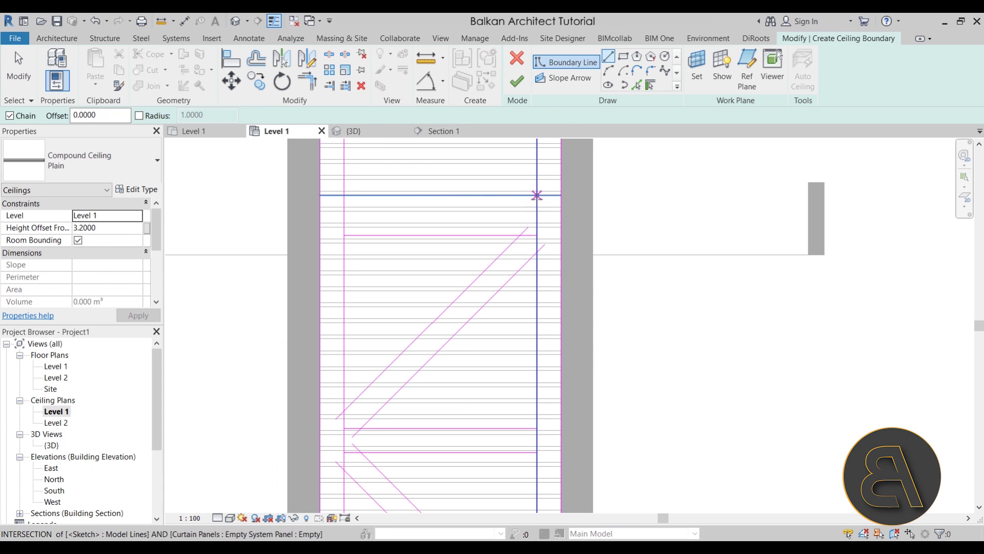
{"action": "key", "text": "Escape"}
{"action": "left_click", "coordinate": [637, 86]}
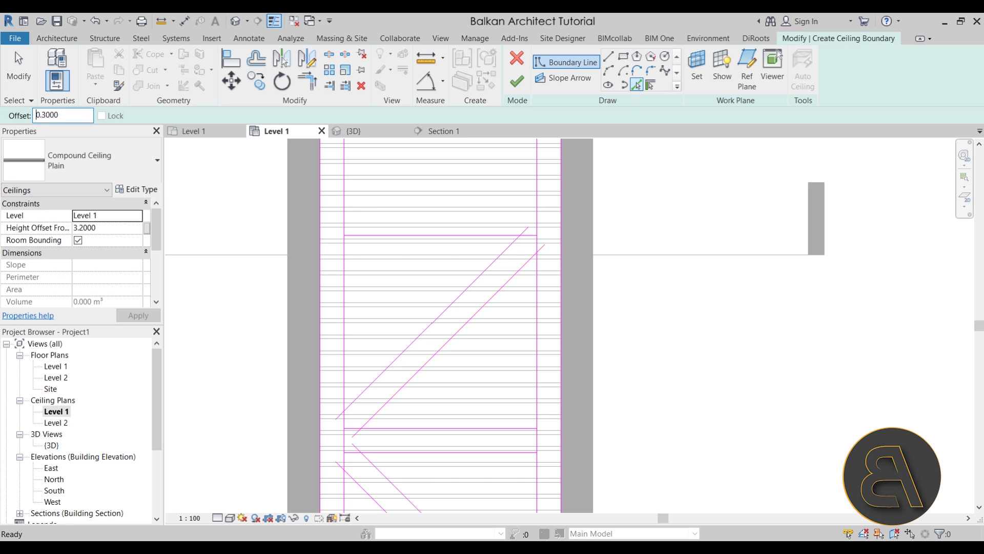
{"action": "left_click", "coordinate": [433, 239]}
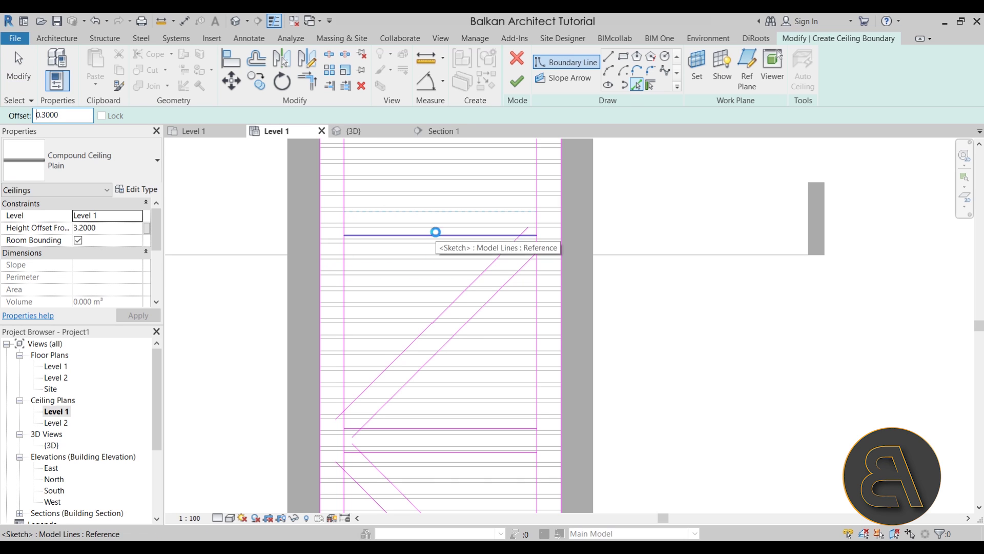
{"action": "key", "text": "Escape"}
{"action": "scroll", "coordinate": [457, 249], "scroll_direction": "down", "scroll_amount": 1}
{"action": "middle_click_drag", "start_coordinate": [470, 301], "coordinate": [431, 276]}
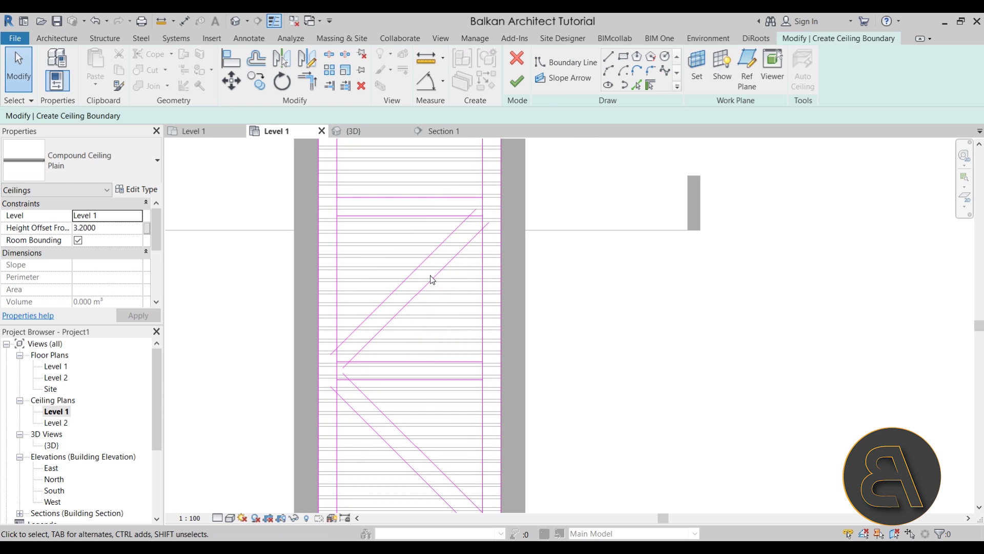
{"action": "scroll", "coordinate": [431, 279], "scroll_direction": "up", "scroll_amount": 1}
{"action": "middle_click_drag", "start_coordinate": [430, 279], "coordinate": [404, 250]}
{"action": "scroll", "coordinate": [330, 266], "scroll_direction": "up", "scroll_amount": 1}
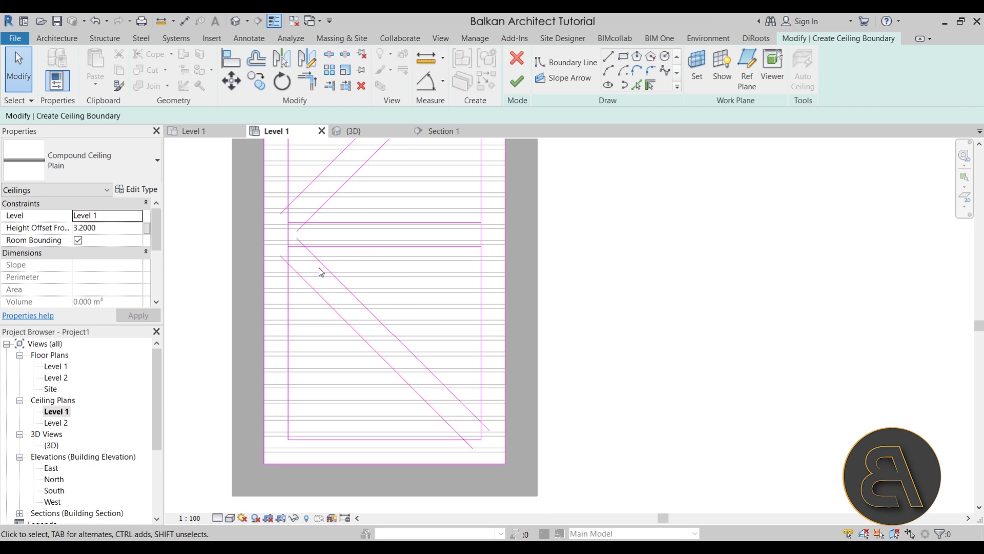
- Split both inner vertical boundary lines between the two horizontal cross lines separating the lower and upper diagonal pairs
{"action": "scroll", "coordinate": [319, 268], "scroll_direction": "up", "scroll_amount": 1}
{"action": "scroll", "coordinate": [360, 262], "scroll_direction": "up", "scroll_amount": 1}
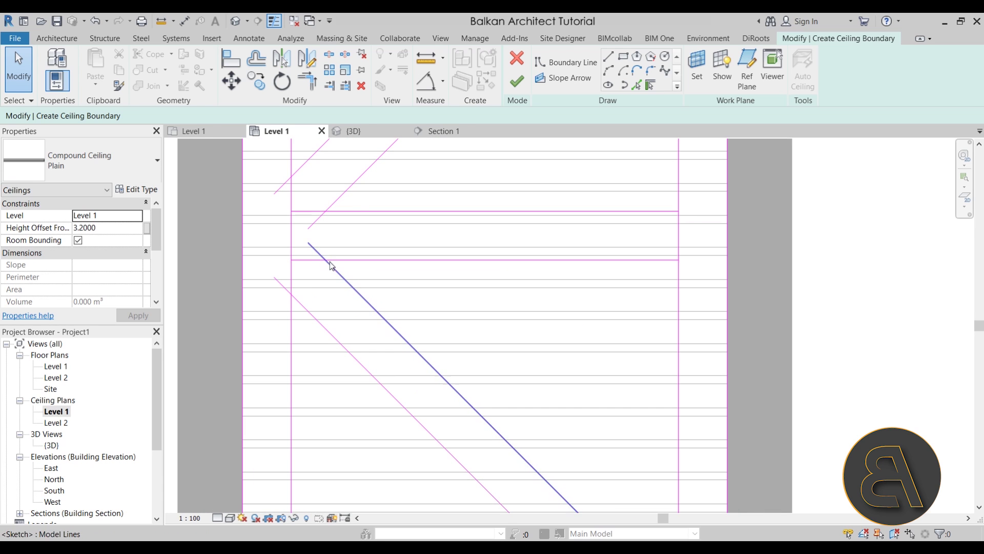
{"action": "left_click", "coordinate": [353, 183]}
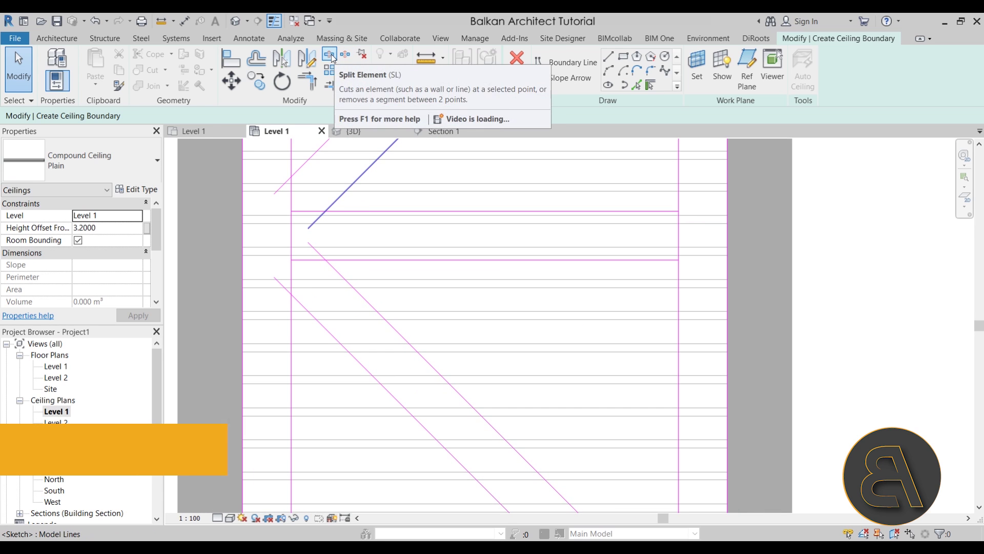
{"action": "left_click", "coordinate": [330, 54]}
{"action": "left_click", "coordinate": [291, 234]}
{"action": "left_click", "coordinate": [679, 235]}
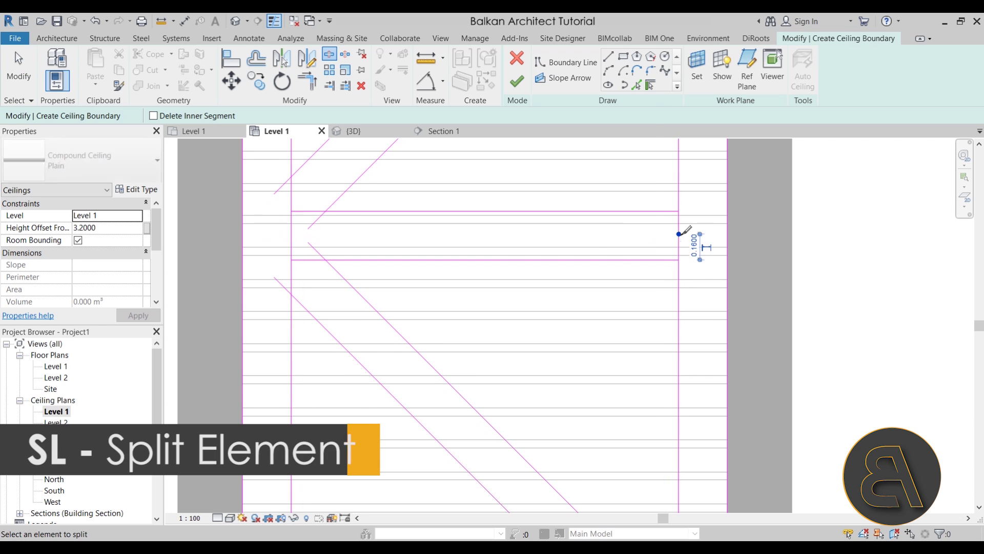
{"action": "scroll", "coordinate": [497, 264], "scroll_direction": "down", "scroll_amount": 2}
{"action": "mouse_move", "coordinate": [497, 264]}
{"action": "middle_mouse_down"}
{"action": "mouse_move", "coordinate": [477, 255]}
{"action": "mouse_move", "coordinate": [470, 275]}
{"action": "middle_mouse_up"}
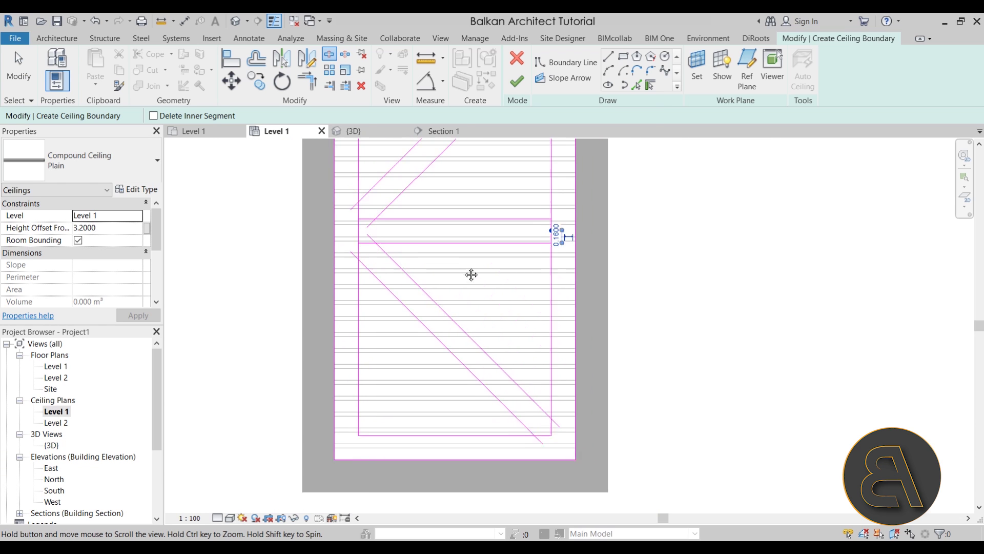
- Fillet the lower panel's lower diagonal with the left inner vertical line at a 0.1 m radius
{"action": "scroll", "coordinate": [340, 277], "scroll_direction": "up", "scroll_amount": 3}
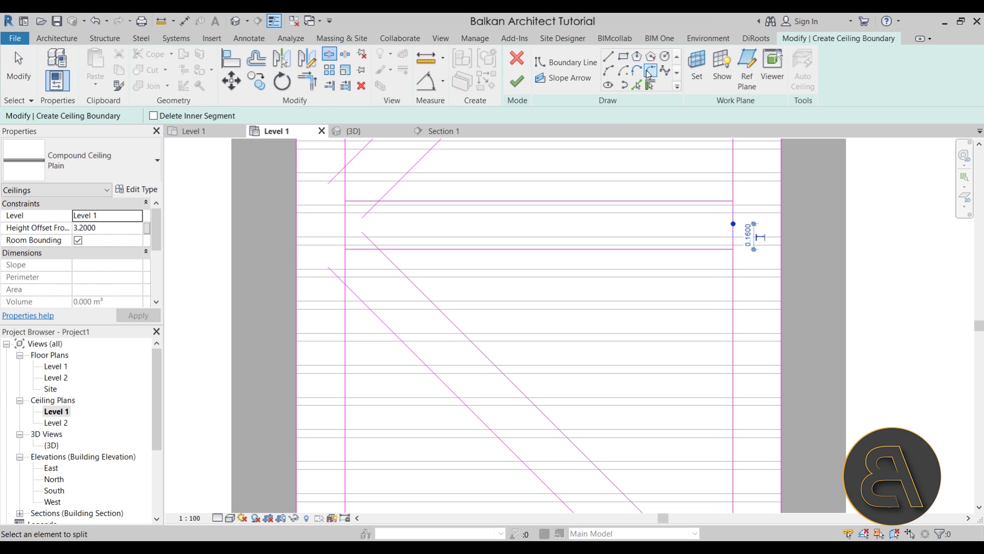
{"action": "left_click", "coordinate": [650, 73]}
{"action": "left_click", "coordinate": [66, 121]}
{"action": "left_click", "coordinate": [128, 119]}
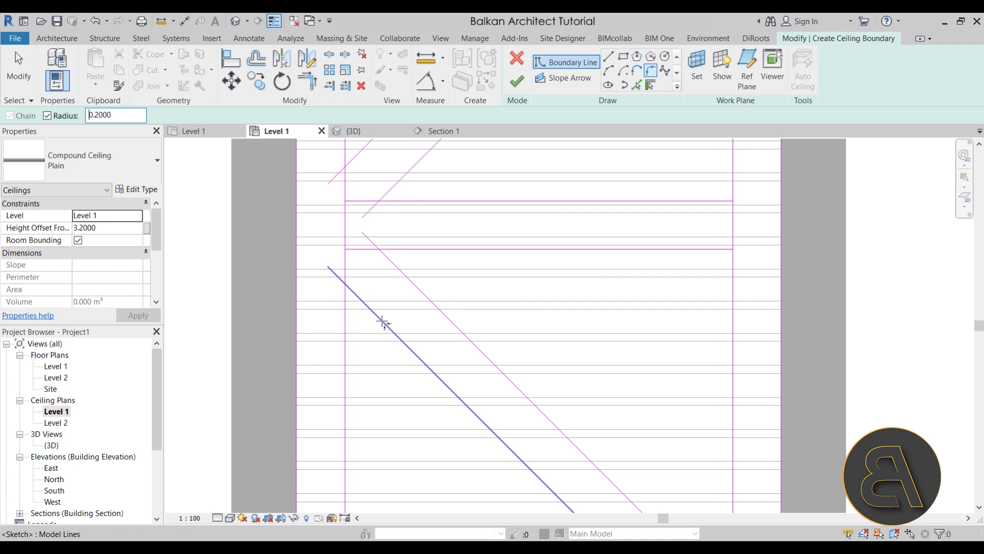
{"action": "left_click", "coordinate": [345, 342]}
{"action": "left_click", "coordinate": [806, 528]}
{"action": "left_click", "coordinate": [377, 331]}
{"action": "left_click", "coordinate": [372, 358]}
{"action": "type", "text": ".1"}
{"action": "key", "text": "Return"}
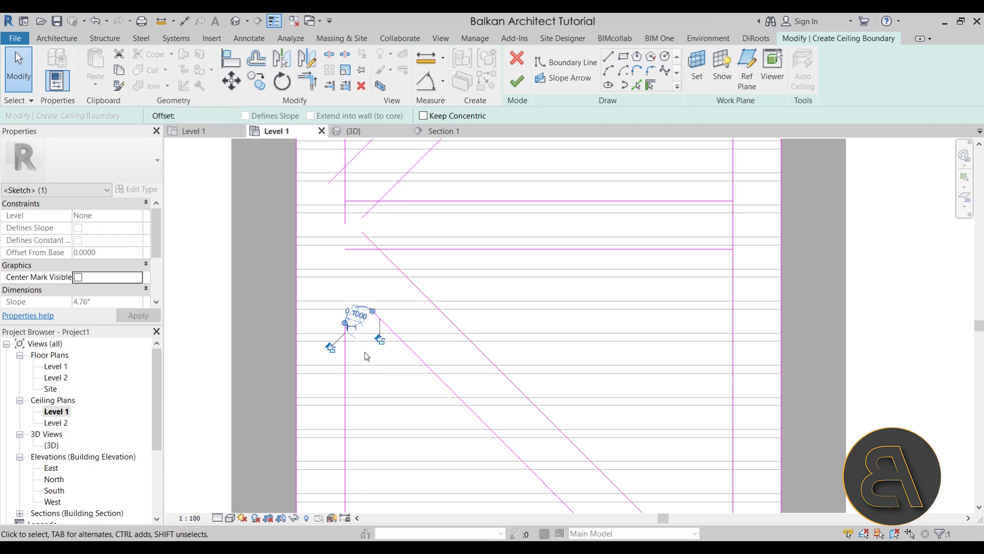
{"action": "key", "text": "Escape"}
- Fillet the three corners of the lower panel's right triangle and the upper panel's bottom-right corner at a 0.1 m radius
{"action": "scroll", "coordinate": [395, 272], "scroll_direction": "down", "scroll_amount": 2}
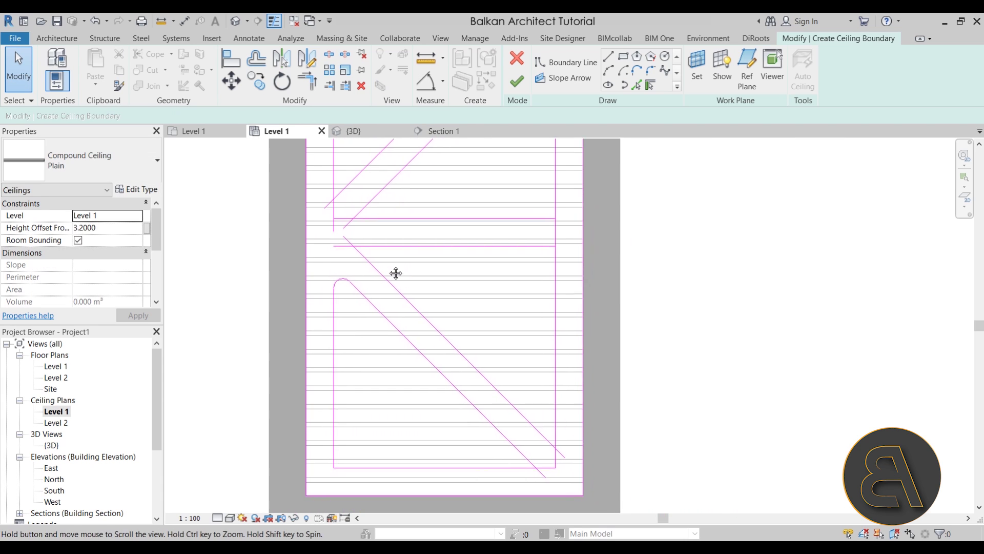
{"action": "left_click", "coordinate": [650, 72]}
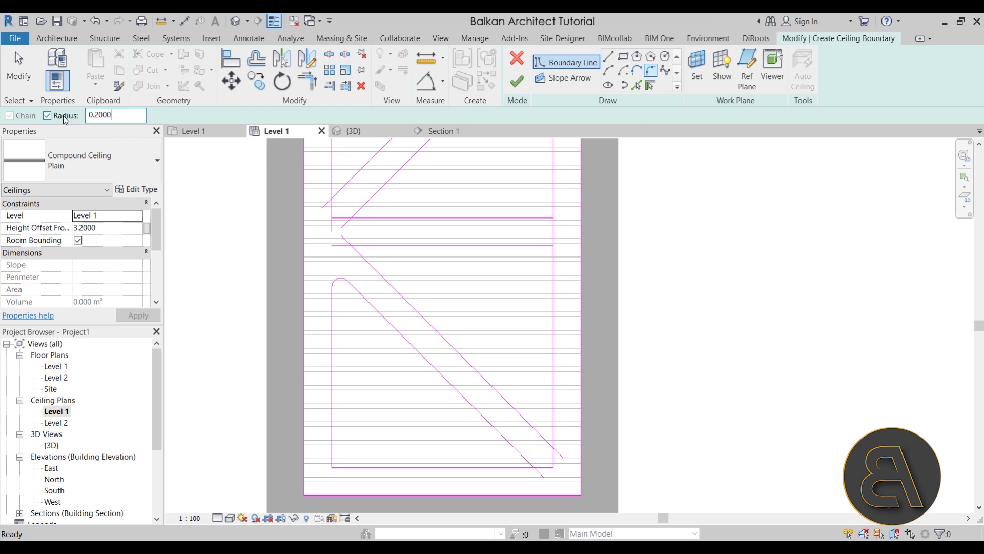
{"action": "double_click", "coordinate": [47, 117]}
{"action": "left_click", "coordinate": [369, 249]}
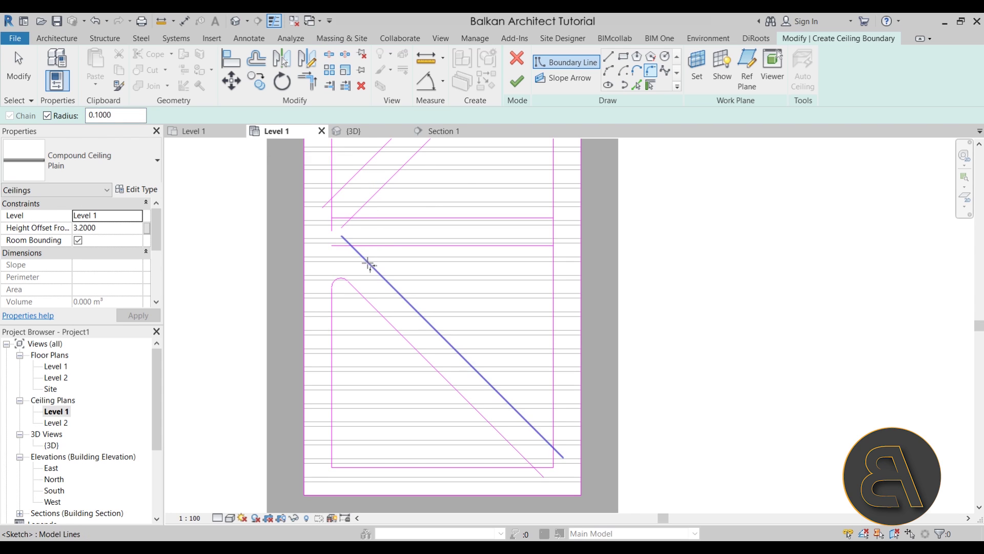
{"action": "left_click", "coordinate": [369, 264]}
{"action": "left_click", "coordinate": [515, 247]}
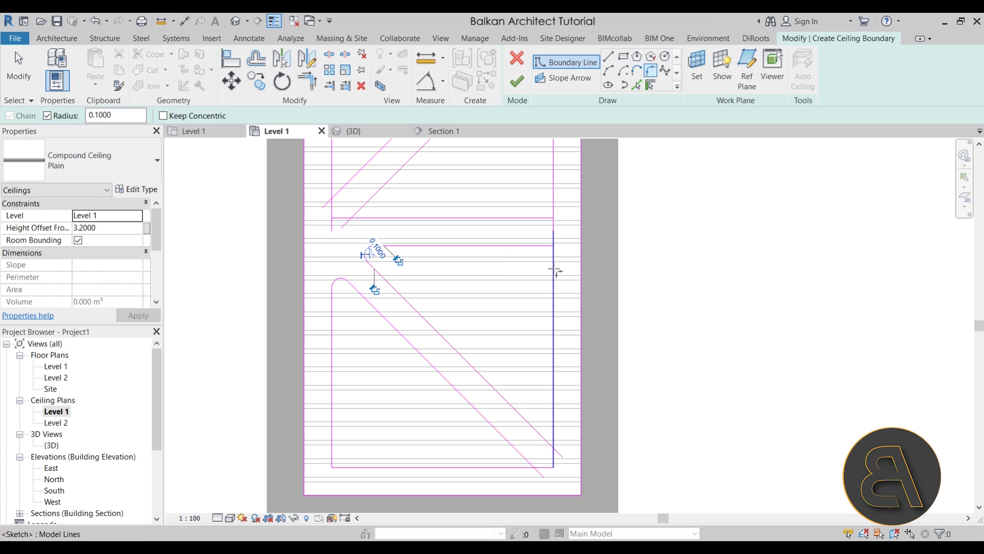
{"action": "left_click", "coordinate": [553, 268]}
{"action": "left_click", "coordinate": [553, 201]}
{"action": "left_click", "coordinate": [555, 416]}
{"action": "left_click", "coordinate": [536, 429]}
- Fillet the two bottom corners of the lower panel's left triangle at a 0.1 m radius
{"action": "left_click", "coordinate": [515, 444]}
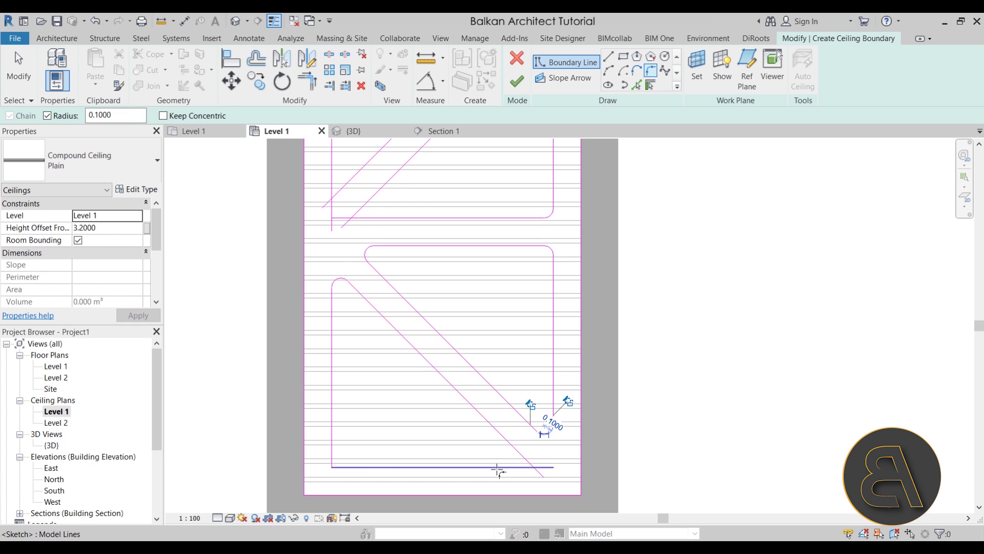
{"action": "left_click", "coordinate": [499, 467]}
{"action": "left_click", "coordinate": [331, 437]}
{"action": "scroll", "coordinate": [402, 329], "scroll_direction": "down", "scroll_amount": 1}
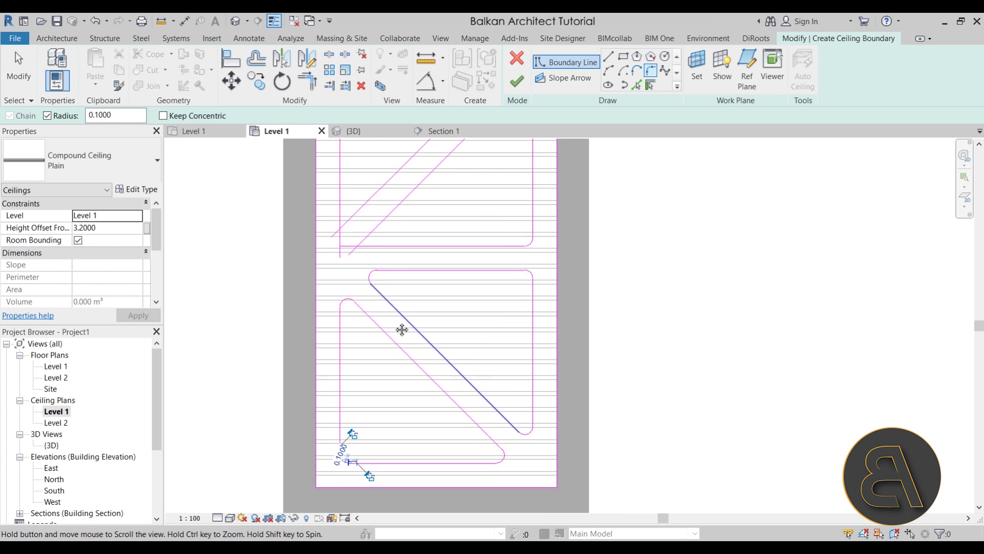
- Fillet the upper panel's two acute right-triangle corners and its left triangle's bottom corner at 0.1 m, unjoining conflicting elements
{"action": "middle_click_drag", "start_coordinate": [401, 330], "coordinate": [391, 378]}
{"action": "left_click", "coordinate": [377, 356]}
{"action": "left_click", "coordinate": [372, 365]}
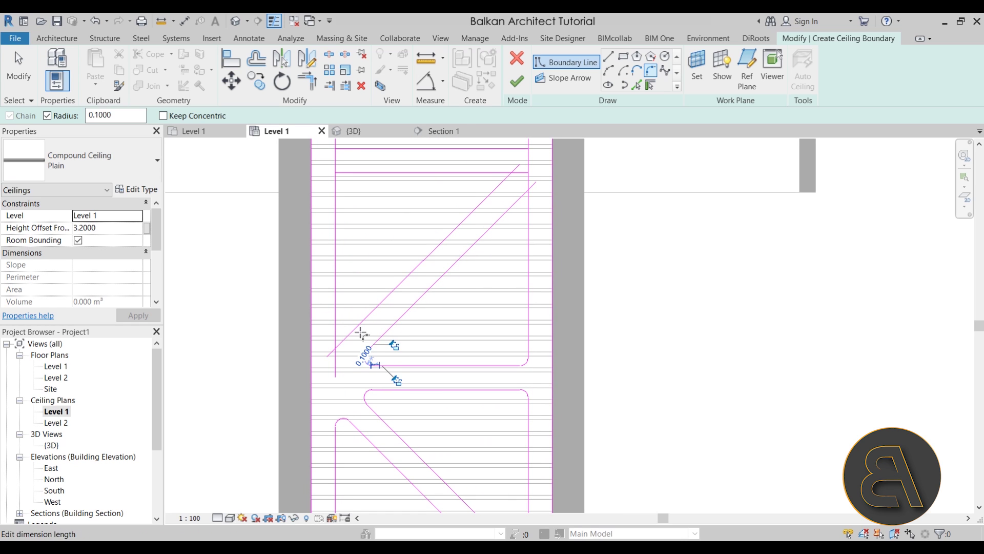
{"action": "middle_click_drag", "start_coordinate": [378, 255], "coordinate": [377, 284]}
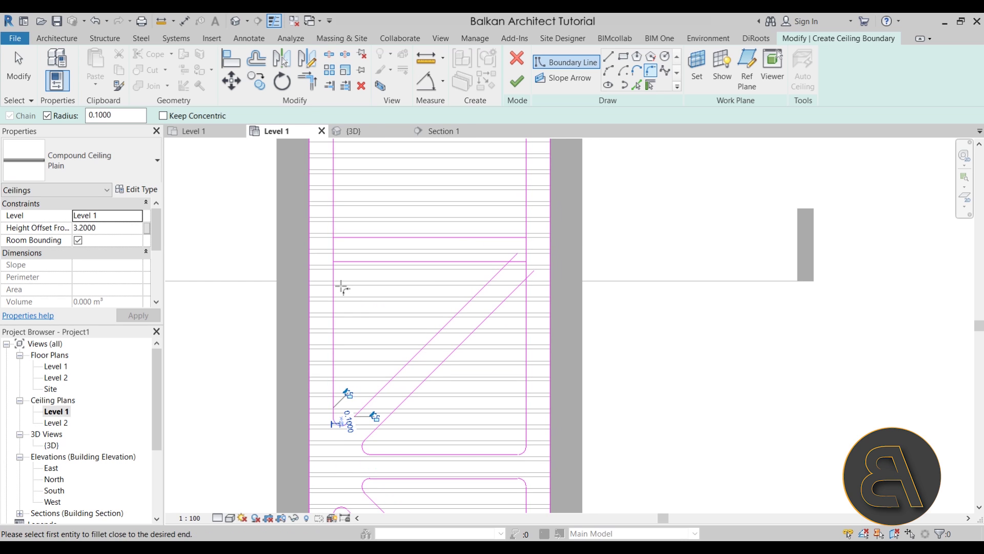
{"action": "left_click", "coordinate": [516, 295]}
{"action": "left_click", "coordinate": [527, 314]}
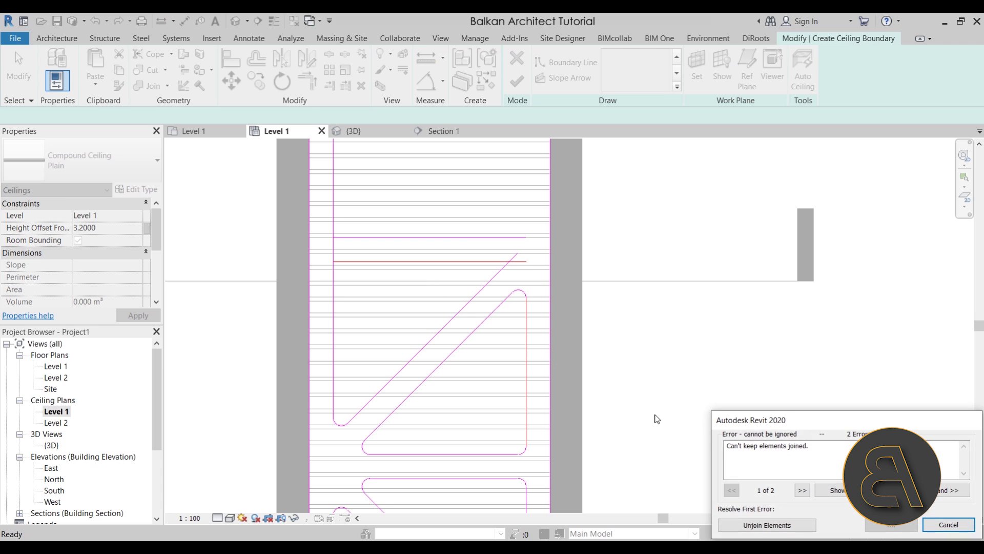
{"action": "left_click", "coordinate": [751, 525]}
{"action": "left_click", "coordinate": [341, 261]}
{"action": "key", "text": "Escape"}
{"action": "left_click", "coordinate": [650, 70]}
{"action": "left_click", "coordinate": [338, 262]}
{"action": "left_click", "coordinate": [334, 280]}
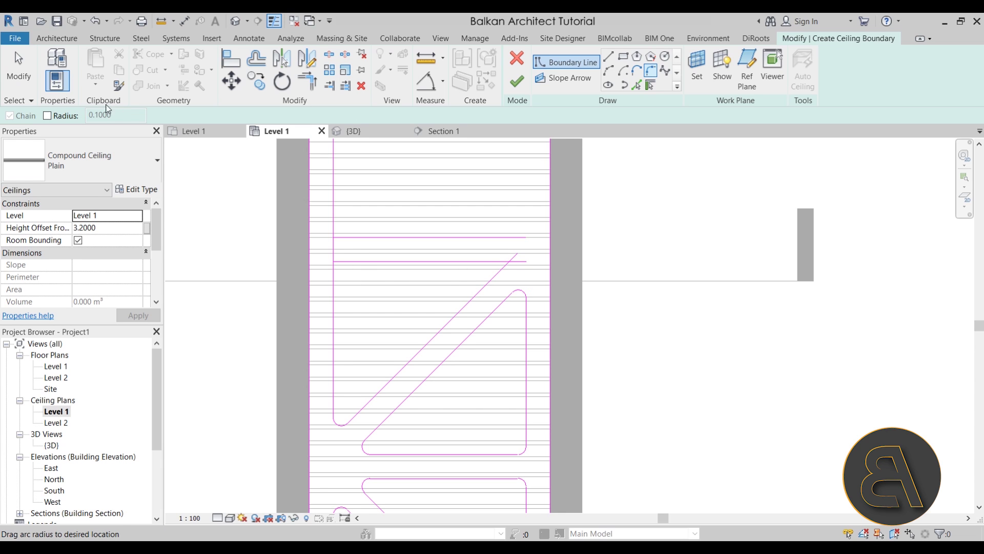
{"action": "key", "text": "Escape"}
- Fillet the top-left corner of the upper panel's left triangle at a 0.1 m radius, unjoining conflicting elements
{"action": "left_click", "coordinate": [654, 73]}
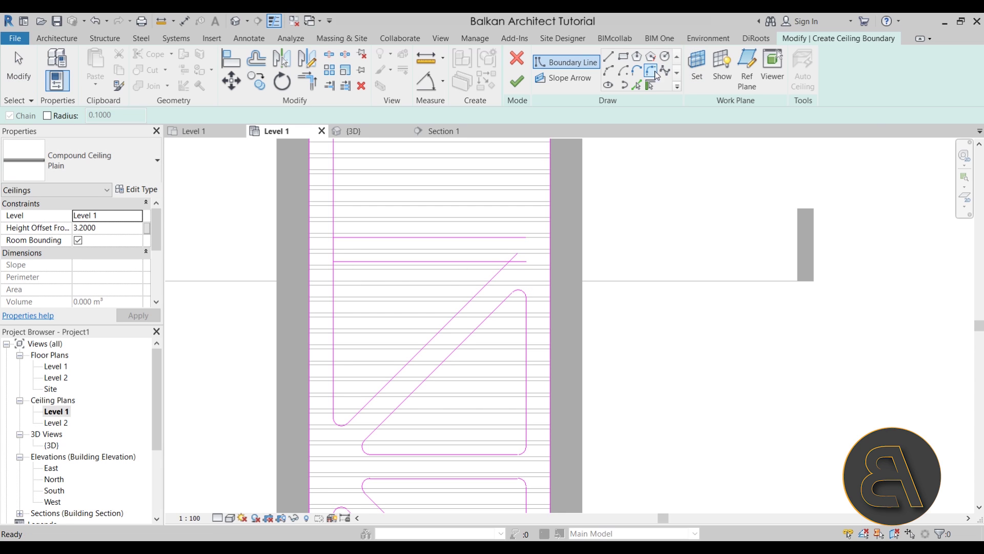
{"action": "left_click", "coordinate": [73, 118]}
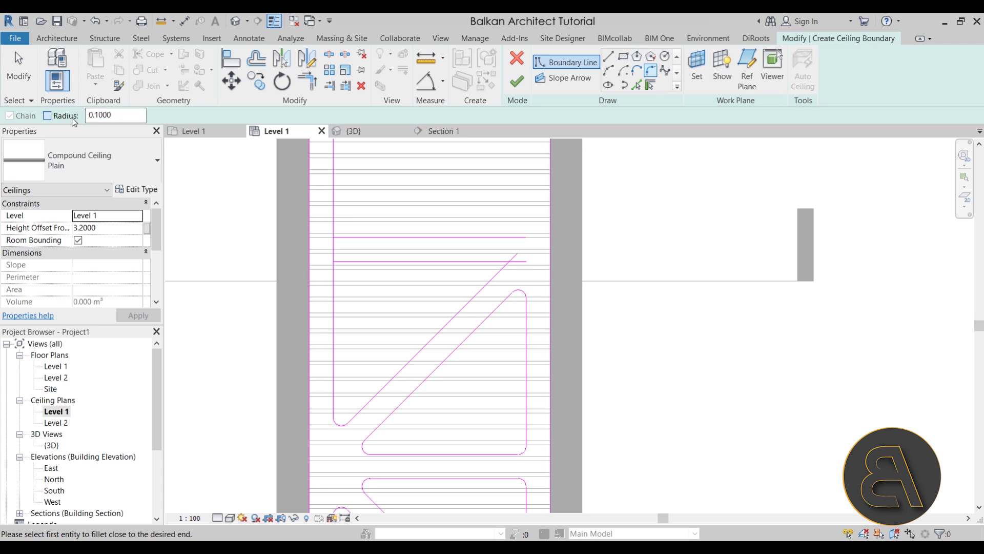
{"action": "left_click", "coordinate": [349, 261]}
{"action": "left_click", "coordinate": [335, 276]}
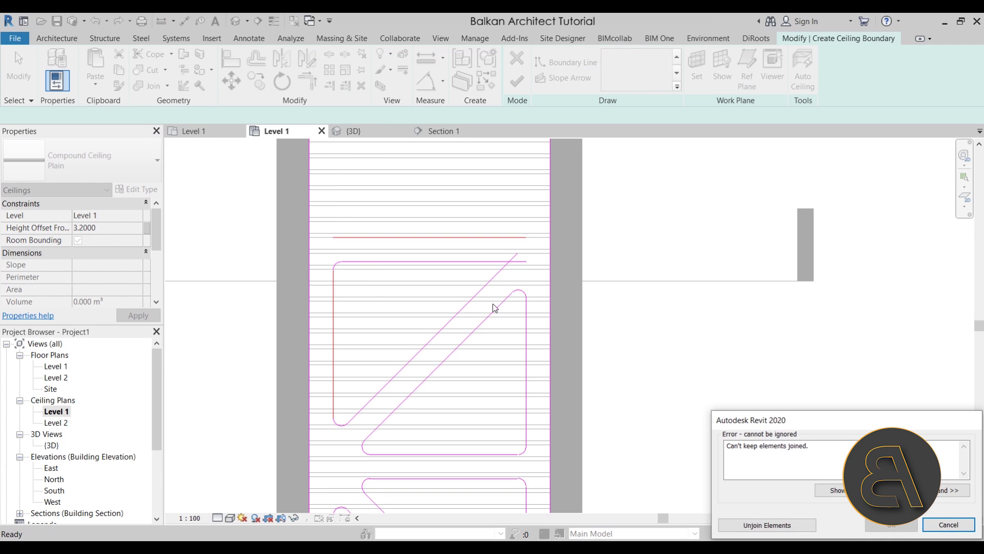
{"action": "left_click", "coordinate": [761, 525]}
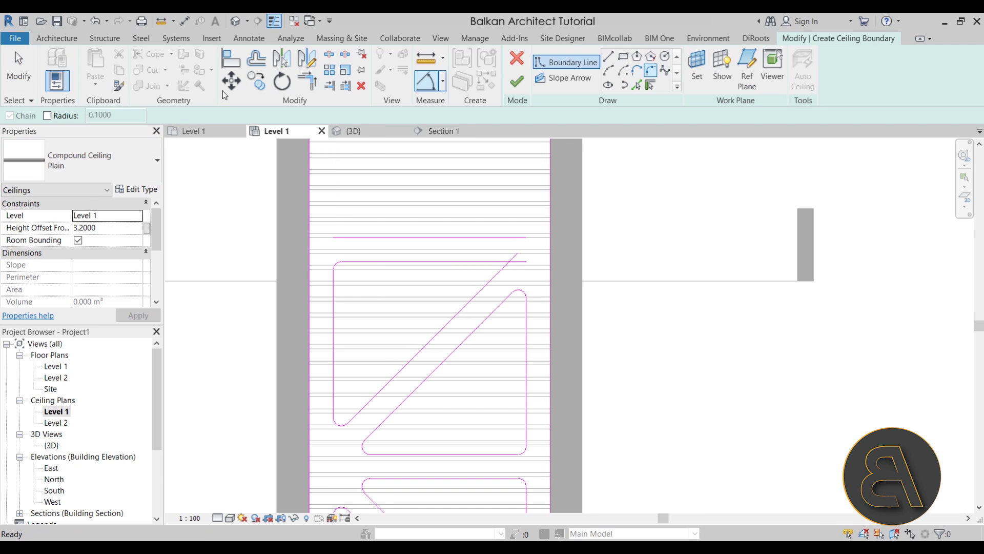
- Fillet the upper panel's top line with its left triangle's diagonal at a 0.1 m radius
{"action": "left_click", "coordinate": [48, 116]}
{"action": "left_click", "coordinate": [477, 261]}
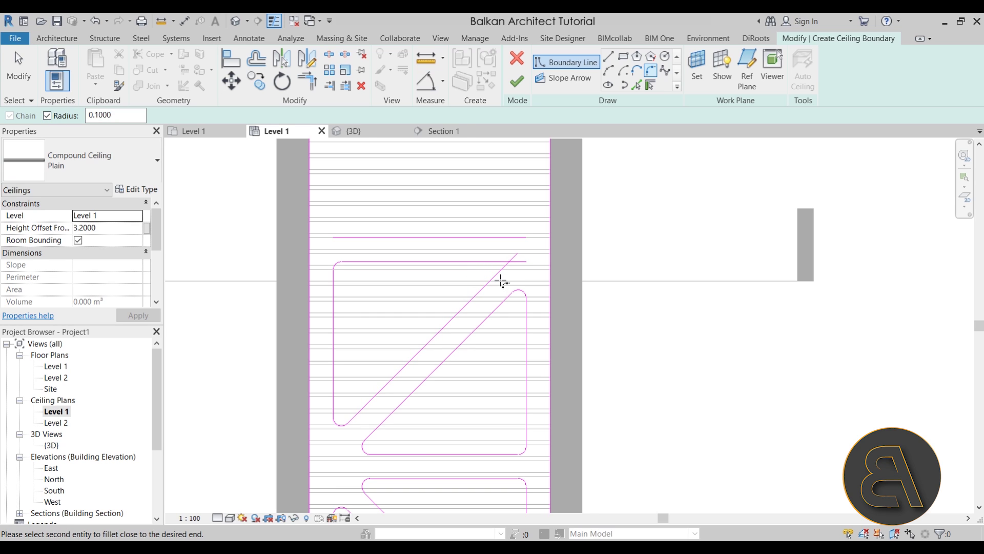
{"action": "left_click", "coordinate": [489, 277]}
{"action": "key", "text": "Escape"}
{"action": "key", "text": "Escape"}
- Draw a short vertical helper line from the midpoint of the upper triangle's top edge to the horizontal line above
{"action": "scroll", "coordinate": [429, 268], "scroll_direction": "down", "scroll_amount": 2}
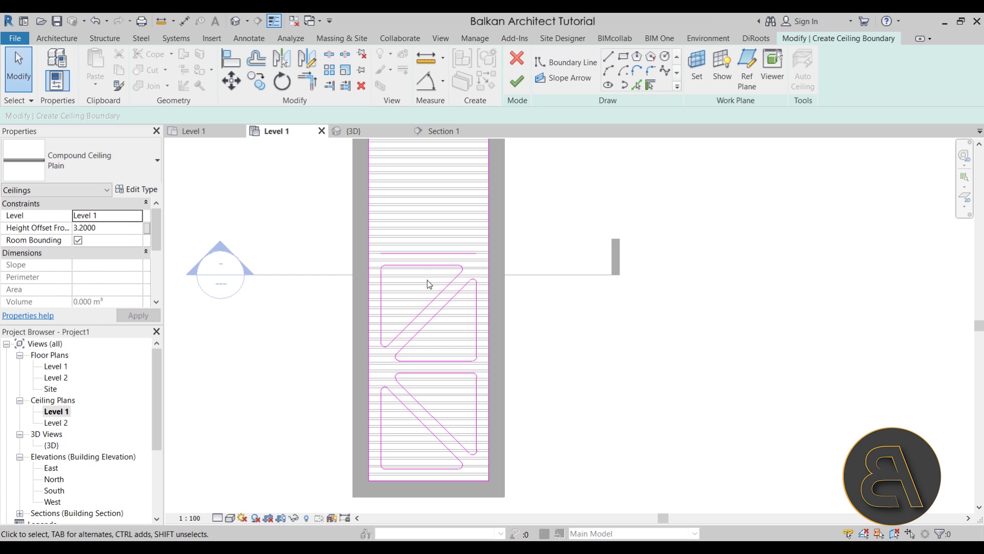
{"action": "middle_click_drag", "start_coordinate": [598, 367], "coordinate": [580, 333]}
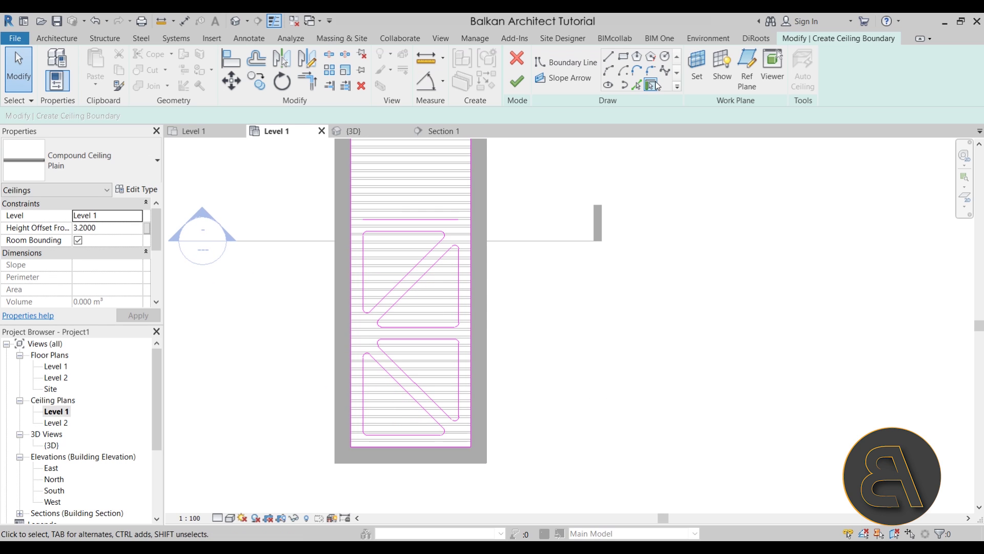
{"action": "left_click", "coordinate": [615, 60]}
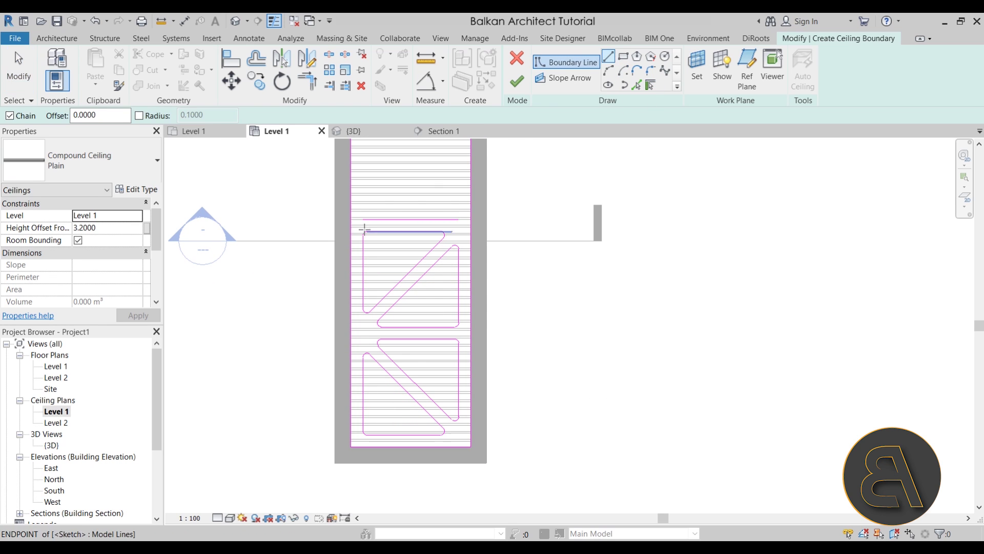
{"action": "scroll", "coordinate": [431, 233], "scroll_direction": "up", "scroll_amount": 2}
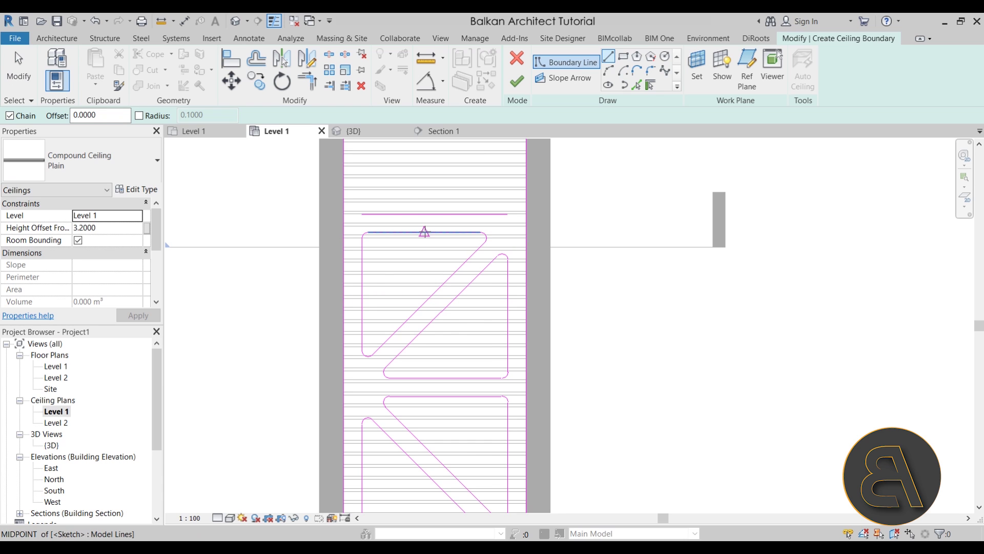
{"action": "left_click", "coordinate": [425, 232]}
{"action": "left_click", "coordinate": [424, 212]}
{"action": "key", "text": "Escape"}
{"action": "key", "text": "Escape"}
- Delete the loose horizontal line above the upper triangles, keeping the vertical helper line
{"action": "scroll", "coordinate": [372, 239], "scroll_direction": "down", "scroll_amount": 3}
{"action": "left_click_drag", "start_coordinate": [332, 226], "coordinate": [573, 435]}
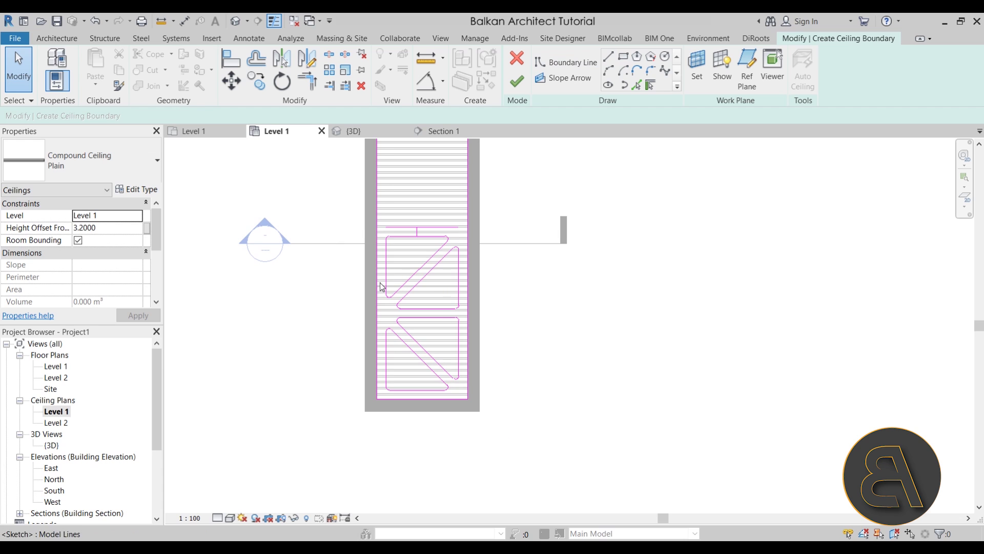
{"action": "mouse_move", "coordinate": [335, 232]}
{"action": "left_mouse_down"}
{"action": "mouse_move", "coordinate": [544, 298]}
{"action": "mouse_move", "coordinate": [548, 447]}
{"action": "left_mouse_up"}
{"action": "scroll", "coordinate": [435, 216], "scroll_direction": "up", "scroll_amount": 4}
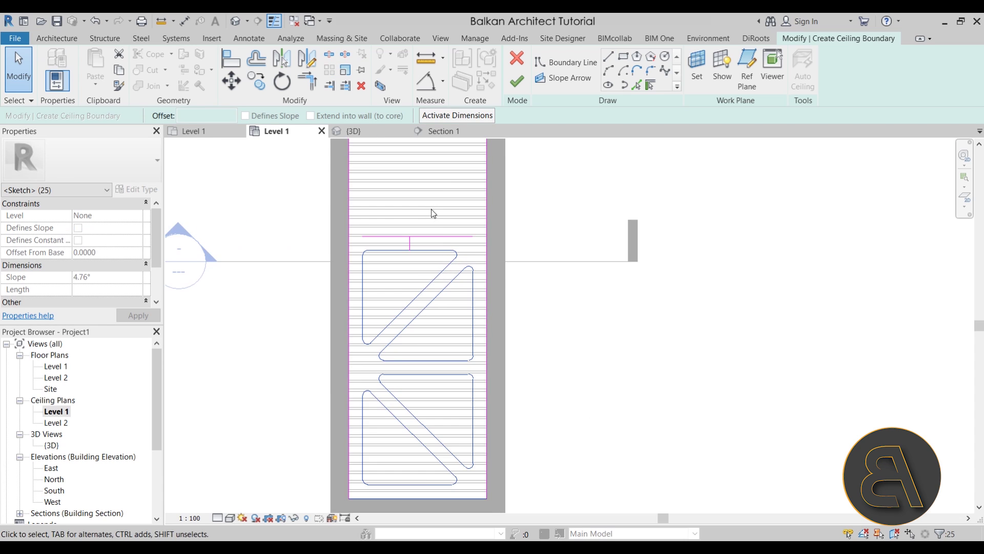
{"action": "left_click", "coordinate": [441, 243]}
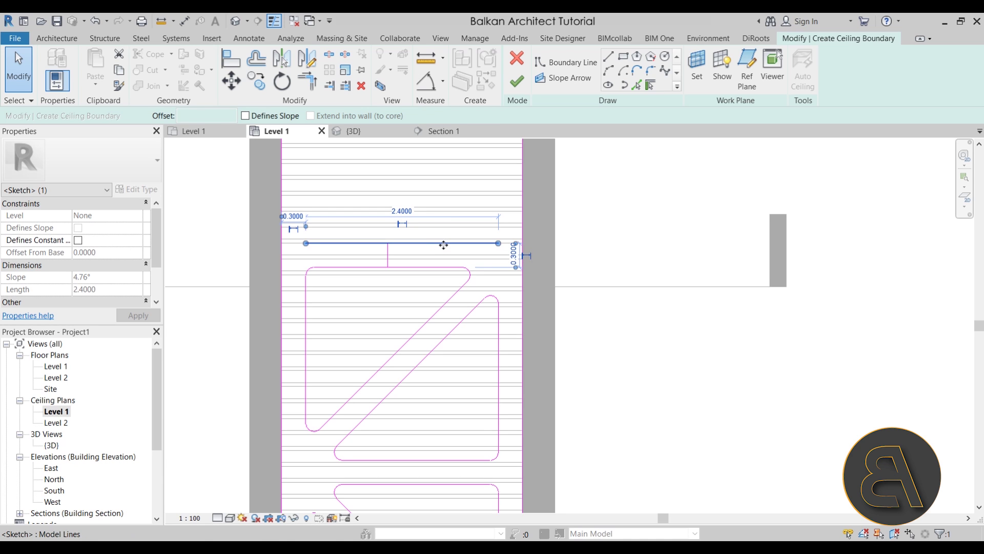
{"action": "key", "text": "Escape"}
- Mirror the four rounded triangles upward as a copy about a horizontal axis through the helper line's midpoint
{"action": "scroll", "coordinate": [450, 234], "scroll_direction": "down", "scroll_amount": 4}
{"action": "mouse_move", "coordinate": [322, 234]}
{"action": "left_mouse_down"}
{"action": "mouse_move", "coordinate": [582, 447]}
{"action": "mouse_move", "coordinate": [584, 459]}
{"action": "left_mouse_up"}
{"action": "key", "text": "Escape"}
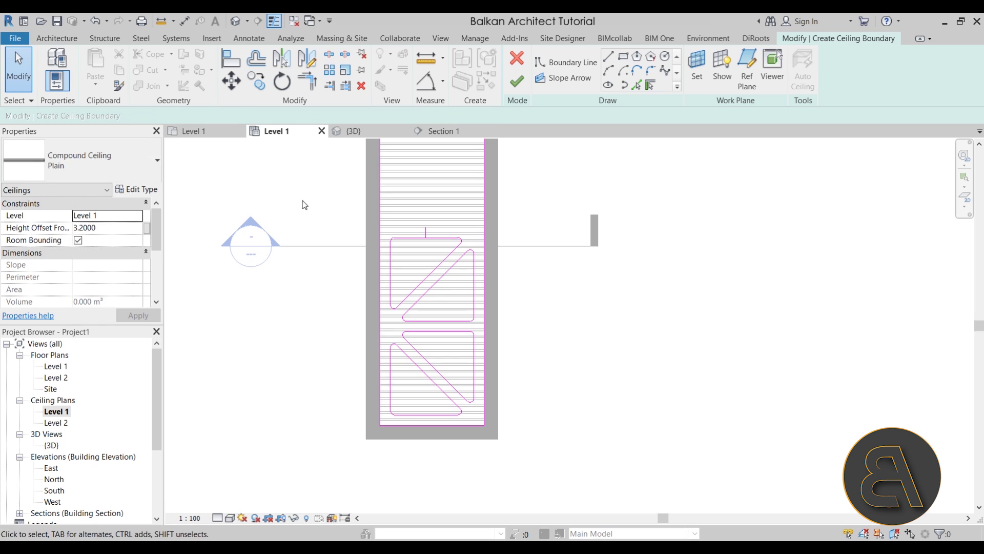
{"action": "mouse_move", "coordinate": [360, 261]}
{"action": "left_mouse_down"}
{"action": "mouse_move", "coordinate": [567, 409]}
{"action": "mouse_move", "coordinate": [321, 231]}
{"action": "mouse_move", "coordinate": [523, 355]}
{"action": "mouse_move", "coordinate": [543, 426]}
{"action": "left_mouse_up"}
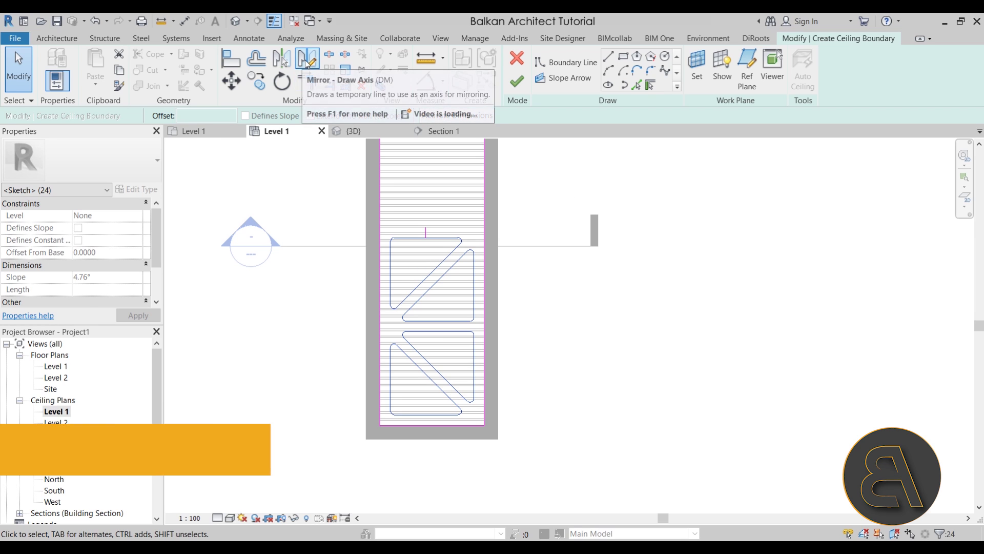
{"action": "left_click", "coordinate": [304, 62]}
{"action": "scroll", "coordinate": [502, 256], "scroll_direction": "up", "scroll_amount": 3}
{"action": "left_click", "coordinate": [348, 209]}
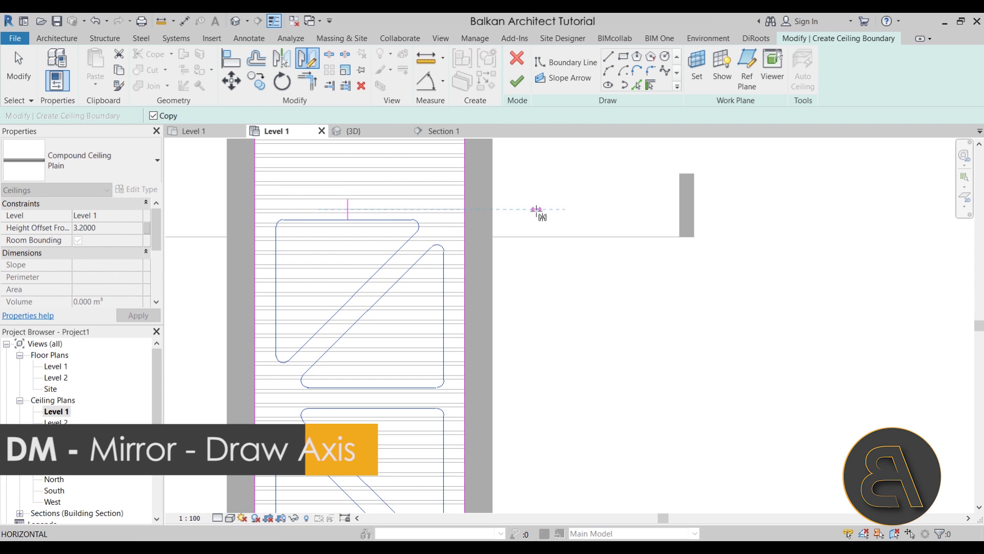
{"action": "left_click", "coordinate": [560, 209]}
- Delete the short vertical helper line between the original and mirrored triangle groups
{"action": "scroll", "coordinate": [538, 446], "scroll_direction": "down", "scroll_amount": 3}
{"action": "mouse_move", "coordinate": [539, 446]}
{"action": "middle_mouse_down"}
{"action": "mouse_move", "coordinate": [518, 457]}
{"action": "mouse_move", "coordinate": [418, 307]}
{"action": "middle_mouse_up"}
{"action": "scroll", "coordinate": [418, 306], "scroll_direction": "up", "scroll_amount": 3}
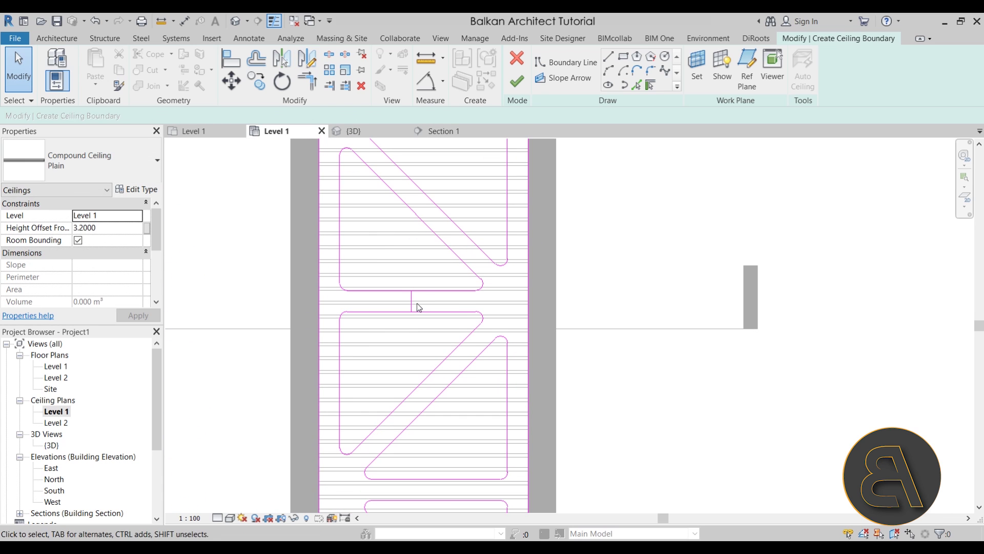
{"action": "left_click", "coordinate": [416, 303]}
{"action": "key", "text": "Delete"}
- Copy the upper four rounded triangles upward along the room, using the triangles' top-edge midpoints to keep the zigzag spacing
{"action": "scroll", "coordinate": [431, 305], "scroll_direction": "down", "scroll_amount": 2}
{"action": "mouse_move", "coordinate": [560, 328]}
{"action": "middle_mouse_down"}
{"action": "mouse_move", "coordinate": [571, 338]}
{"action": "mouse_move", "coordinate": [543, 340]}
{"action": "middle_mouse_up"}
{"action": "scroll", "coordinate": [542, 340], "scroll_direction": "down", "scroll_amount": 2}
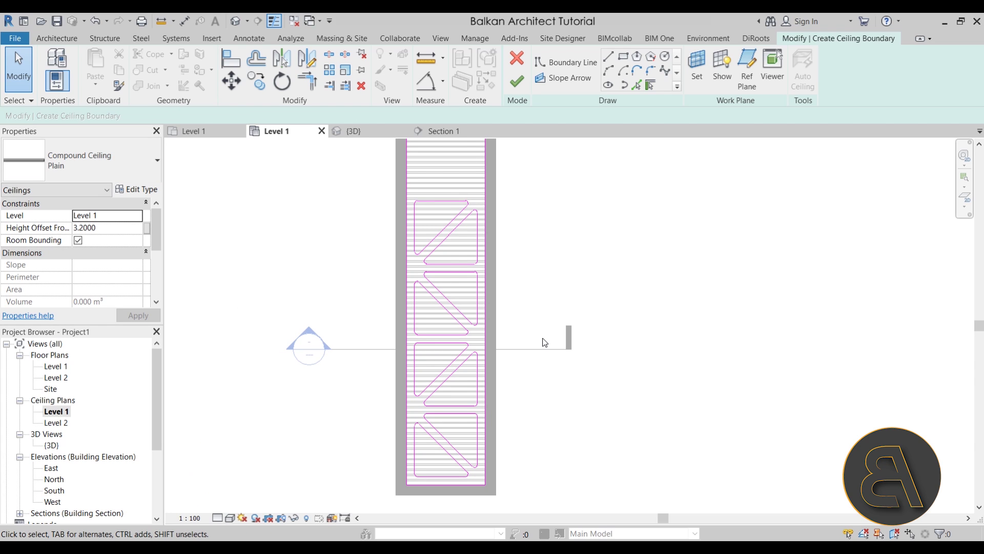
{"action": "left_click_drag", "start_coordinate": [343, 178], "coordinate": [564, 337]}
{"action": "key", "text": "c"}
{"action": "key", "text": "c"}
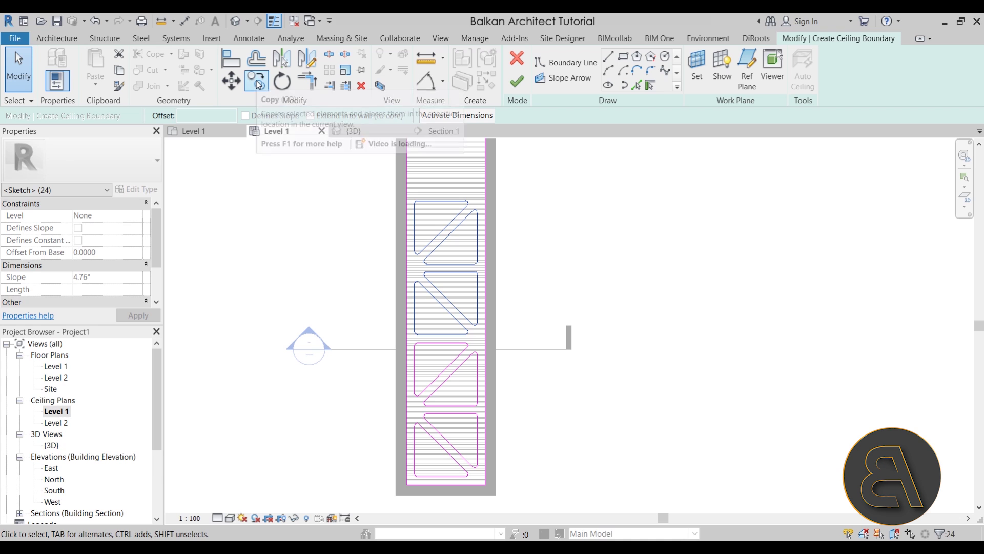
{"action": "left_click", "coordinate": [245, 116]}
{"action": "scroll", "coordinate": [481, 391], "scroll_direction": "up", "scroll_amount": 4}
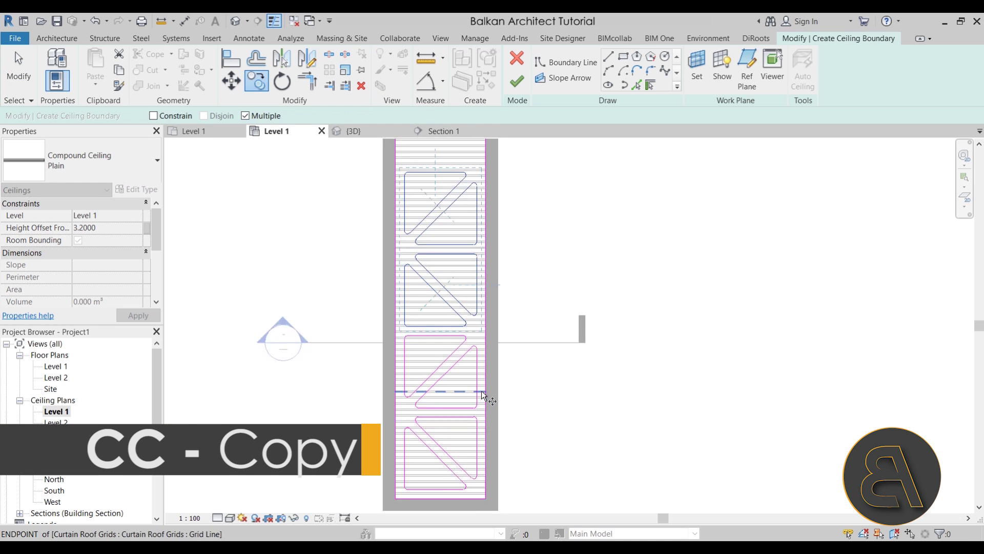
{"action": "left_click", "coordinate": [397, 280]}
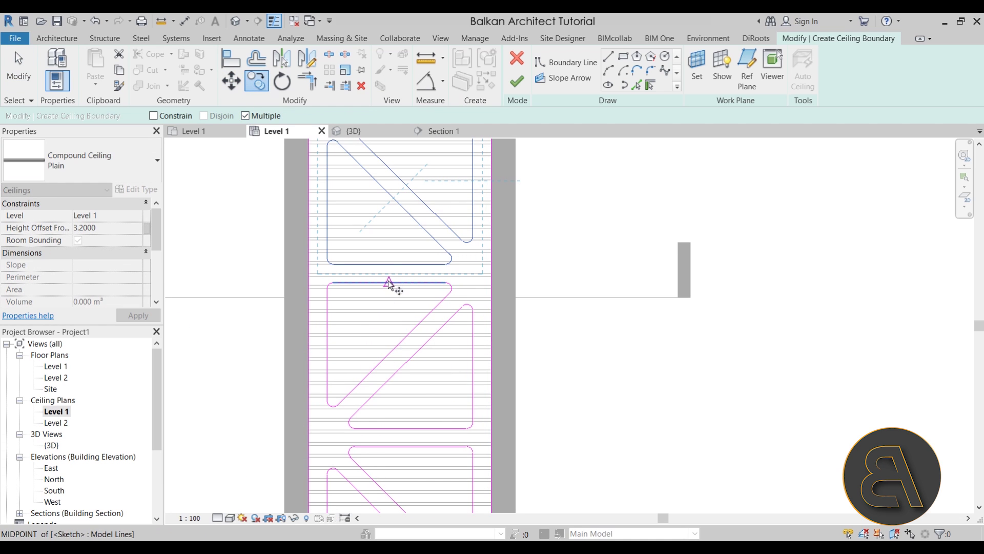
{"action": "middle_click_drag", "start_coordinate": [390, 161], "coordinate": [398, 308]}
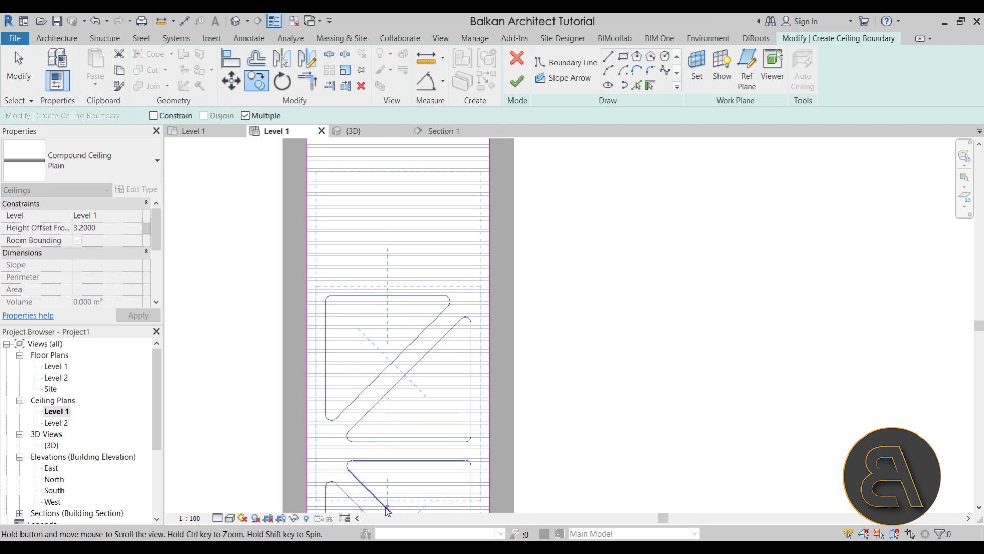
{"action": "left_click", "coordinate": [388, 296]}
{"action": "middle_click_drag", "start_coordinate": [413, 270], "coordinate": [395, 395]}
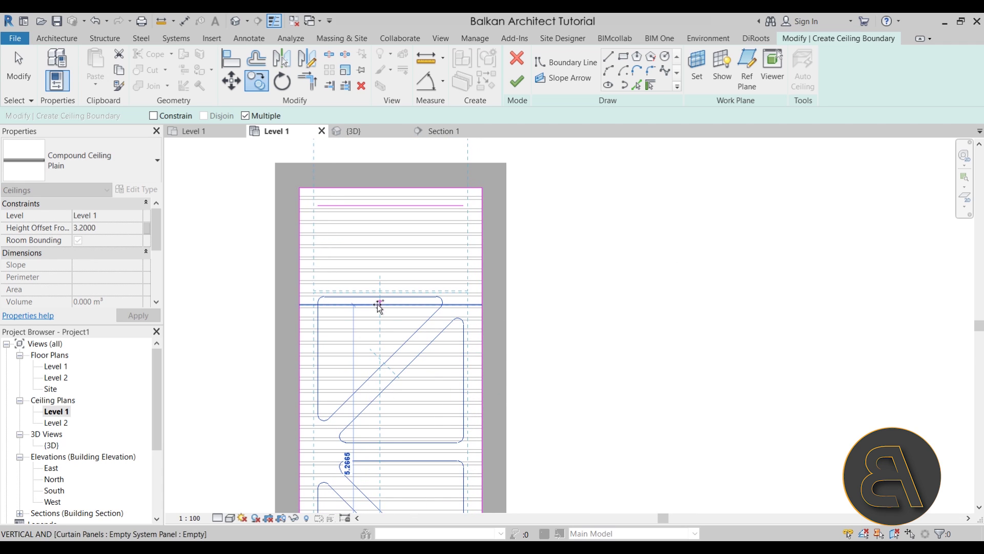
{"action": "scroll", "coordinate": [432, 379], "scroll_direction": "down", "scroll_amount": 3}
{"action": "key", "text": "Escape"}
{"action": "key", "text": "Escape"}
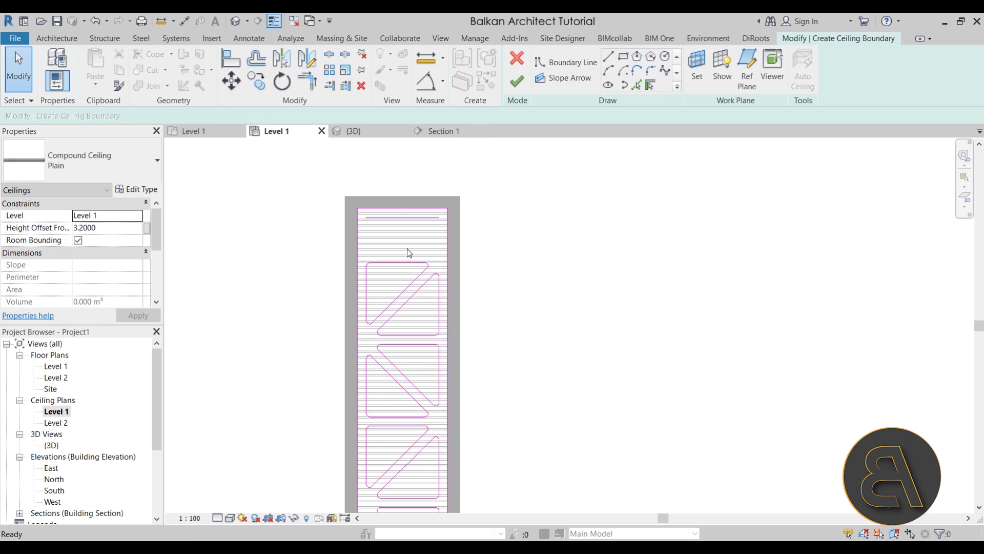
- Delete the loose horizontal line left near the room's upper end wall
{"action": "left_click", "coordinate": [411, 217]}
{"action": "key", "text": "d"}
{"action": "key", "text": "e"}
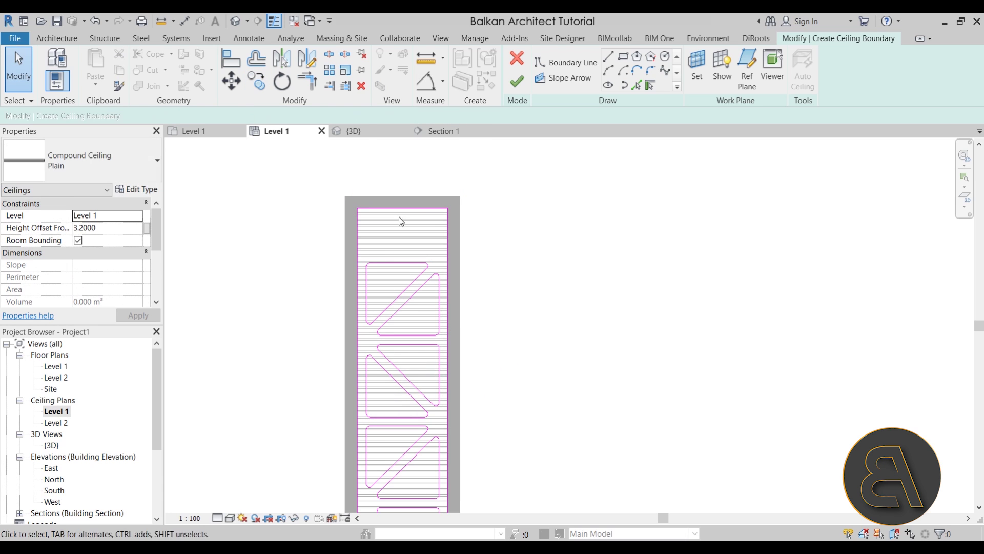
{"action": "key", "text": "Escape"}
- Move the ceiling sketch's upper boundary line down toward the topmost triangles and adjust its distance to the nearest triangle edge
{"action": "left_click_drag", "start_coordinate": [400, 209], "coordinate": [401, 256]}
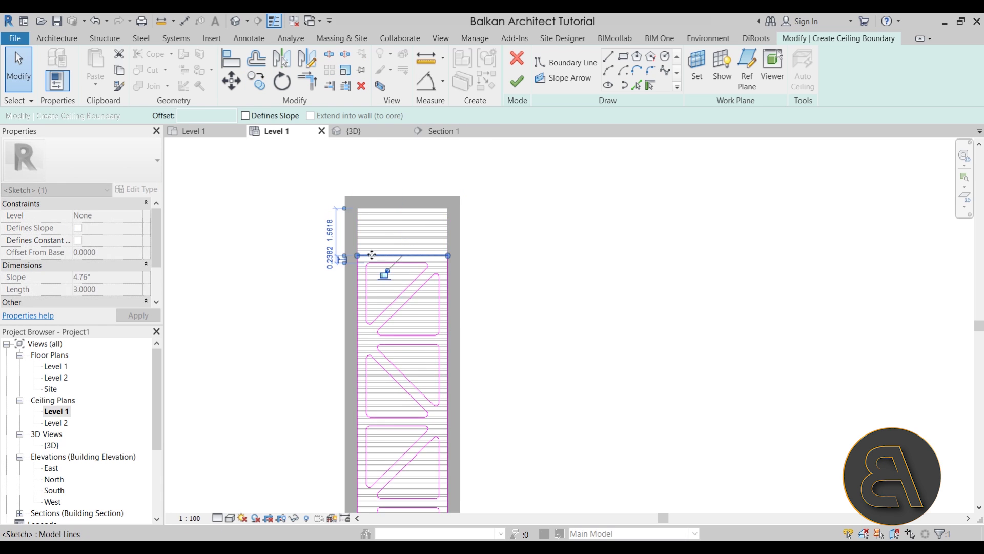
{"action": "scroll", "coordinate": [367, 257], "scroll_direction": "up", "scroll_amount": 5}
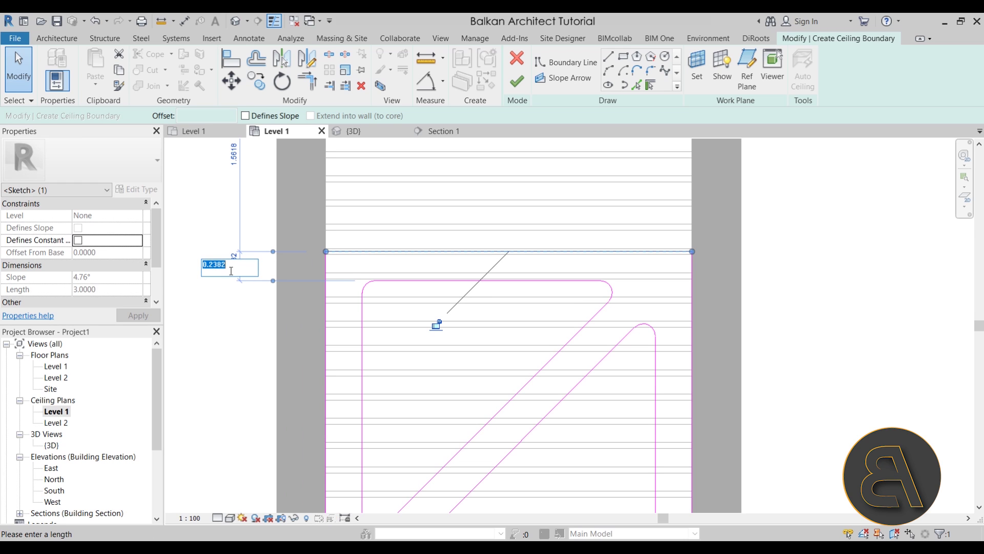
{"action": "key", "text": "Return"}
{"action": "key", "text": "Escape"}
- Set the ceiling's height offset to 2.95 m and finish the boundary sketch
{"action": "scroll", "coordinate": [356, 353], "scroll_direction": "down", "scroll_amount": 4}
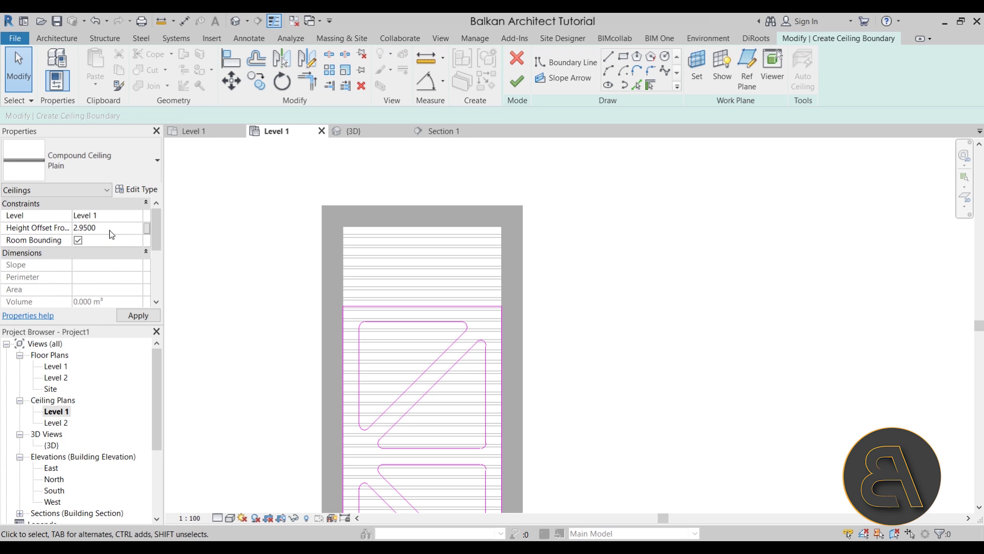
{"action": "left_click", "coordinate": [520, 85]}
{"action": "key", "text": "Escape"}
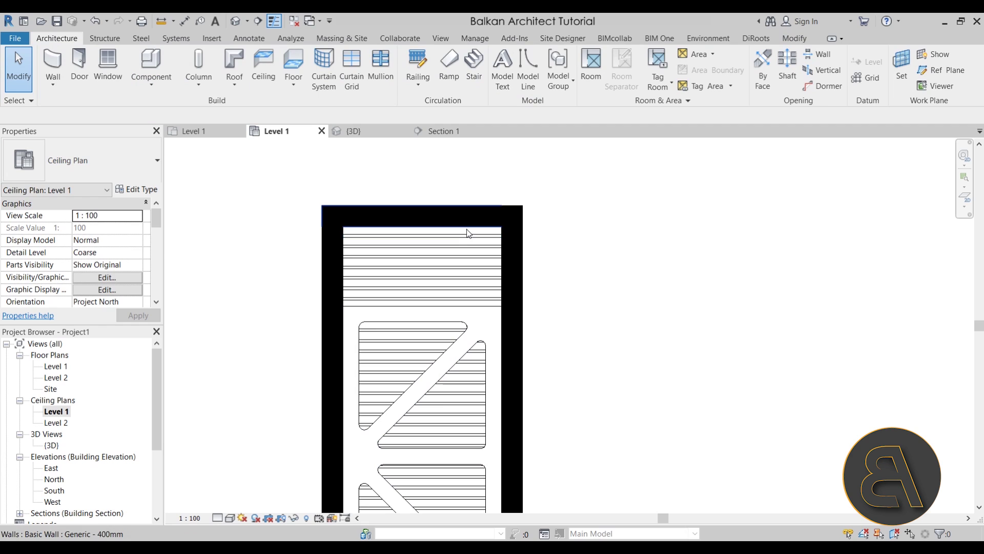
- Edit the sloped glazing roof's footprint so its upper edge aligns with the end of the cutout ceiling, and finish it
{"action": "key", "text": "Tab"}
{"action": "key", "text": "Tab"}
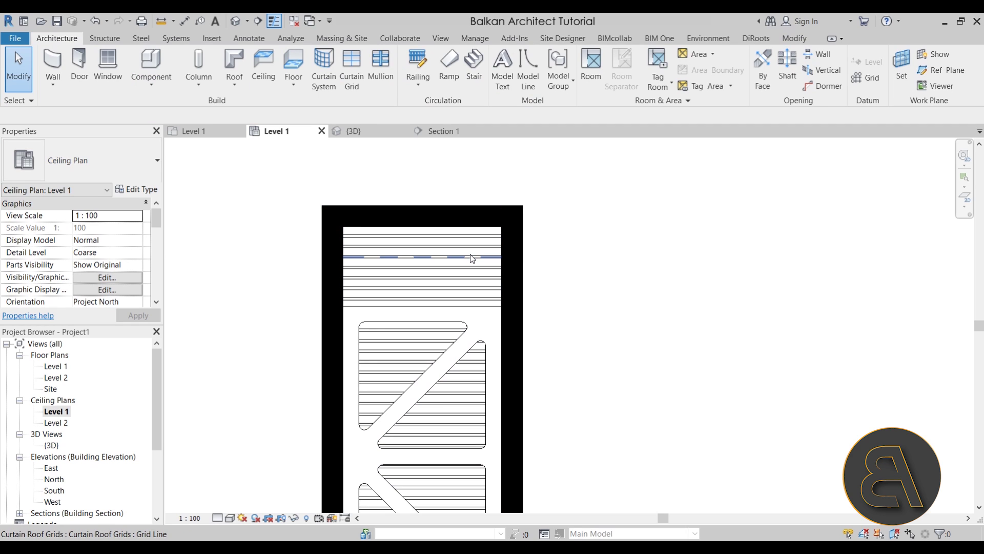
{"action": "key", "text": "Tab"}
{"action": "left_click", "coordinate": [495, 257]}
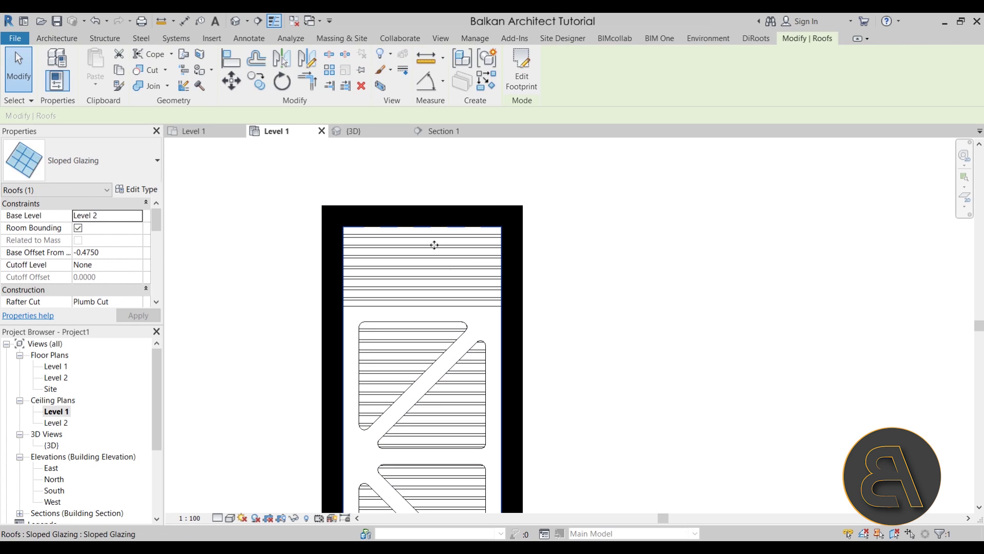
{"action": "left_click", "coordinate": [523, 79]}
{"action": "left_click", "coordinate": [431, 306]}
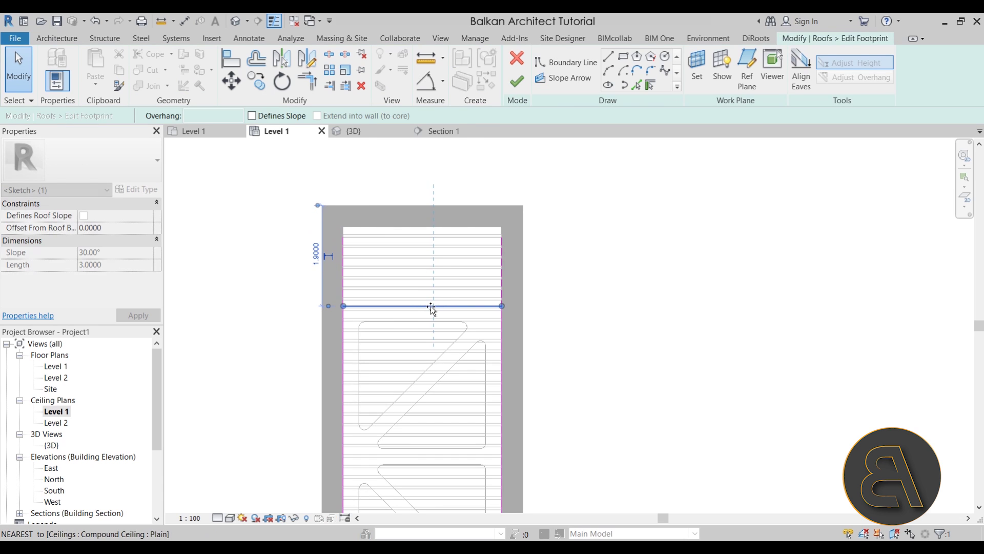
{"action": "left_click", "coordinate": [516, 81]}
{"action": "left_click", "coordinate": [430, 260]}
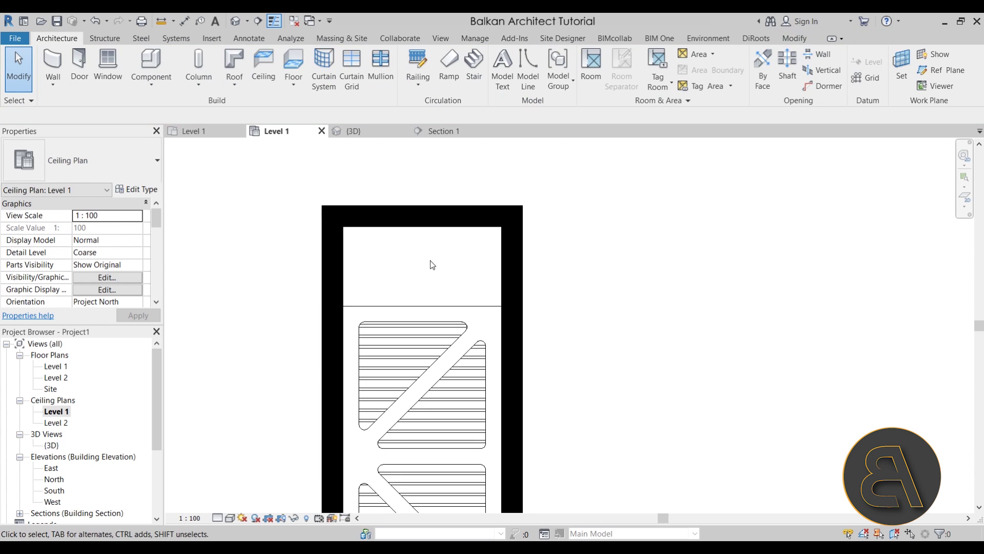
- Edit the solid Plain ceiling's boundary above the slats so its upper edge aligns with the end of the cutout ceiling, and finish it
{"action": "key", "text": "Tab"}
{"action": "left_click", "coordinate": [432, 232]}
{"action": "key", "text": "Escape"}
{"action": "left_click", "coordinate": [427, 233]}
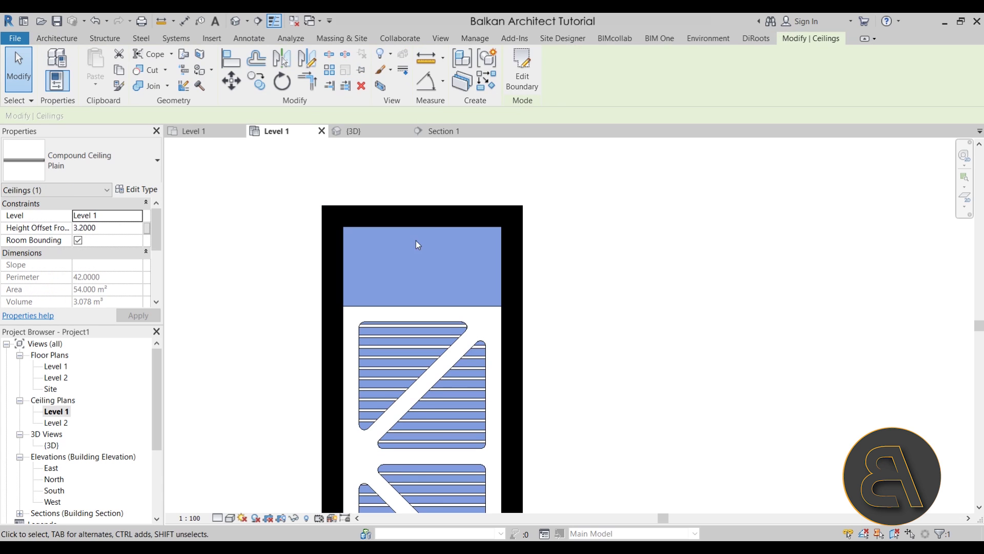
{"action": "left_click", "coordinate": [509, 88]}
{"action": "left_click_drag", "start_coordinate": [427, 230], "coordinate": [414, 302]}
{"action": "left_click", "coordinate": [516, 82]}
- Move the room's upper end wall down so its inner face meets the end of the cutout ceiling
{"action": "left_click", "coordinate": [431, 215]}
{"action": "left_click_drag", "start_coordinate": [431, 215], "coordinate": [434, 306]}
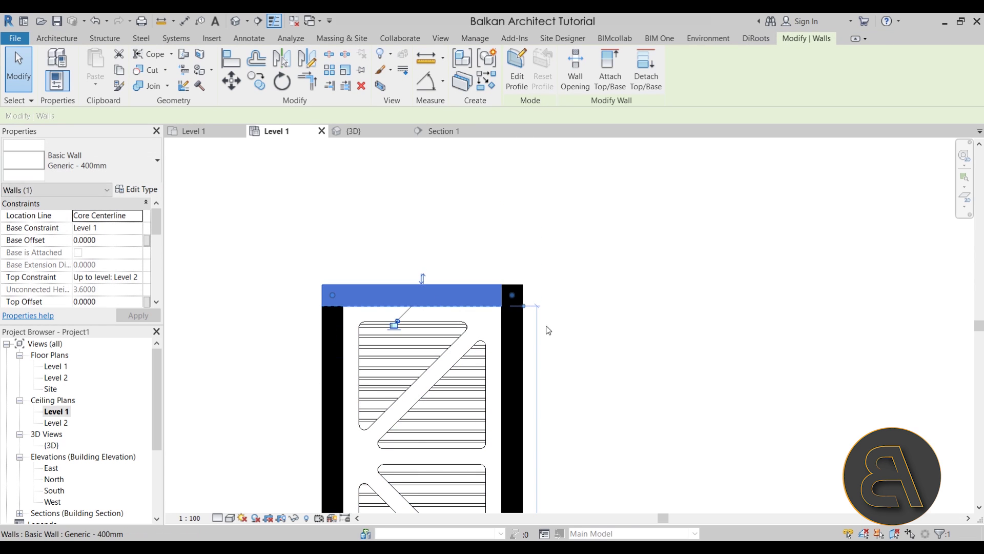
{"action": "scroll", "coordinate": [490, 256], "scroll_direction": "down", "scroll_amount": 2}
{"action": "key", "text": "Escape"}
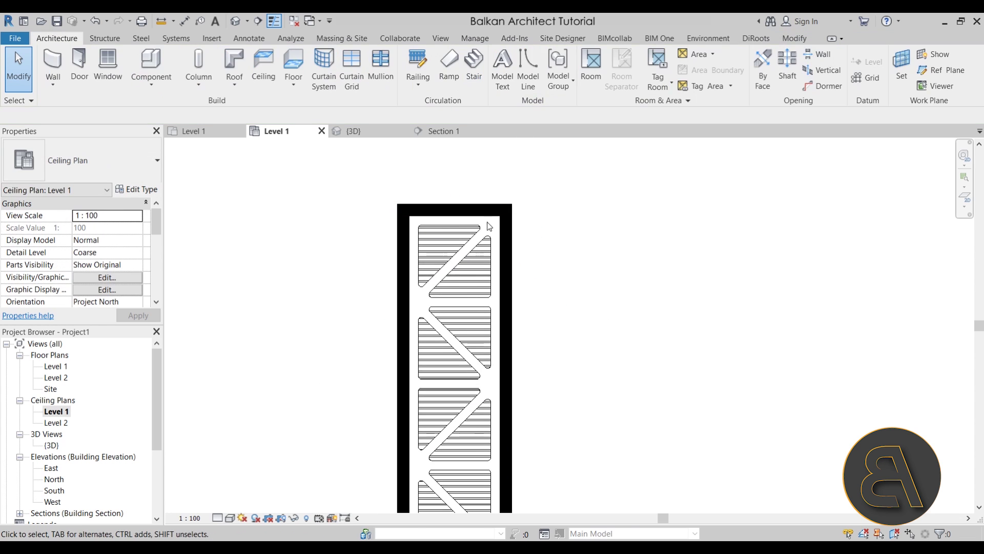
- In the 3D view, edit the solid Plain ceiling's boundary so its short end edge reaches the end wall's inner face
{"action": "left_click", "coordinate": [235, 21]}
{"action": "scroll", "coordinate": [578, 237], "scroll_direction": "up", "scroll_amount": 5}
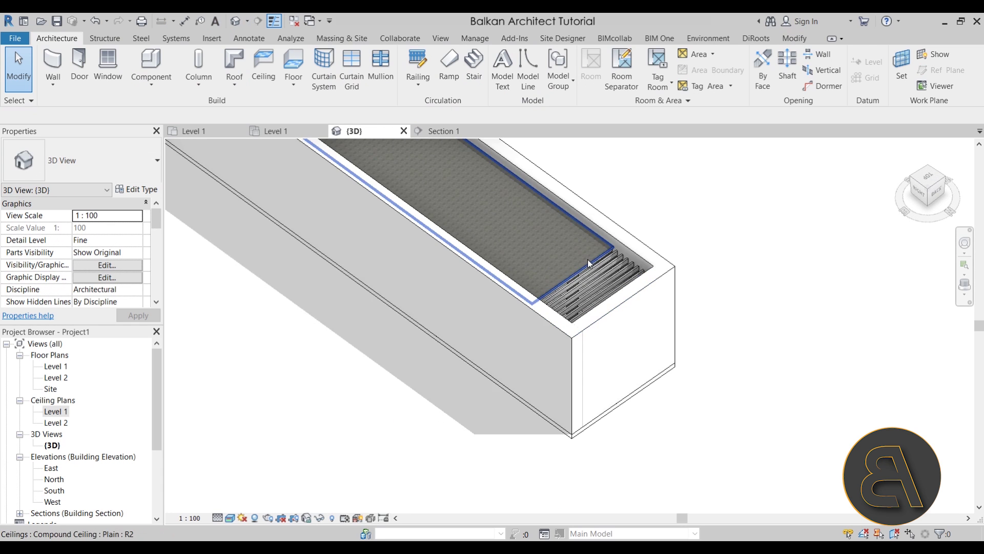
{"action": "left_click", "coordinate": [589, 263]}
{"action": "middle_click_drag", "start_coordinate": [505, 270], "coordinate": [459, 255], "text": "shift"}
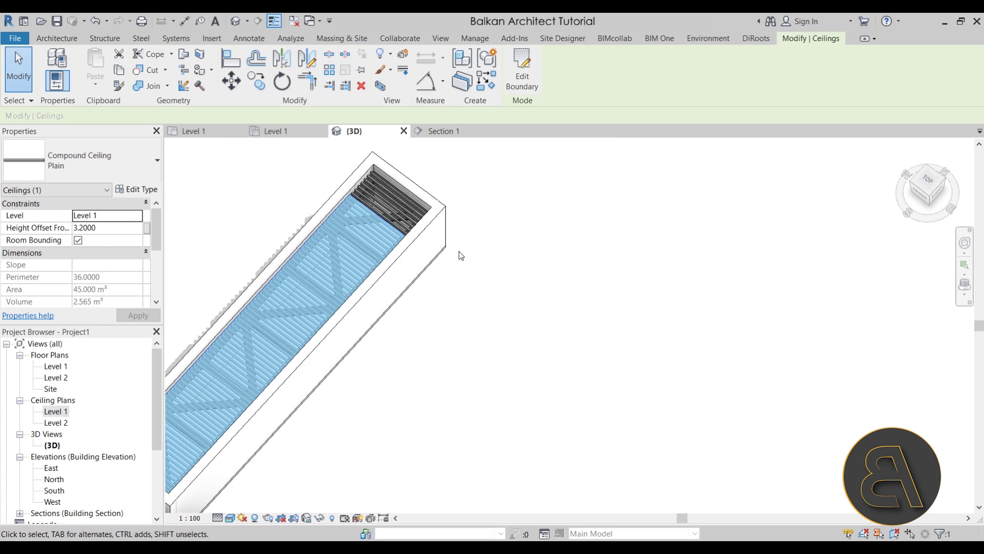
{"action": "left_click", "coordinate": [529, 75]}
{"action": "left_click", "coordinate": [407, 234]}
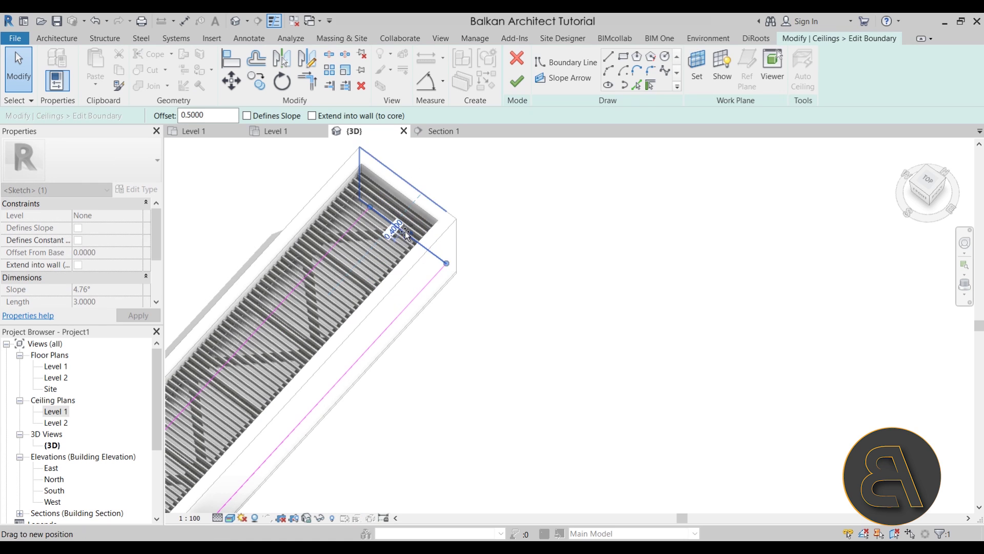
{"action": "left_click", "coordinate": [516, 81]}
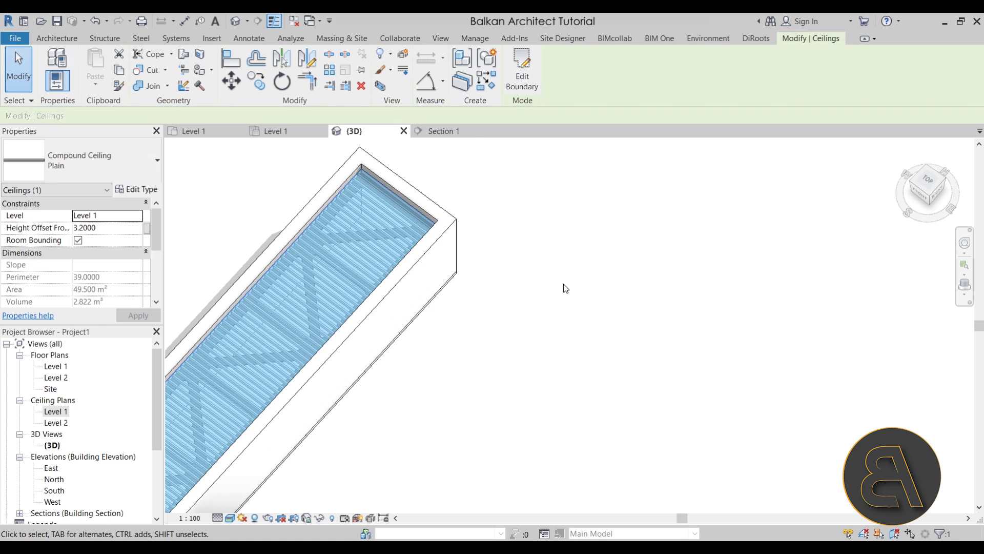
{"action": "left_click", "coordinate": [562, 303]}
{"action": "middle_click_drag", "start_coordinate": [562, 303], "coordinate": [308, 159], "text": "shift"}
{"action": "left_click", "coordinate": [393, 325]}
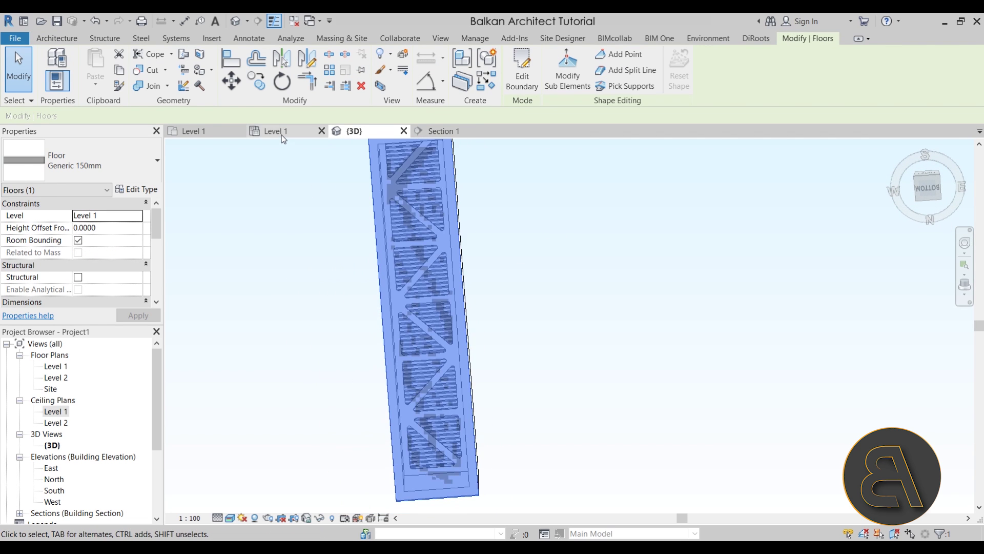
- In the Level 1 ceiling plan, load the NEO SPOT TB INT lighting fixture and place one 0.3 m from the left wall at the uppermost zigzag junction
{"action": "left_click", "coordinate": [281, 135]}
{"action": "scroll", "coordinate": [382, 184], "scroll_direction": "down", "scroll_amount": 3}
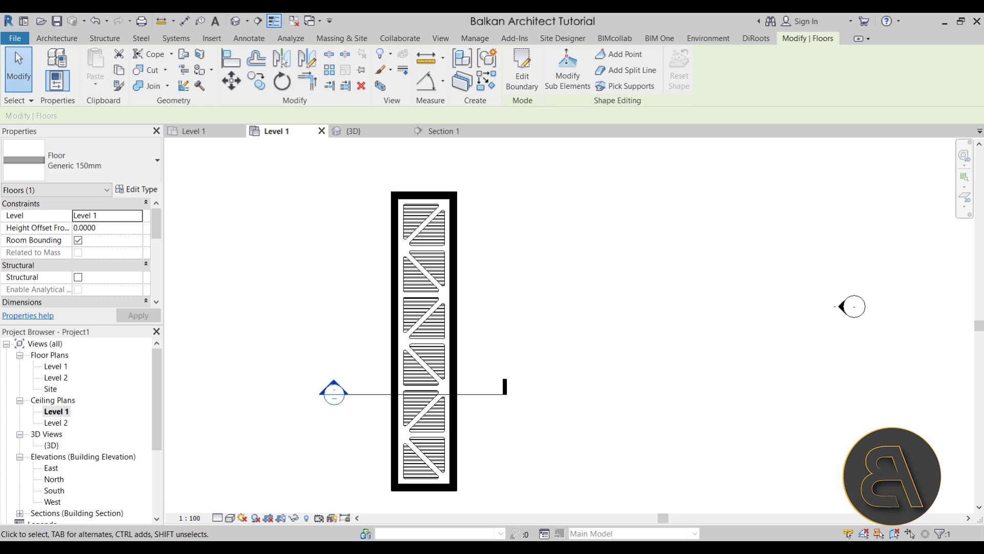
{"action": "left_click_drag", "start_coordinate": [569, 310], "coordinate": [569, 310]}
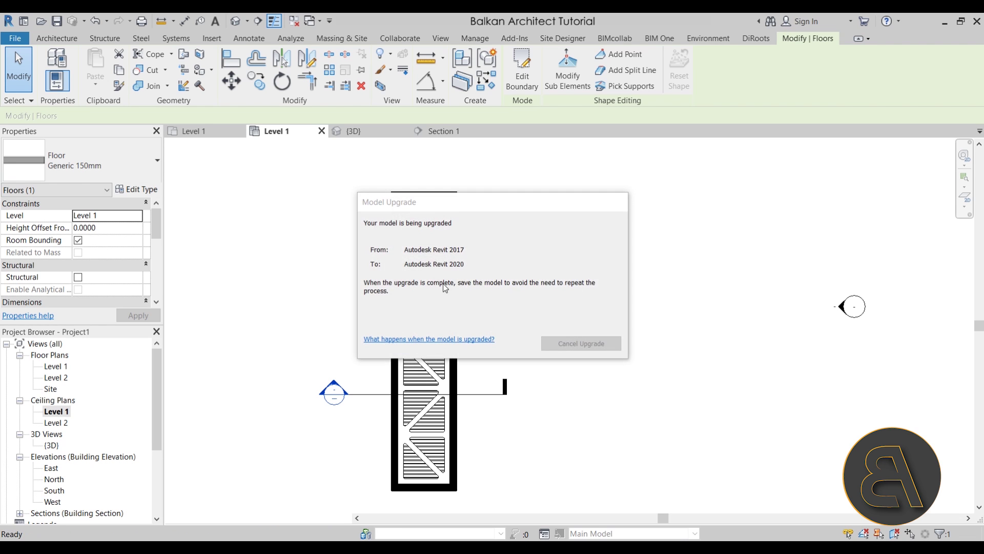
{"action": "scroll", "coordinate": [414, 239], "scroll_direction": "up", "scroll_amount": 3}
{"action": "scroll", "coordinate": [414, 240], "scroll_direction": "up", "scroll_amount": 2}
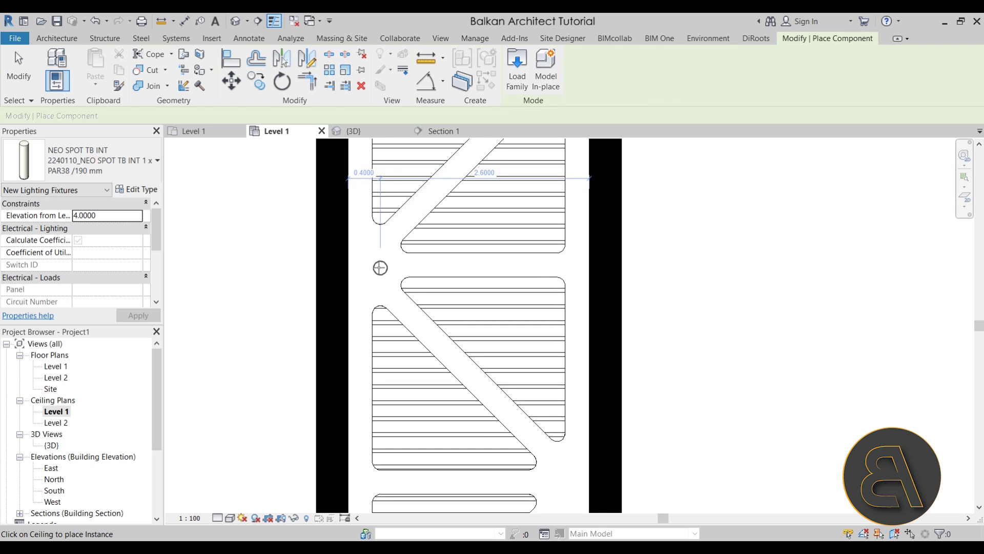
{"action": "scroll", "coordinate": [374, 265], "scroll_direction": "up", "scroll_amount": 1}
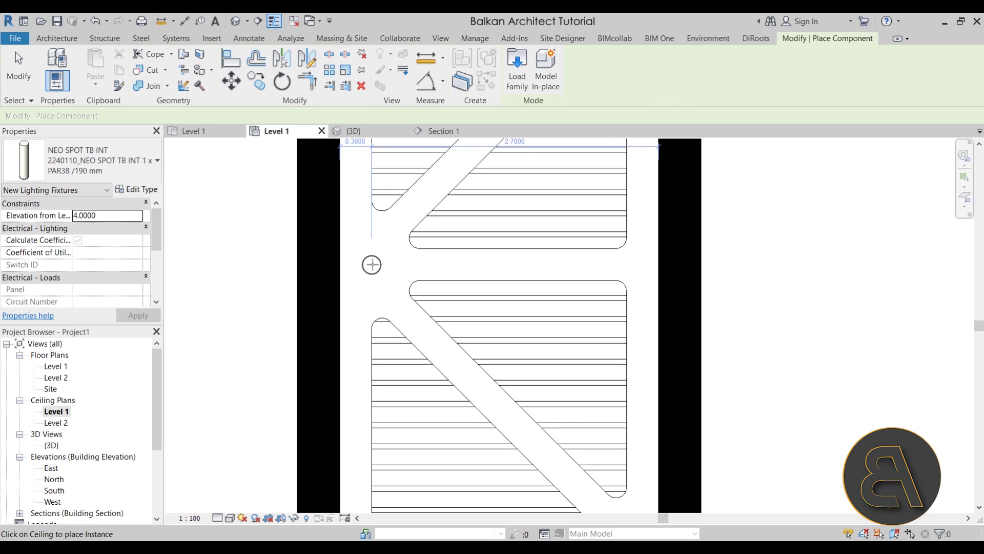
{"action": "left_click", "coordinate": [372, 265]}
- Place a spot fixture at the second zigzag junction from the top, 0.28 m from the right wall
{"action": "scroll", "coordinate": [384, 263], "scroll_direction": "down", "scroll_amount": 2}
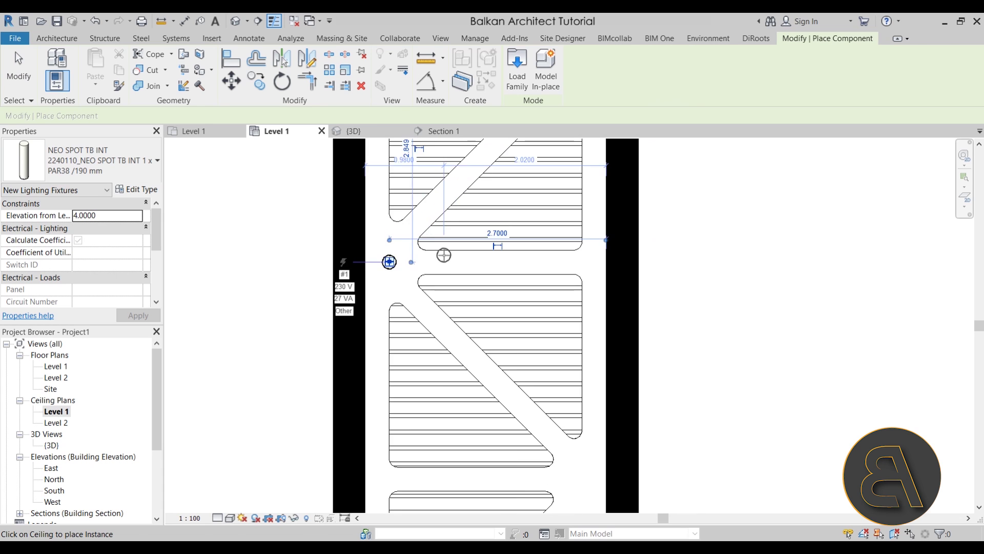
{"action": "scroll", "coordinate": [418, 281], "scroll_direction": "up", "scroll_amount": 1}
{"action": "middle_click_drag", "start_coordinate": [418, 282], "coordinate": [461, 315]}
{"action": "scroll", "coordinate": [462, 314], "scroll_direction": "up", "scroll_amount": 2}
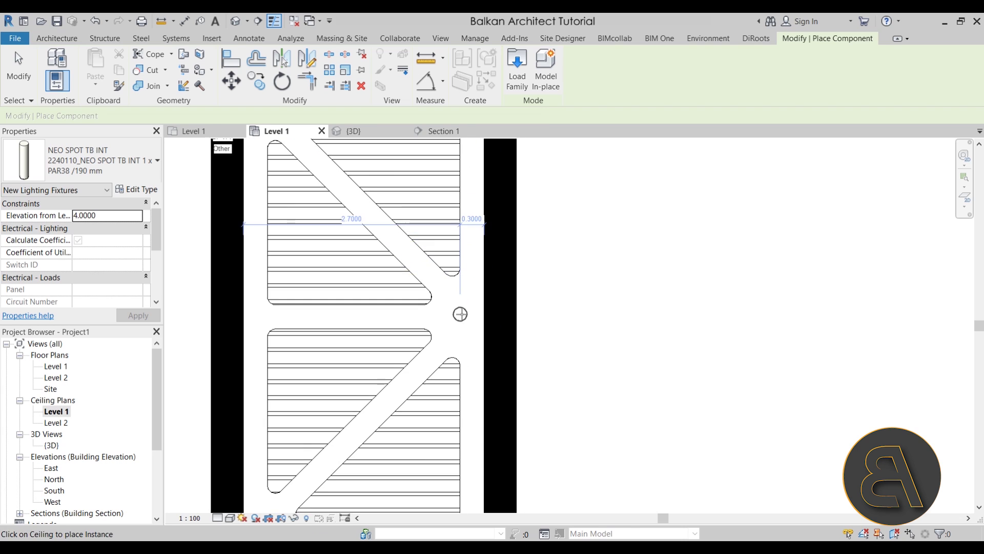
{"action": "left_click", "coordinate": [462, 315]}
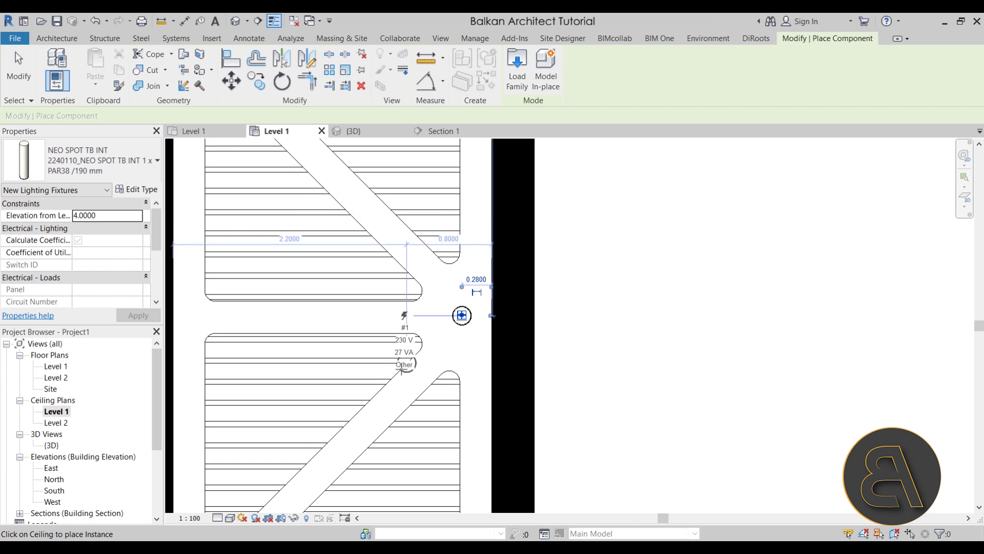
- Place spot fixtures at the third and fourth zigzag junctions, alternating between the left and right walls at 0.28 m from each
{"action": "scroll", "coordinate": [461, 316], "scroll_direction": "down", "scroll_amount": 2}
{"action": "scroll", "coordinate": [367, 314], "scroll_direction": "up", "scroll_amount": 2}
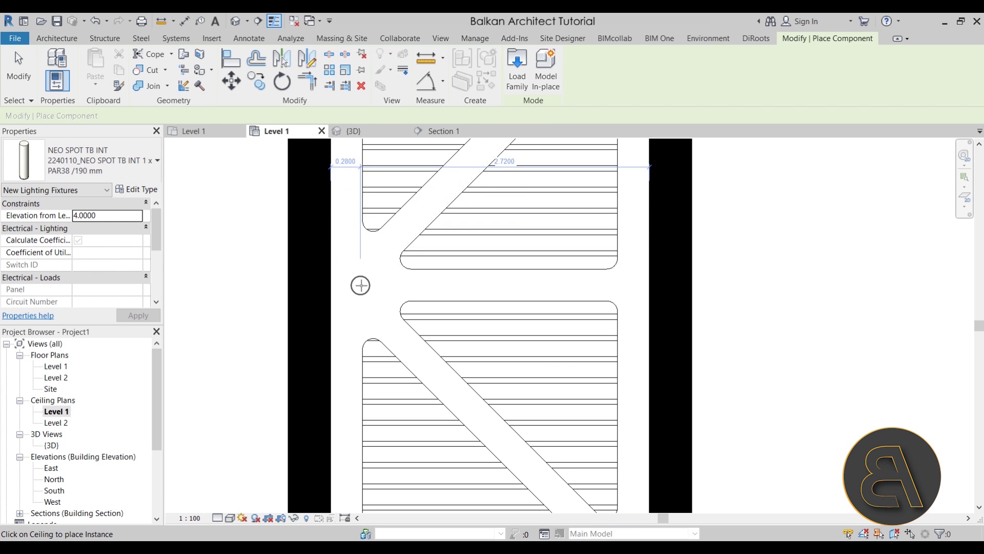
{"action": "left_click", "coordinate": [362, 286]}
{"action": "scroll", "coordinate": [363, 285], "scroll_direction": "down", "scroll_amount": 2}
{"action": "scroll", "coordinate": [426, 329], "scroll_direction": "up", "scroll_amount": 2}
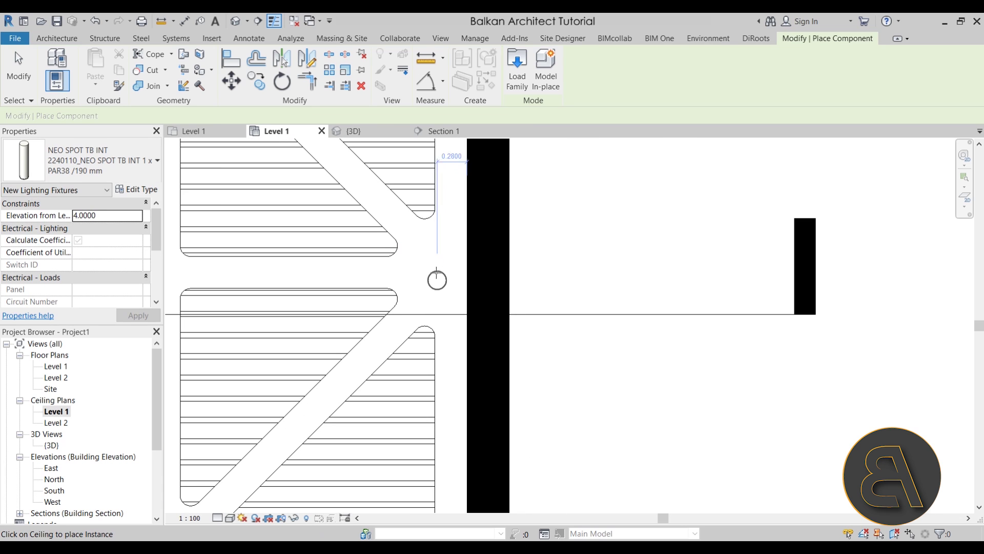
{"action": "left_click", "coordinate": [435, 273]}
- Place a spot fixture at the lowest zigzag junction, 0.28 m from the left wall
{"action": "scroll", "coordinate": [430, 274], "scroll_direction": "down", "scroll_amount": 2}
{"action": "scroll", "coordinate": [336, 329], "scroll_direction": "up", "scroll_amount": 2}
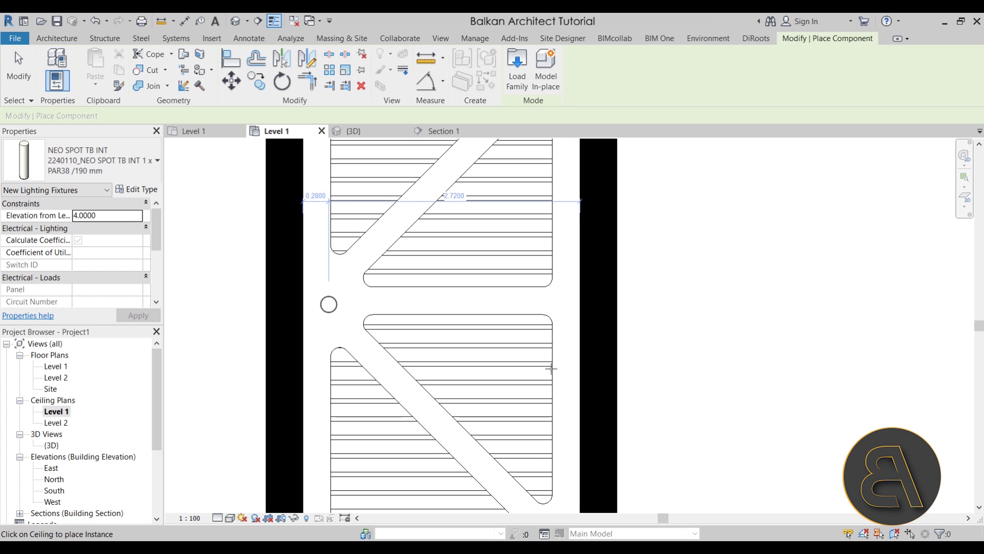
{"action": "left_click", "coordinate": [329, 304]}
{"action": "scroll", "coordinate": [328, 305], "scroll_direction": "down", "scroll_amount": 2}
{"action": "scroll", "coordinate": [464, 350], "scroll_direction": "up", "scroll_amount": 2}
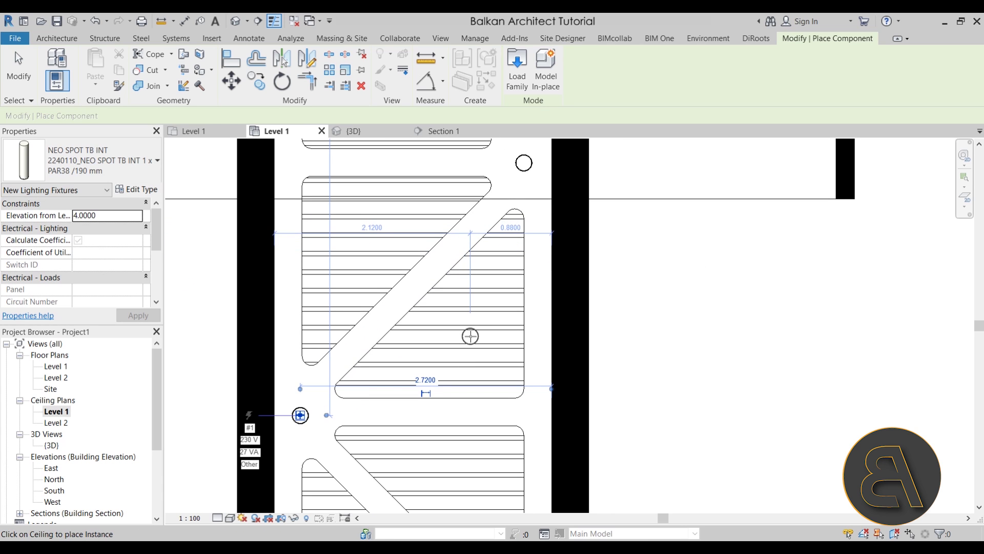
{"action": "left_click", "coordinate": [470, 336]}
{"action": "key", "text": "Escape"}
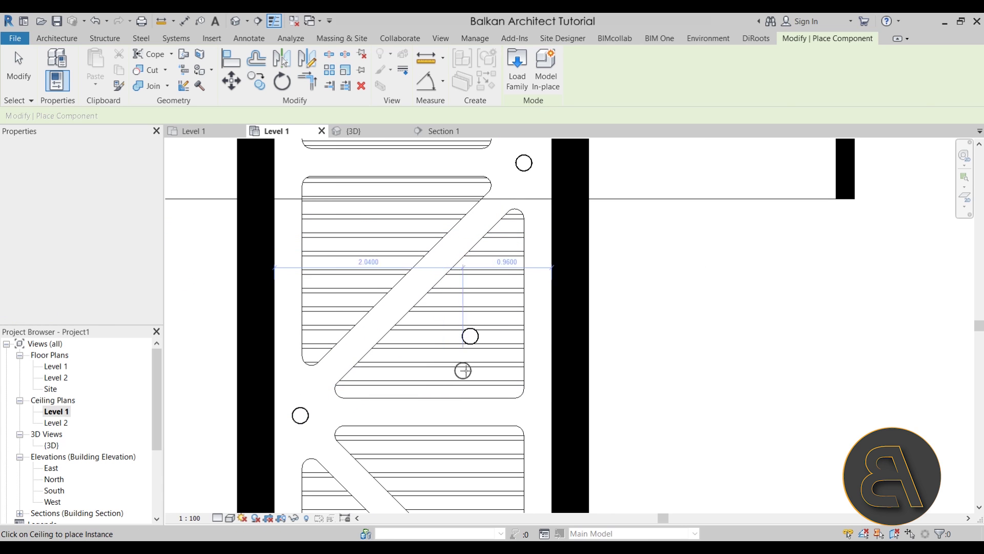
{"action": "key", "text": "Escape"}
{"action": "left_click", "coordinate": [493, 336]}
{"action": "key", "text": "Escape"}
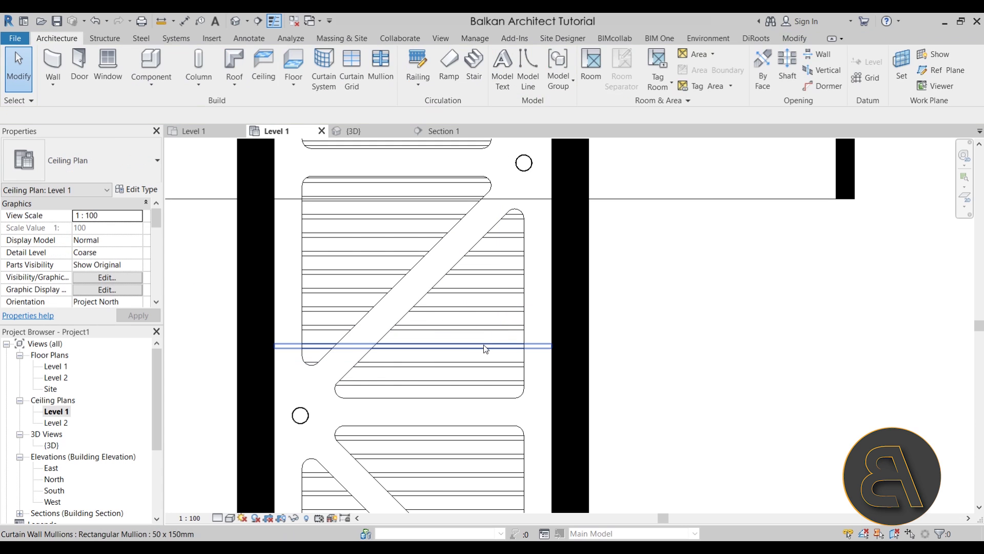
- In the Level 1 floor plan, place a perspective camera 1.75 m high at the room's lower end, aimed at the upper end
{"action": "scroll", "coordinate": [482, 347], "scroll_direction": "down", "scroll_amount": 3}
{"action": "scroll", "coordinate": [505, 405], "scroll_direction": "down", "scroll_amount": 2}
{"action": "middle_click_drag", "start_coordinate": [503, 414], "coordinate": [565, 454]}
{"action": "scroll", "coordinate": [542, 455], "scroll_direction": "down", "scroll_amount": 1}
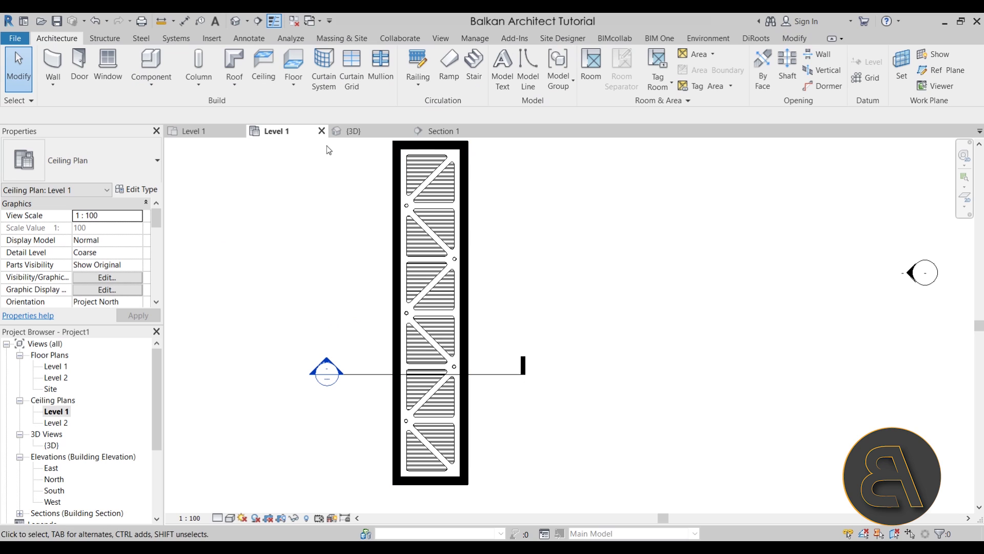
{"action": "left_click", "coordinate": [196, 134]}
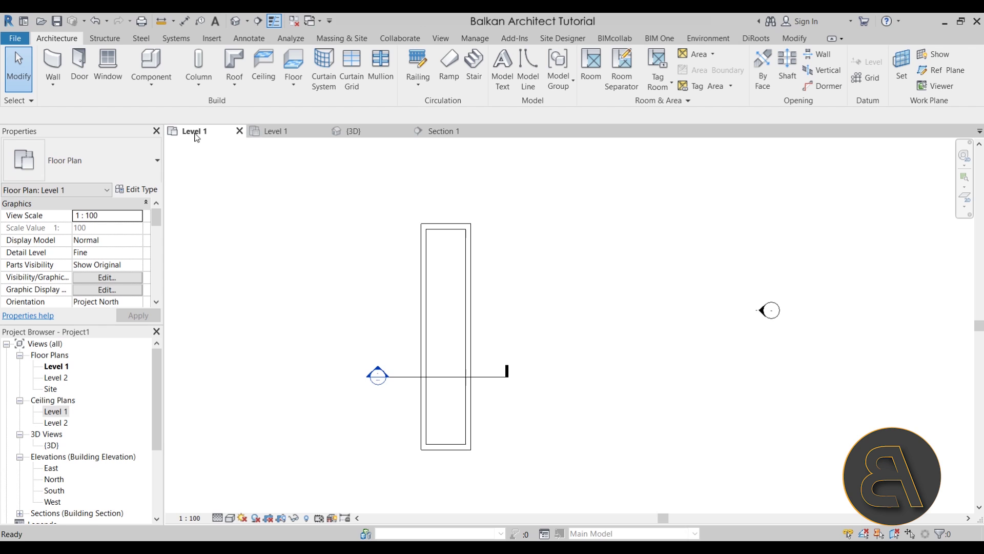
{"action": "left_click", "coordinate": [247, 23]}
{"action": "left_click", "coordinate": [259, 53]}
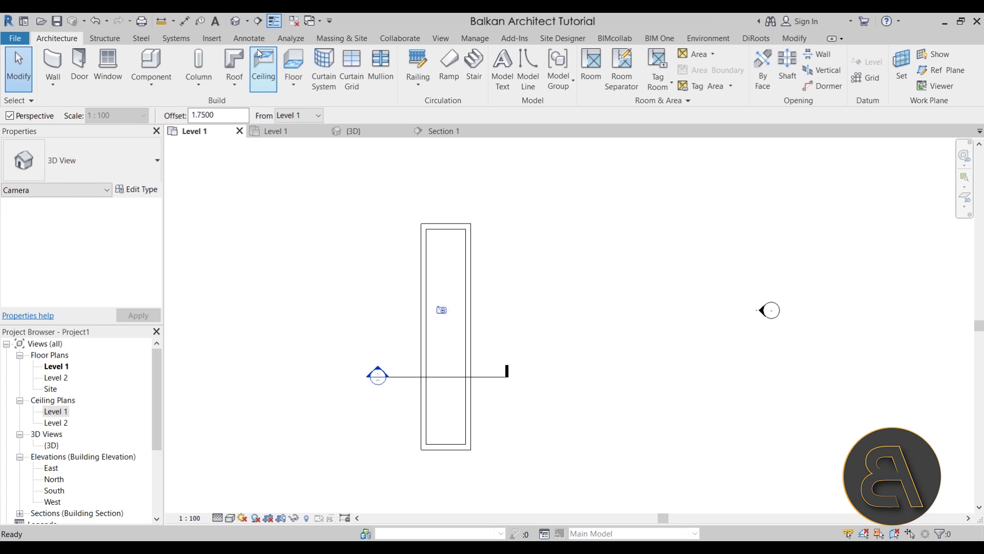
{"action": "left_click", "coordinate": [448, 439]}
{"action": "left_click", "coordinate": [450, 158]}
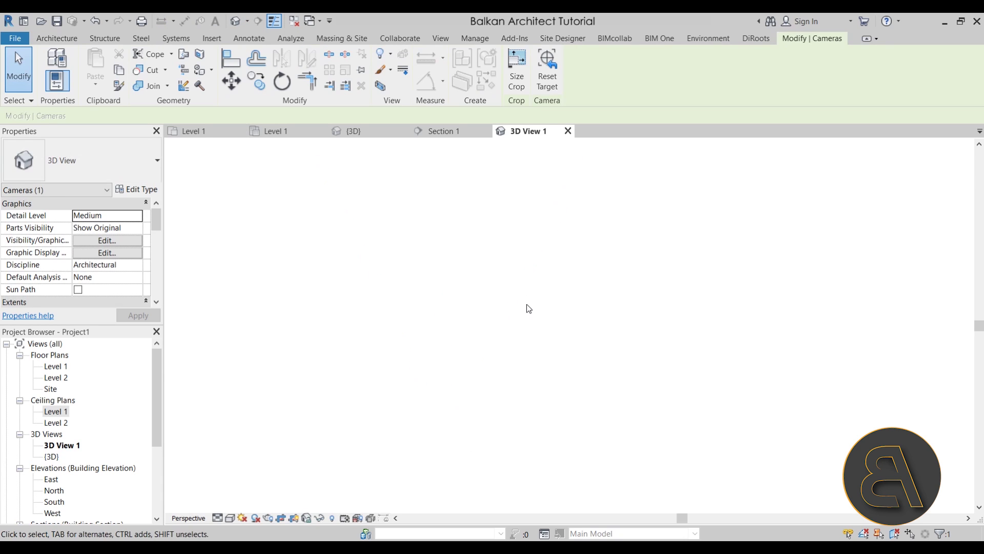
- Turn the camera view upward so it frames the zigzag ceiling and spot fixtures along the room's length
{"action": "key", "text": "Escape"}
{"action": "middle_click_drag", "start_coordinate": [651, 273], "coordinate": [565, 336], "text": "shift"}
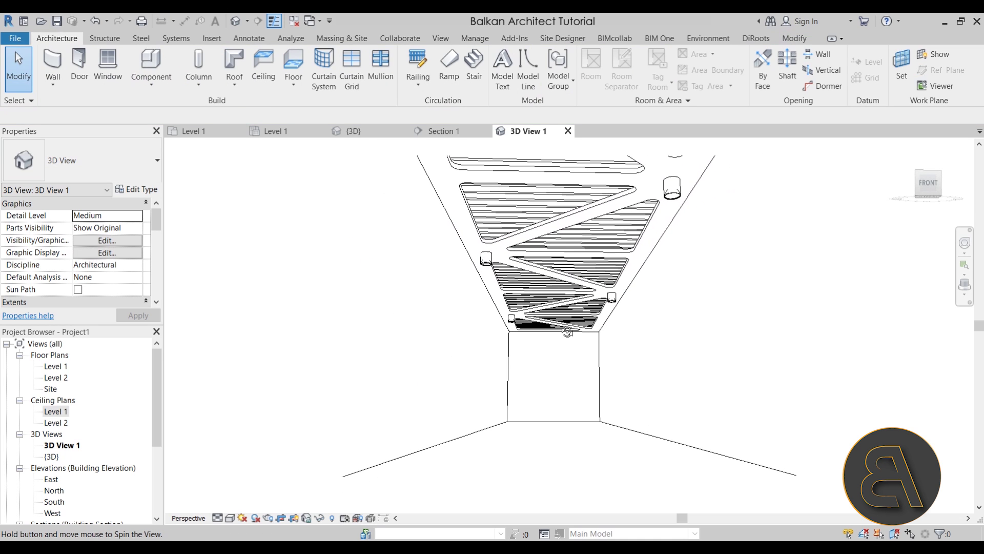
{"action": "left_click", "coordinate": [964, 245]}
{"action": "left_click_drag", "start_coordinate": [525, 382], "coordinate": [523, 378]}
{"action": "key", "text": "Escape"}
{"action": "middle_click_drag", "start_coordinate": [588, 416], "coordinate": [544, 418]}
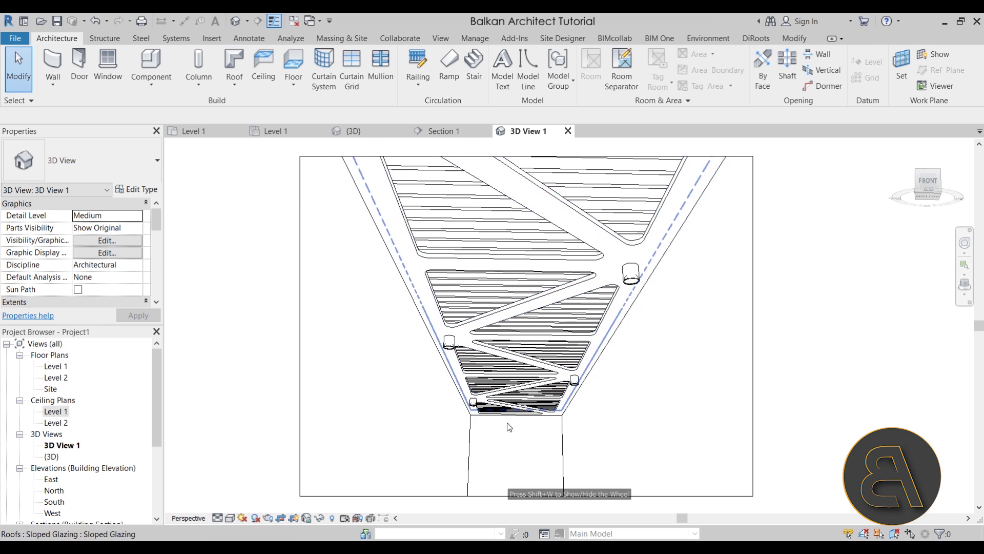
- In the camera view's graphic display options, enable cast shadows and ambient shadows and set the shadow intensity to 10
{"action": "left_click", "coordinate": [229, 518]}
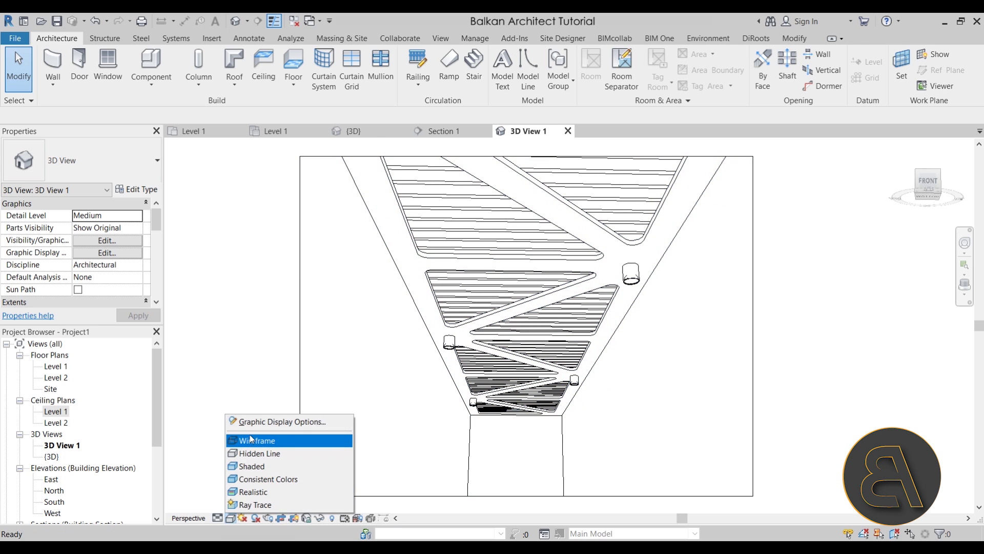
{"action": "left_click", "coordinate": [259, 420]}
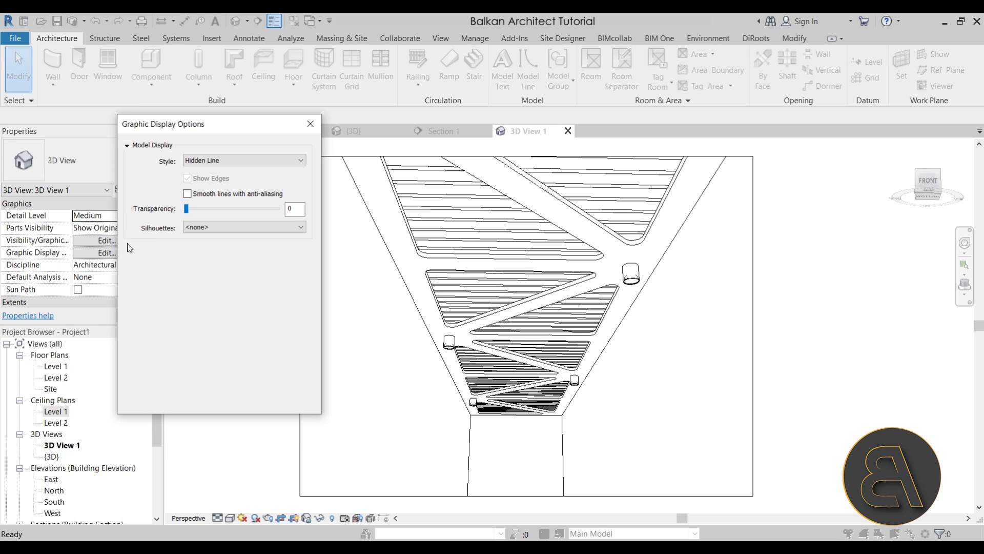
{"action": "left_click", "coordinate": [300, 395]}
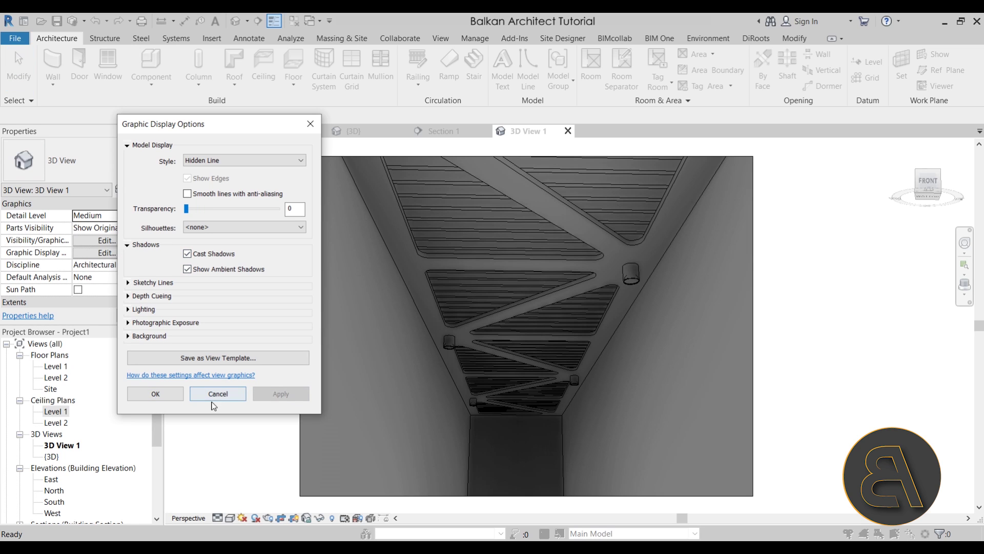
{"action": "left_click", "coordinate": [129, 309]}
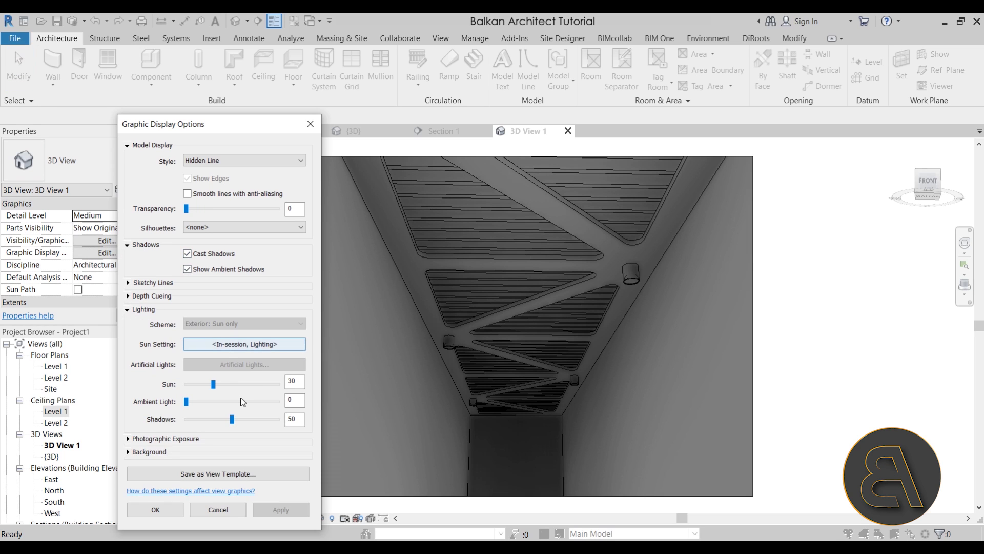
{"action": "left_click", "coordinate": [270, 510]}
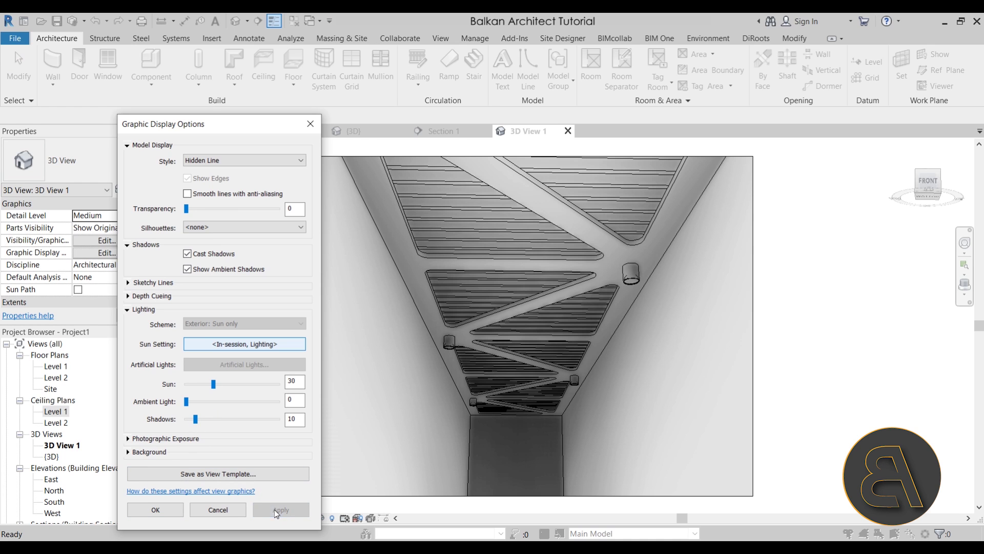
{"action": "left_click", "coordinate": [162, 510]}
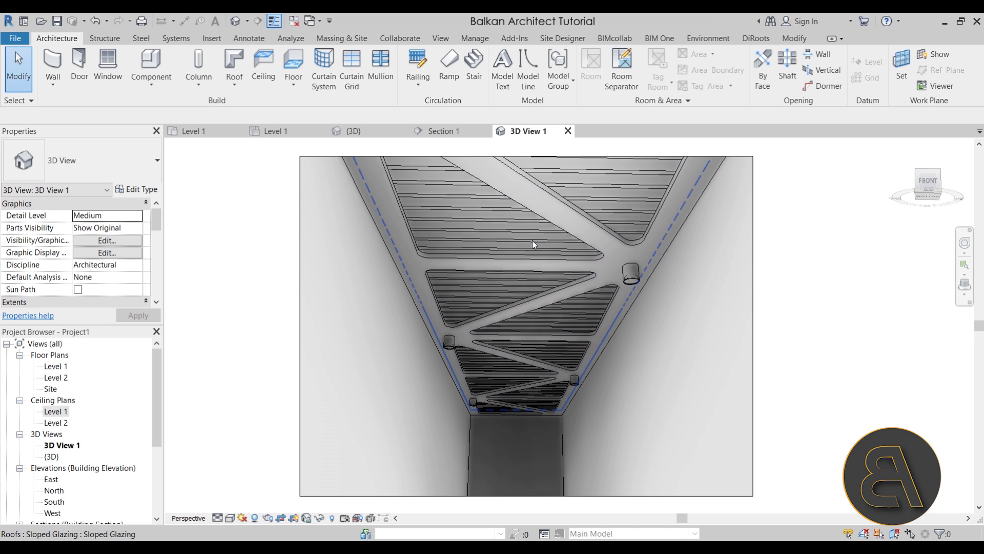
- Set the camera view's visual style to Realistic
{"action": "middle_click_drag", "start_coordinate": [548, 300], "coordinate": [547, 299], "text": "shift"}
{"action": "scroll", "coordinate": [547, 299], "scroll_direction": "up", "scroll_amount": 5}
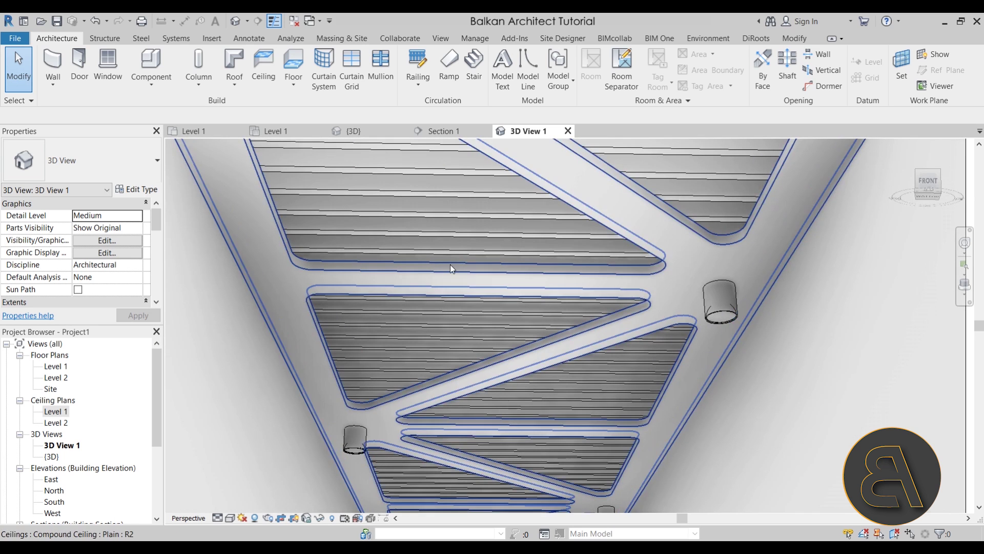
{"action": "scroll", "coordinate": [476, 312], "scroll_direction": "down", "scroll_amount": 6}
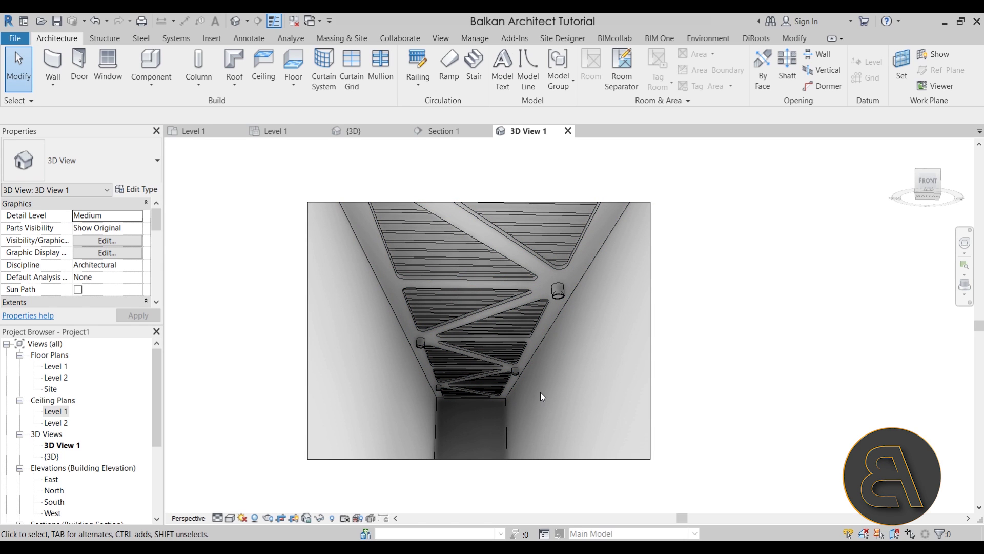
{"action": "left_click", "coordinate": [242, 518]}
{"action": "left_click", "coordinate": [276, 491]}
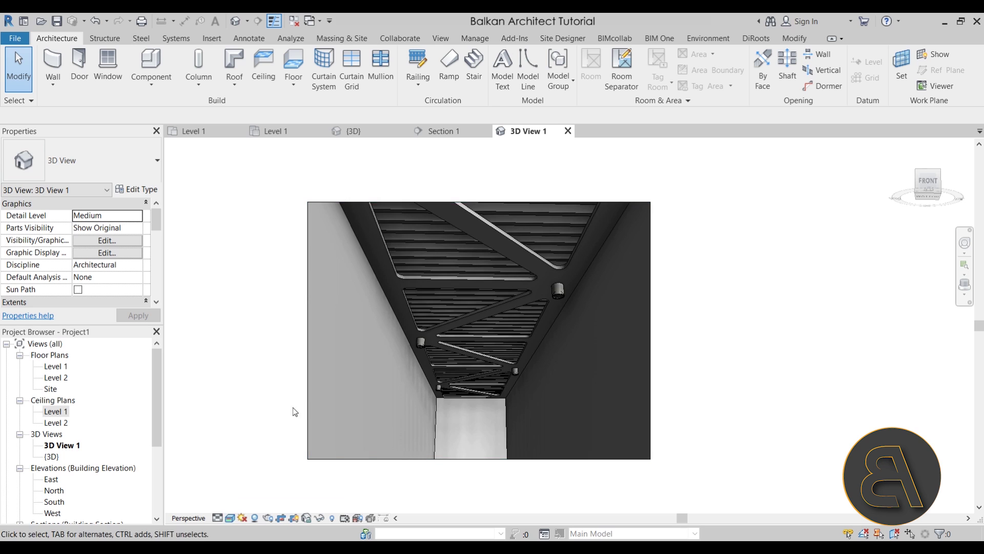
- Delete the wall closing off the far end of the room in the camera view
{"action": "scroll", "coordinate": [549, 297], "scroll_direction": "up", "scroll_amount": 2}
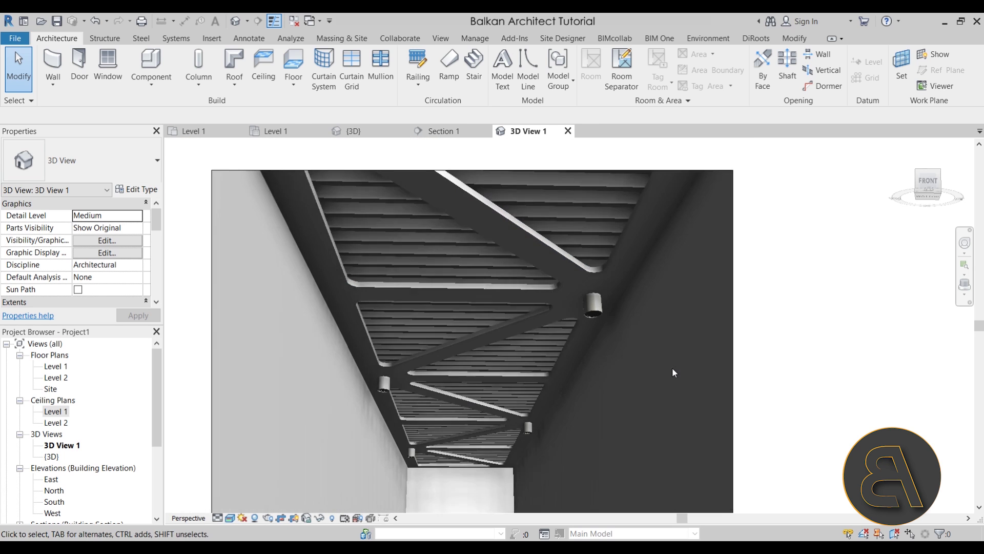
{"action": "scroll", "coordinate": [672, 367], "scroll_direction": "down", "scroll_amount": 3}
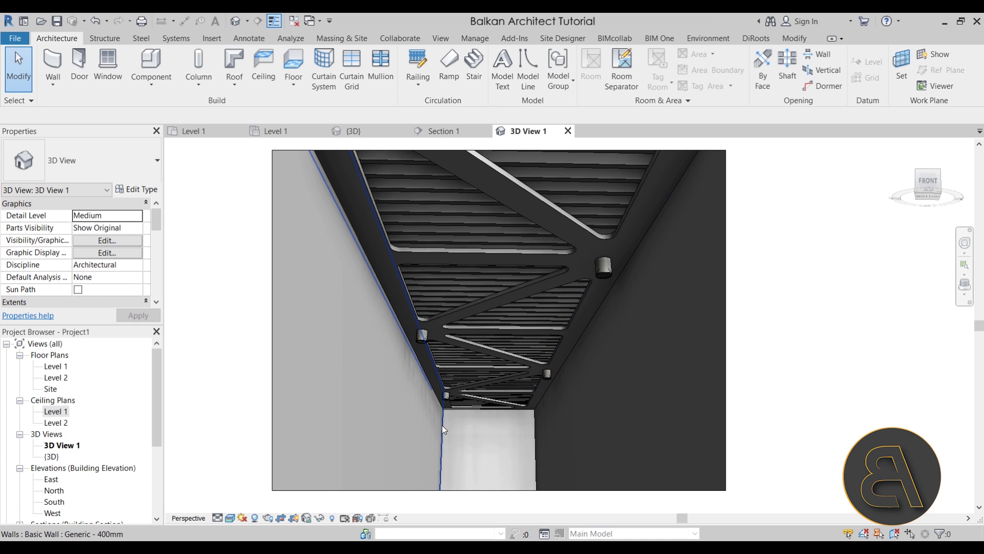
{"action": "left_click", "coordinate": [531, 444]}
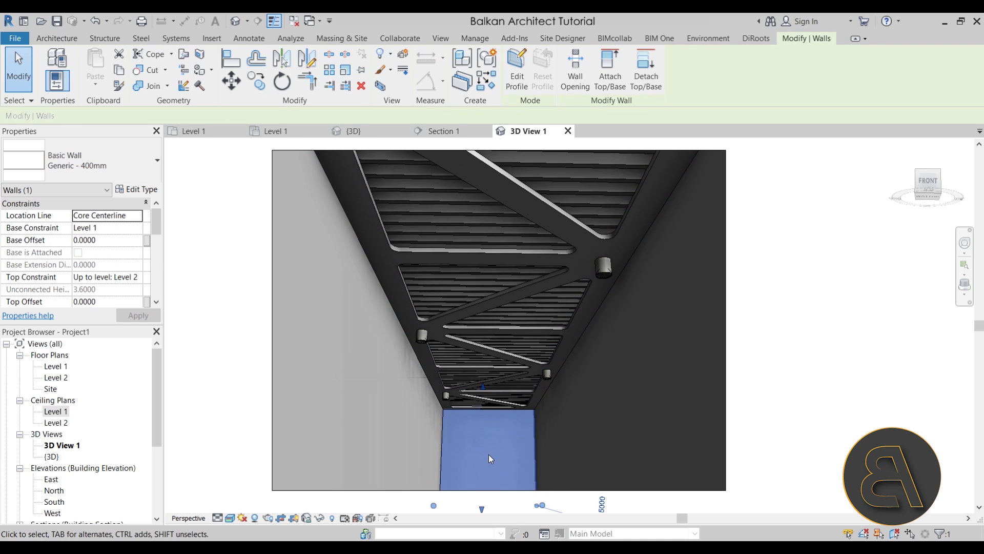
{"action": "left_click", "coordinate": [423, 75]}
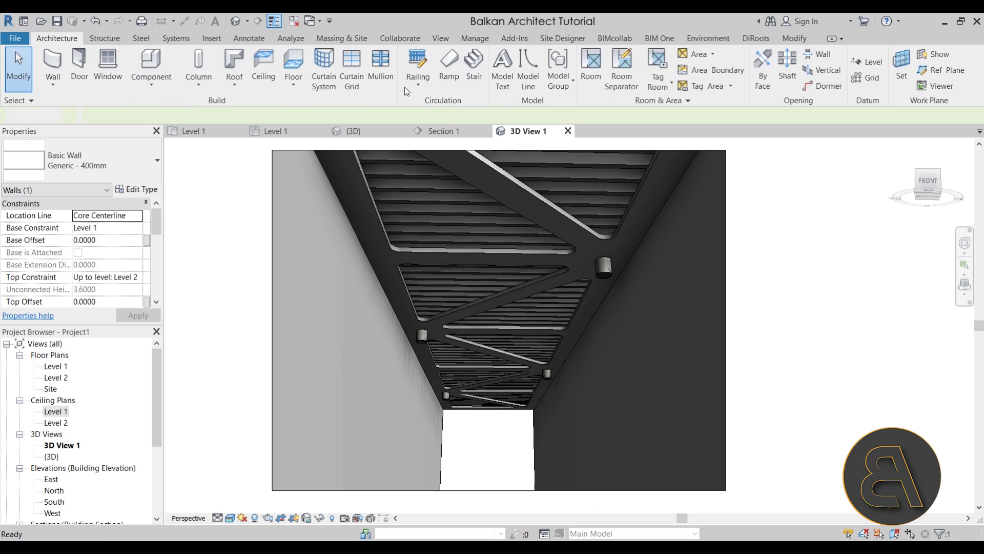
{"action": "scroll", "coordinate": [490, 385], "scroll_direction": "up", "scroll_amount": 4}
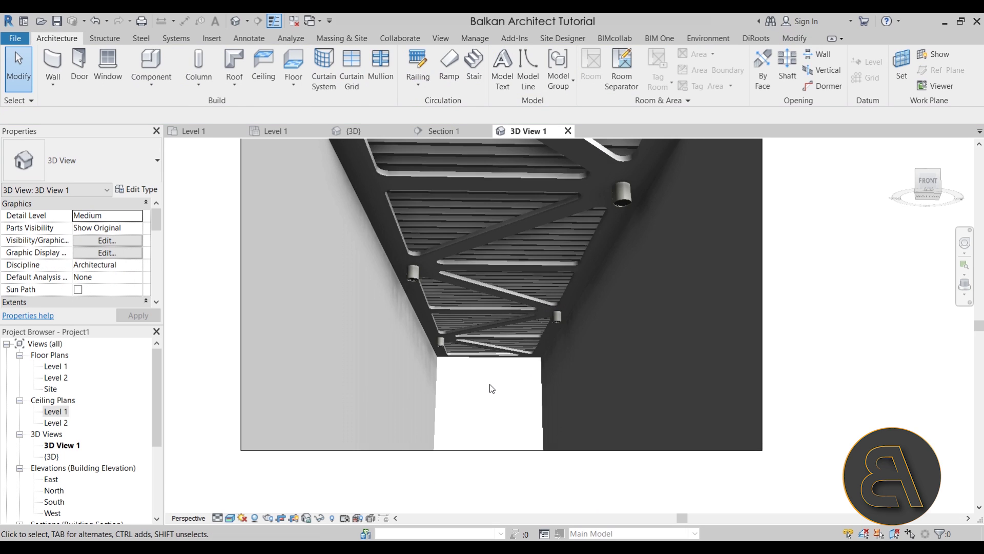
{"action": "scroll", "coordinate": [490, 385], "scroll_direction": "down", "scroll_amount": 5}
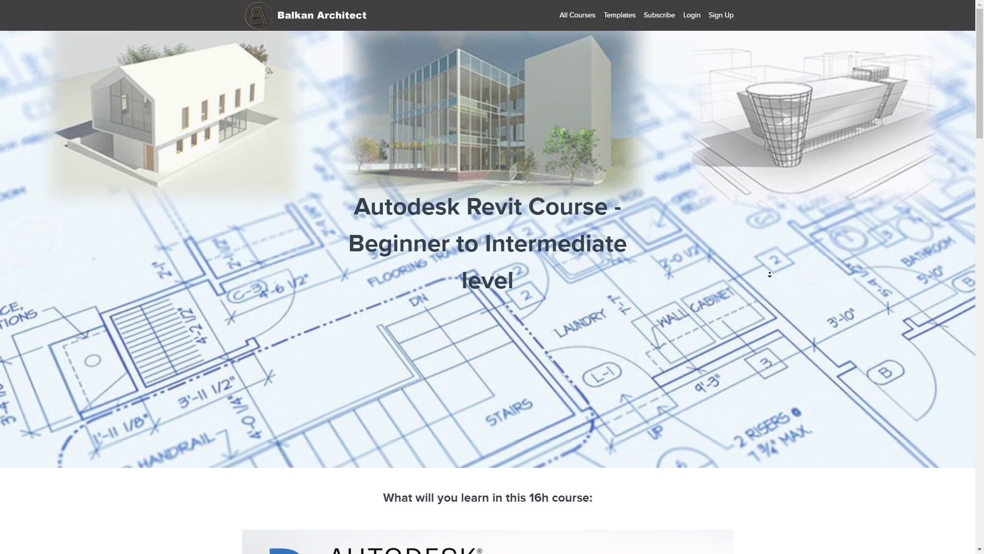
- Look through the beginner to intermediate Revit course page on the Balkan Architect website, down to the course curriculum
{"action": "scroll", "coordinate": [769, 274], "scroll_direction": "down", "scroll_amount": 5}
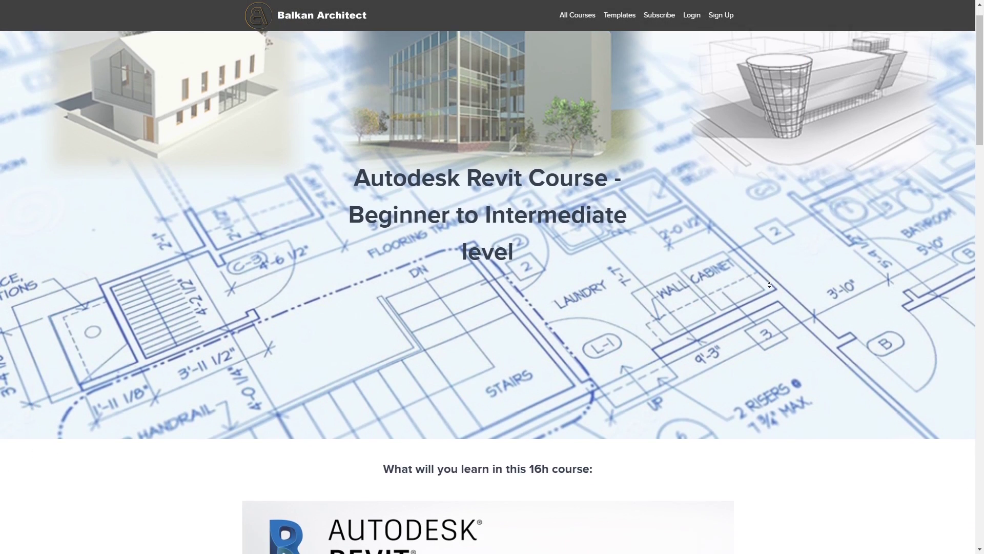
{"action": "scroll", "coordinate": [769, 294], "scroll_direction": "down", "scroll_amount": 6}
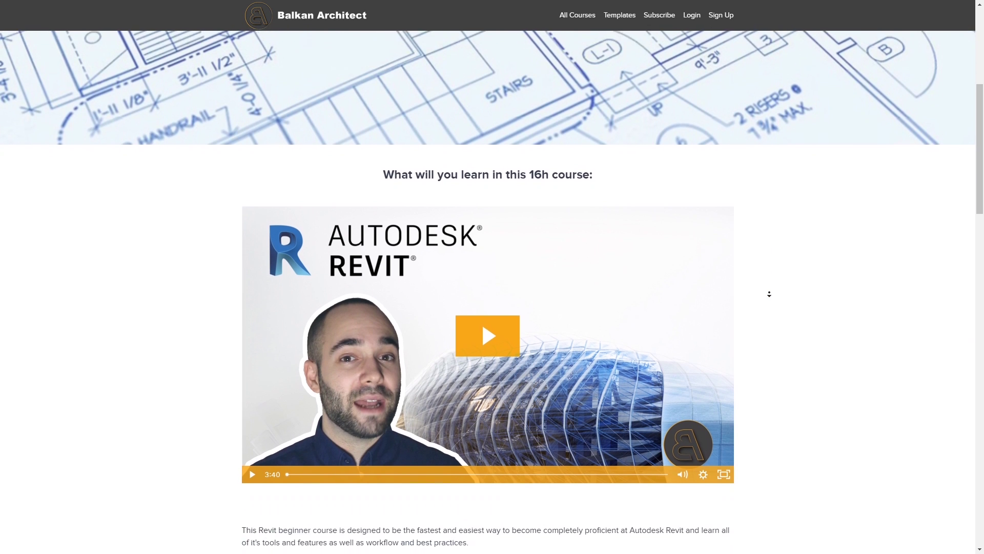
{"action": "scroll", "coordinate": [770, 294], "scroll_direction": "down", "scroll_amount": 6}
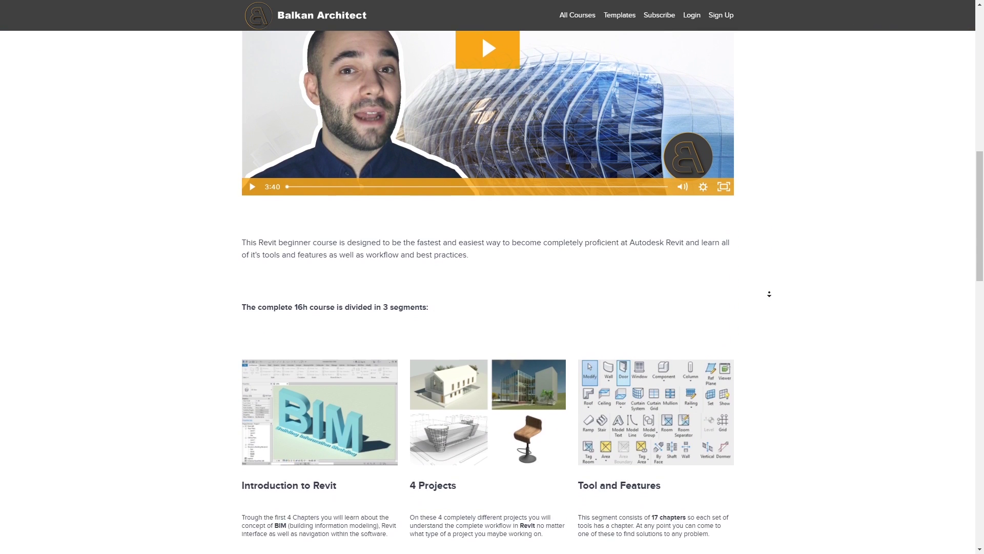
{"action": "scroll", "coordinate": [769, 294], "scroll_direction": "down", "scroll_amount": 6}
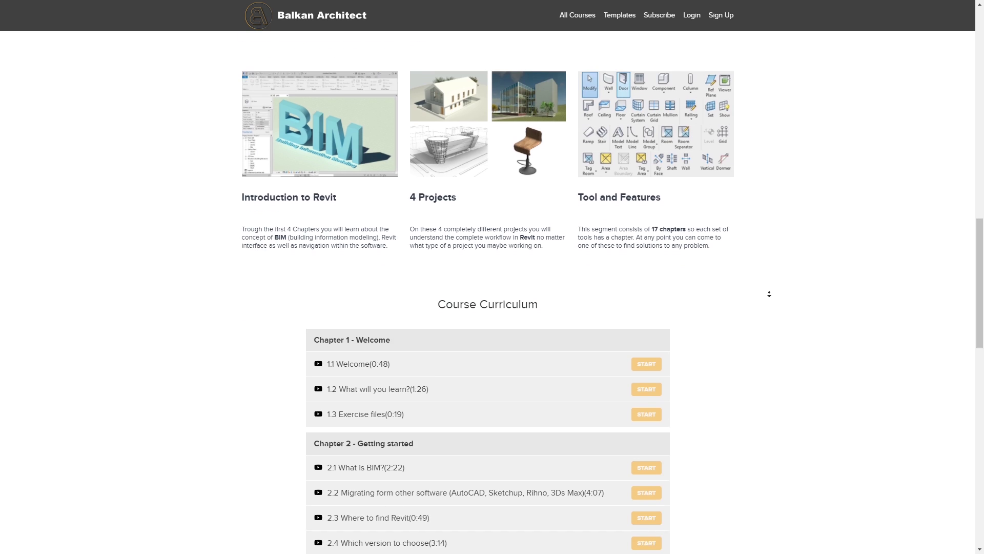
{"action": "scroll", "coordinate": [769, 293], "scroll_direction": "down", "scroll_amount": 3}
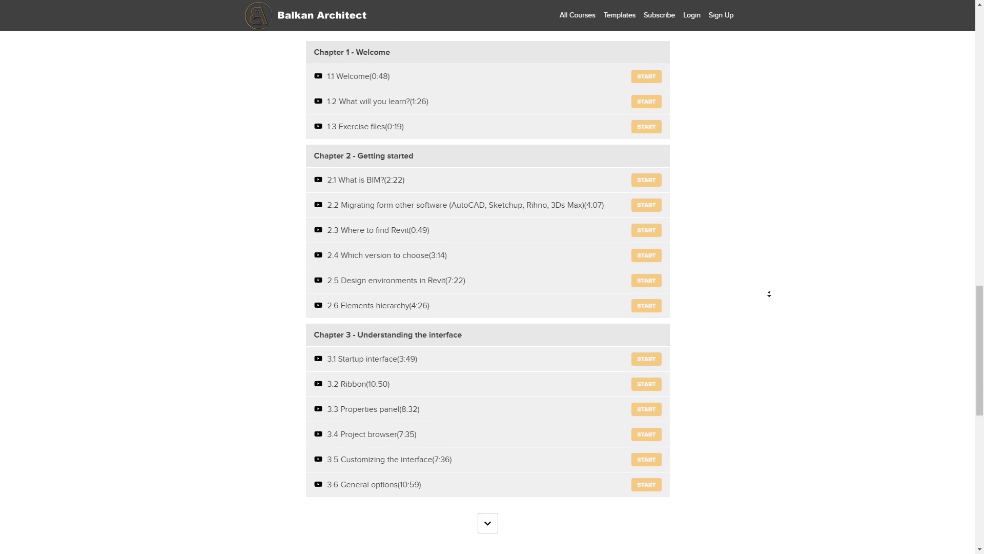